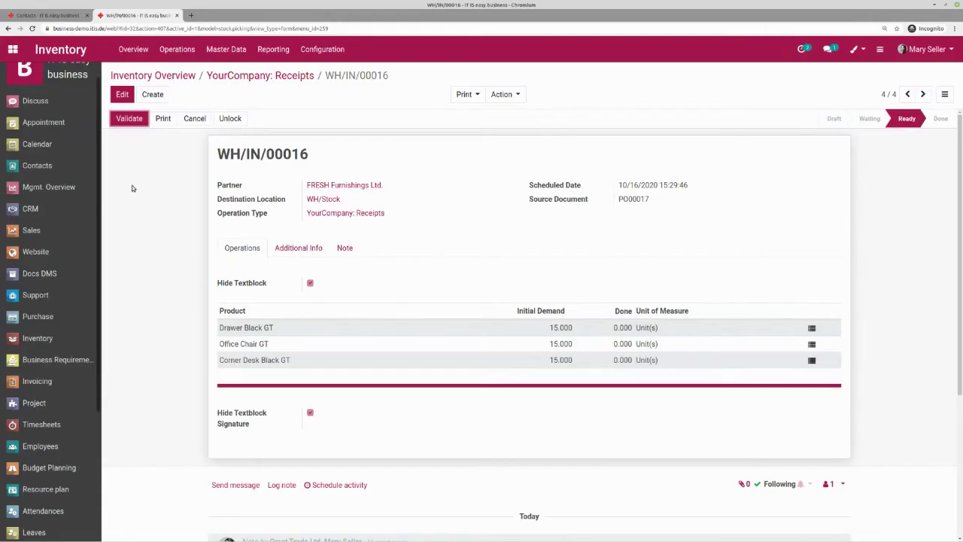
- Validate receipt WH/IN/00016 as an immediate transfer, then maximize the company website window
click(122, 121)
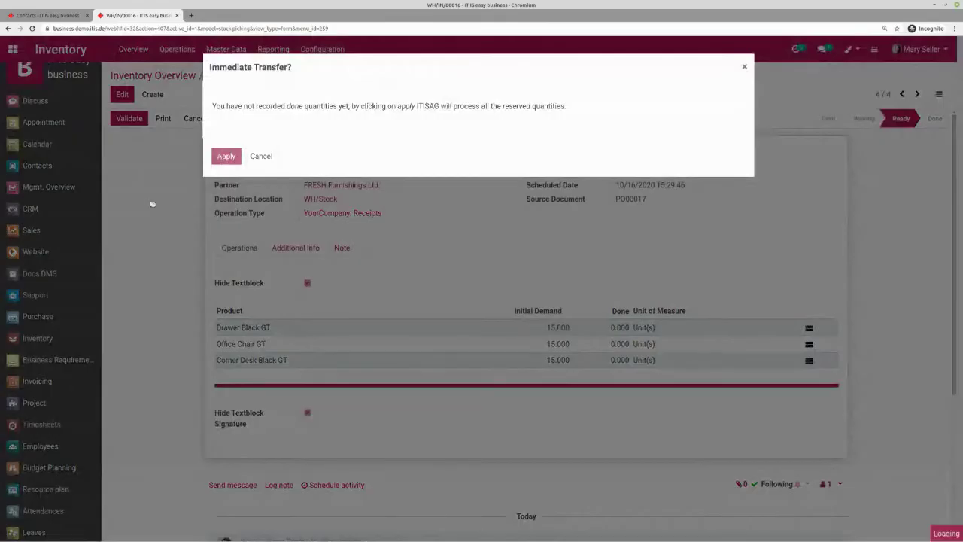
click(151, 200)
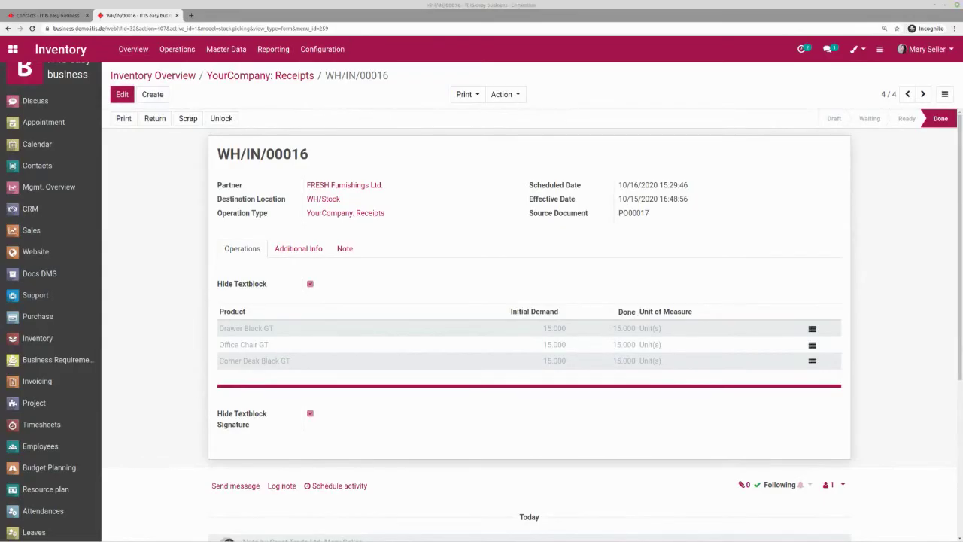
key(alt+Tab)
double_click(372, 81)
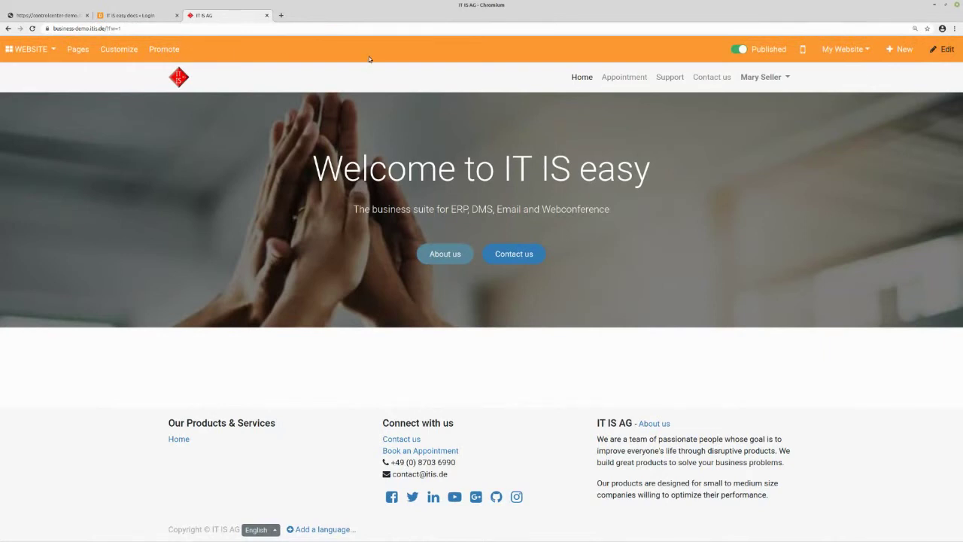
- Start a Mounting Services appointment with the first listed appointee and show their availabilities
click(636, 78)
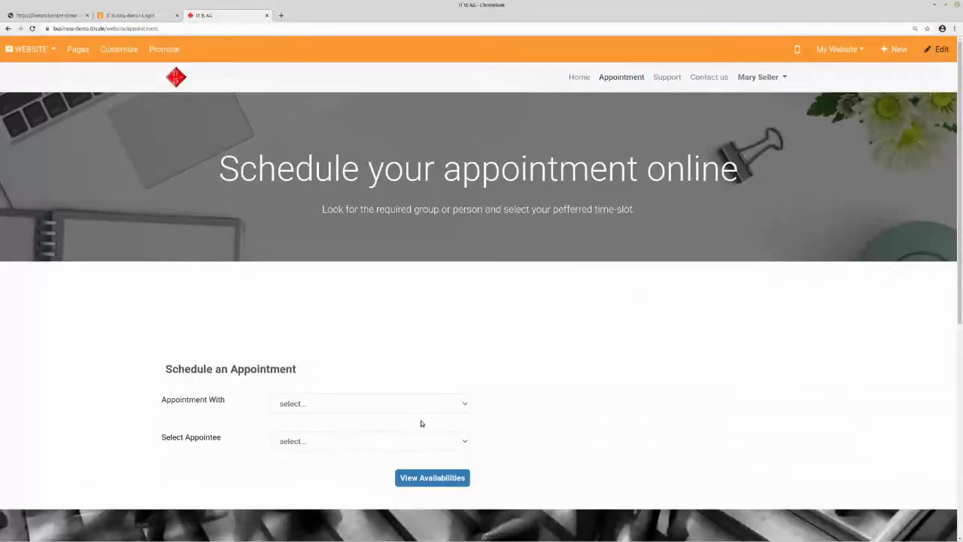
click(307, 404)
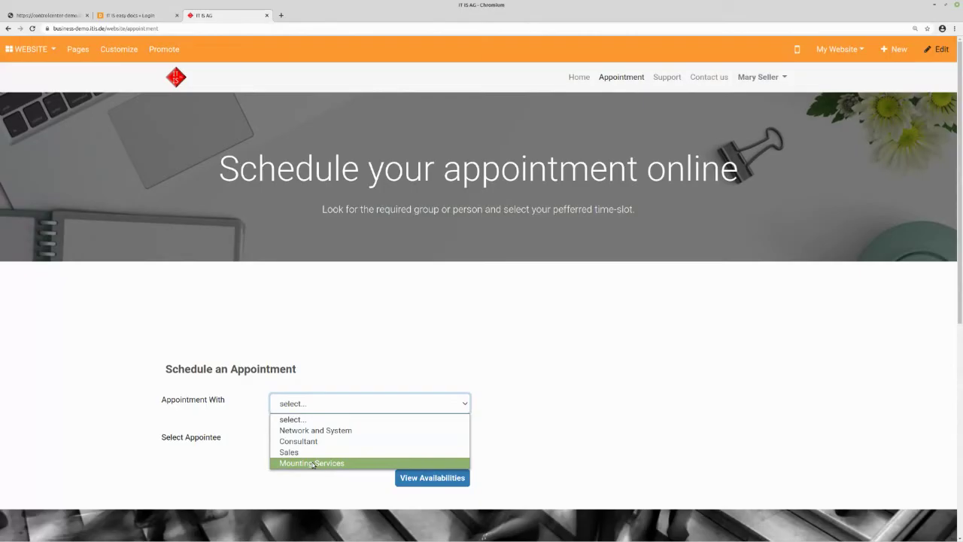
click(312, 464)
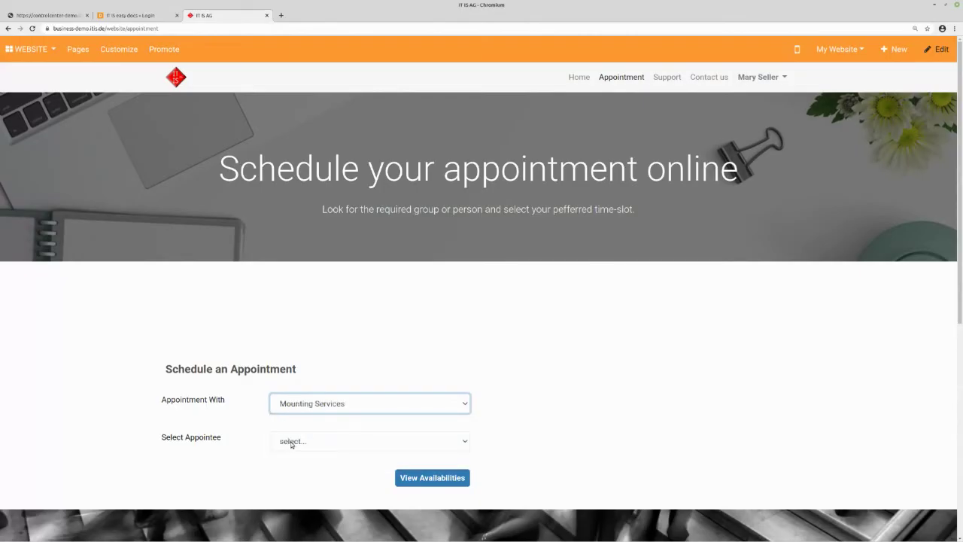
click(292, 443)
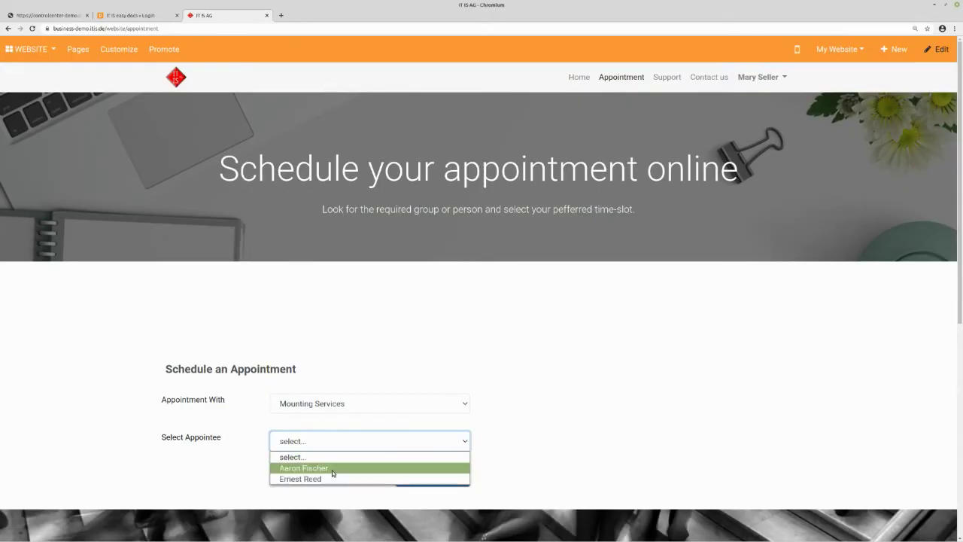
click(333, 468)
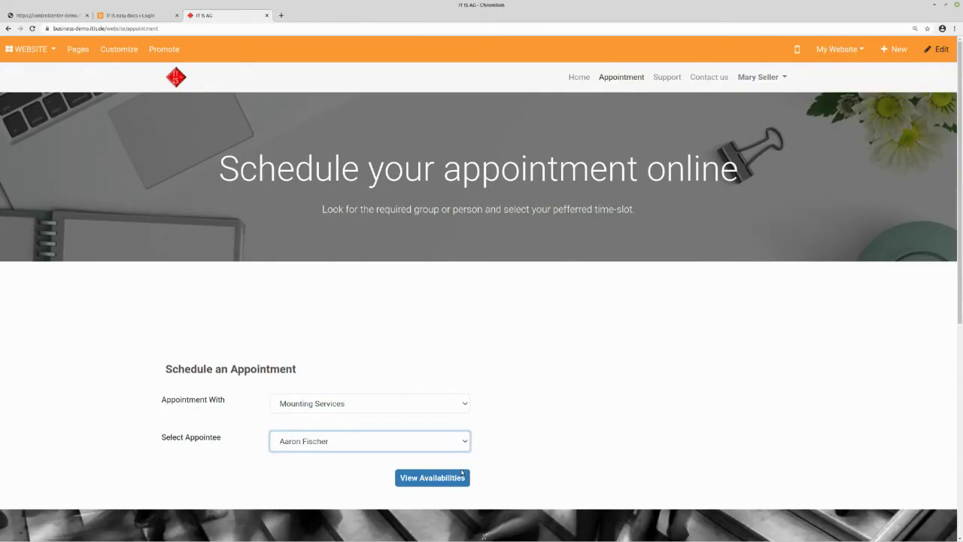
click(439, 479)
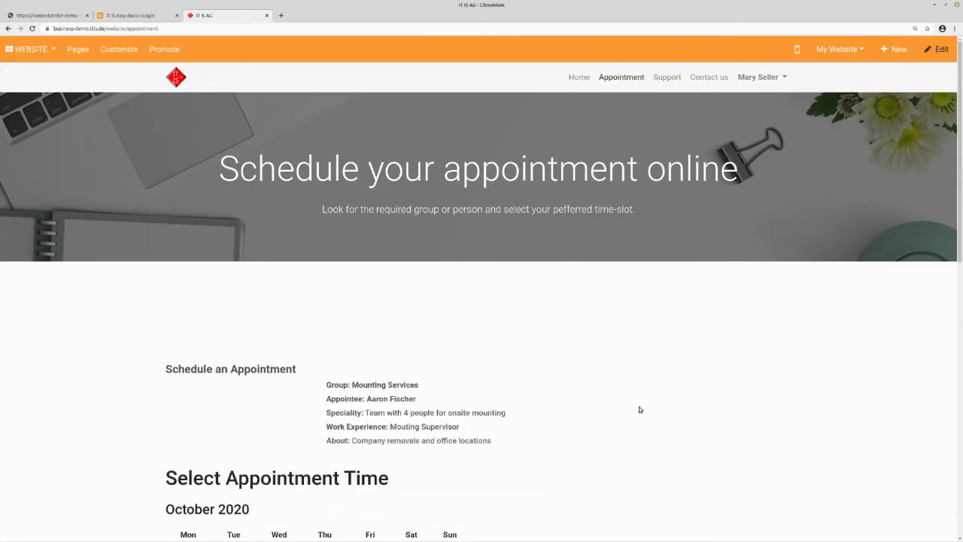
- Pick the 08:00 slot on Wednesday 21 October 2020
scroll(652, 386, down, 3)
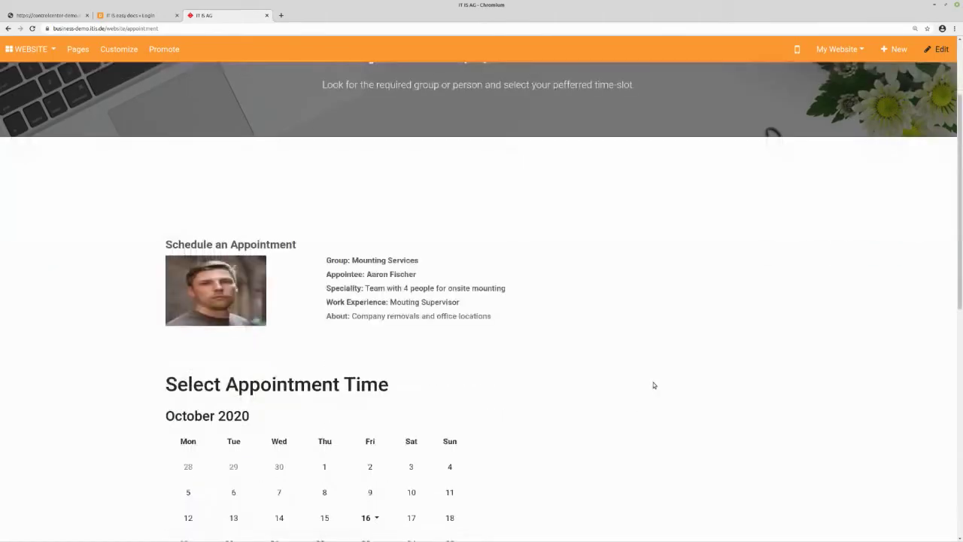
scroll(654, 386, down, 2)
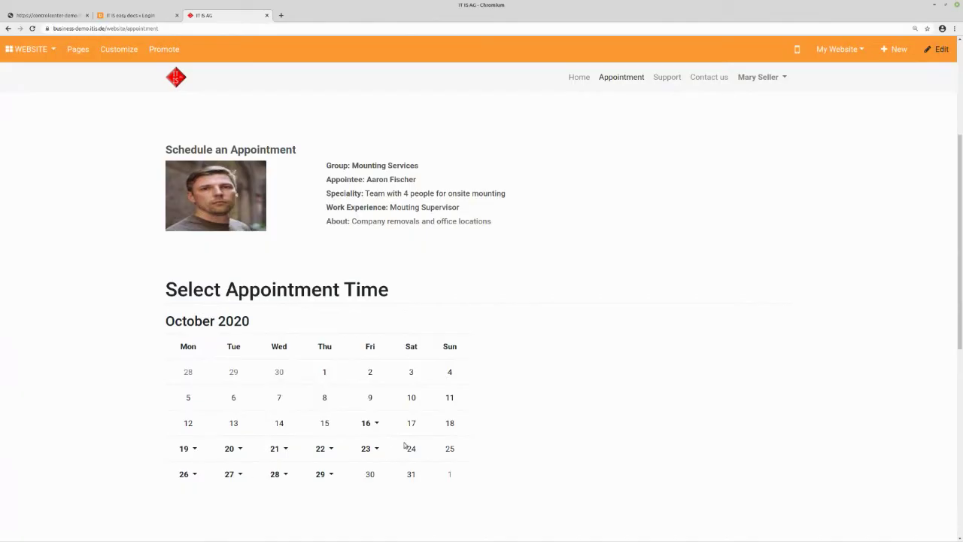
click(238, 450)
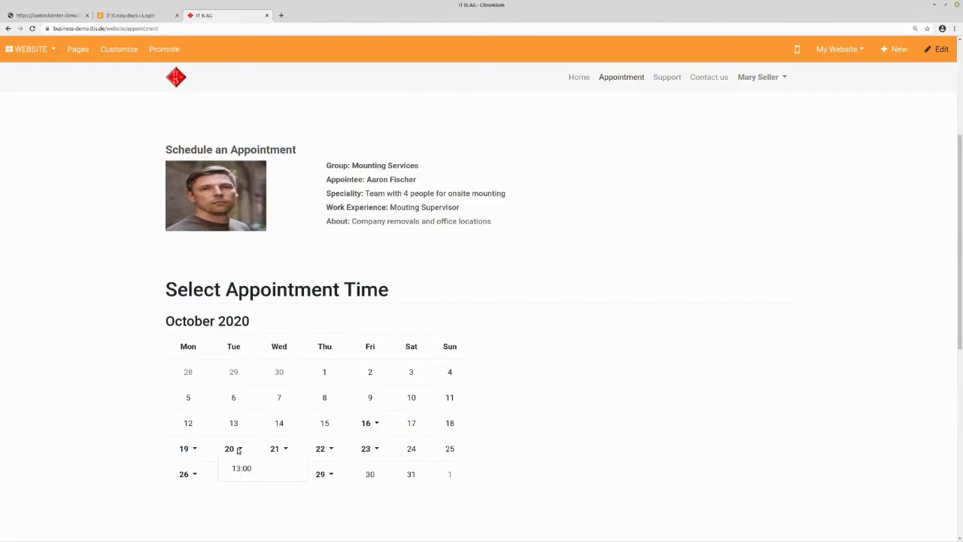
click(286, 450)
click(292, 469)
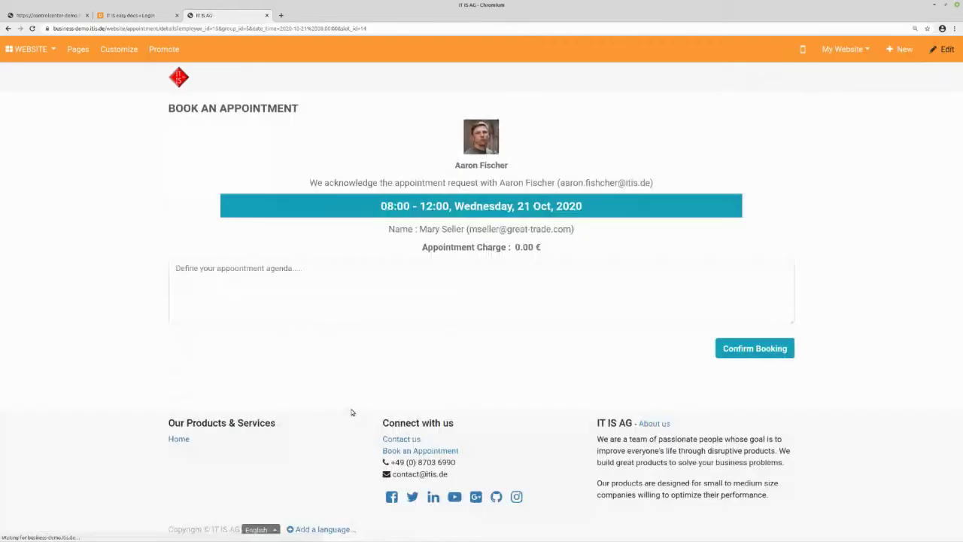
- Confirm the booking with agenda 'setup furniture on new office location'
click(551, 280)
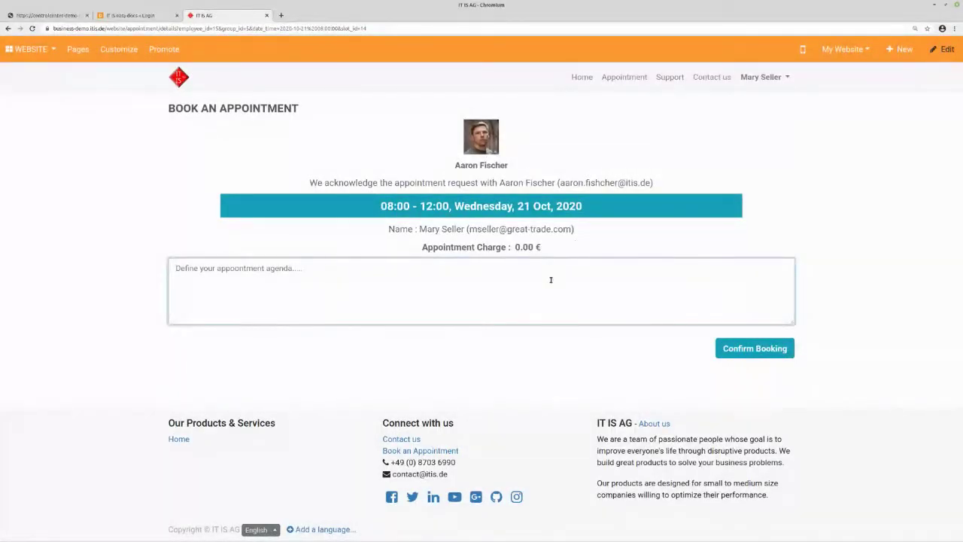
text(setup furniture on new office location)
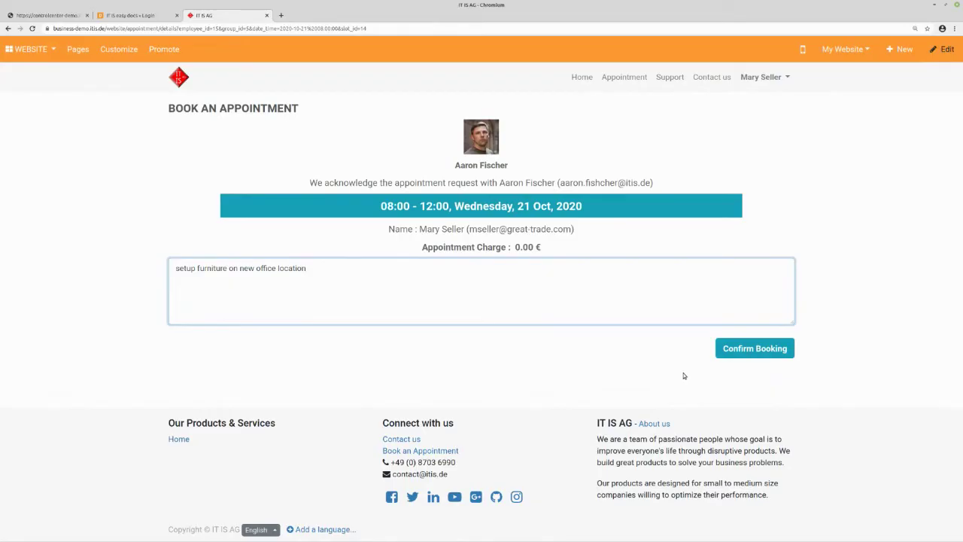
click(751, 349)
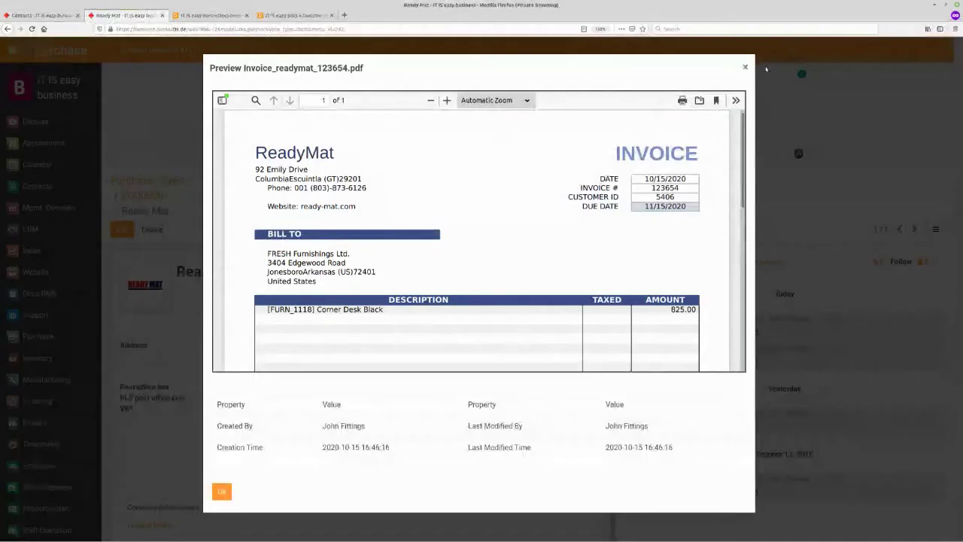
- Close the invoice PDF preview and the vendor's Dropzone library, then go to the Appointment Dashboard
click(745, 67)
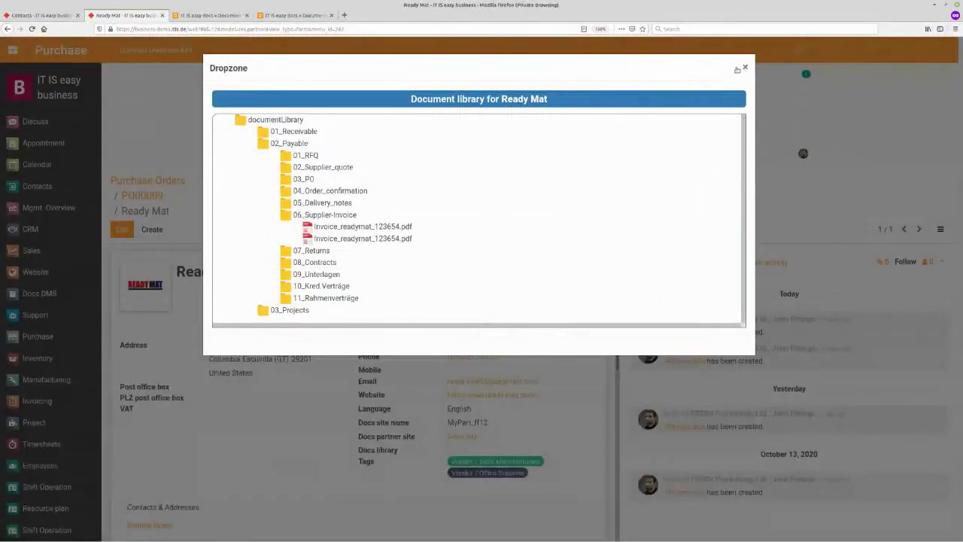
click(745, 67)
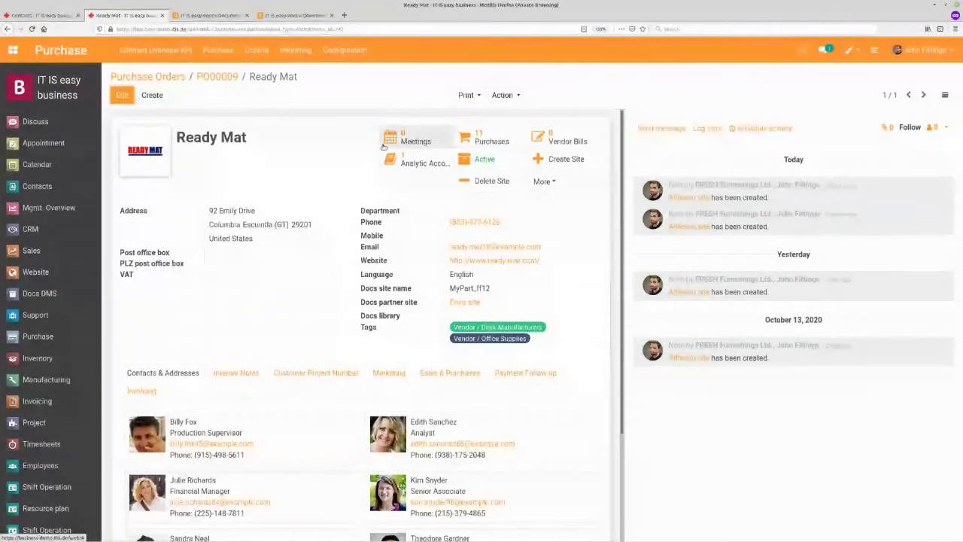
click(32, 142)
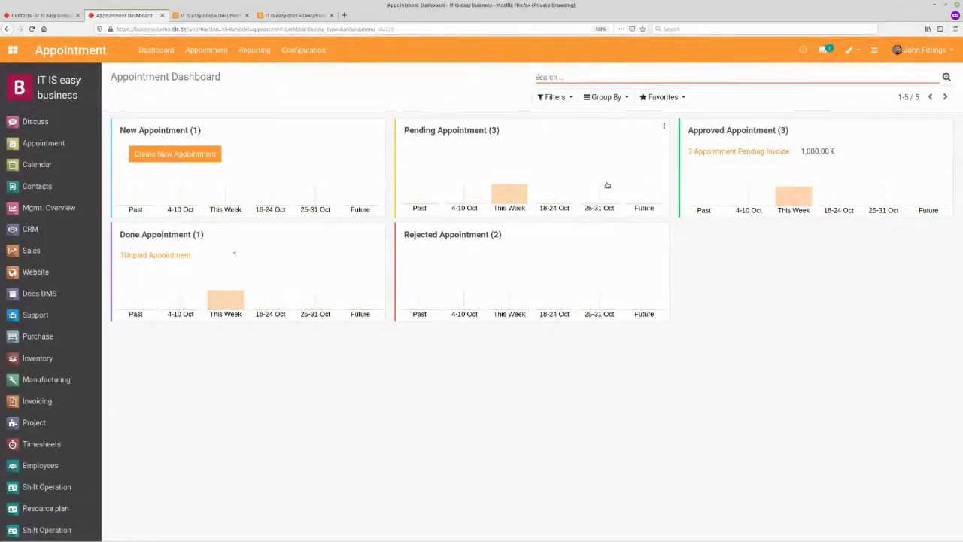
- Open new appointment APT/15102020/0011 from the New list and approve it
click(161, 132)
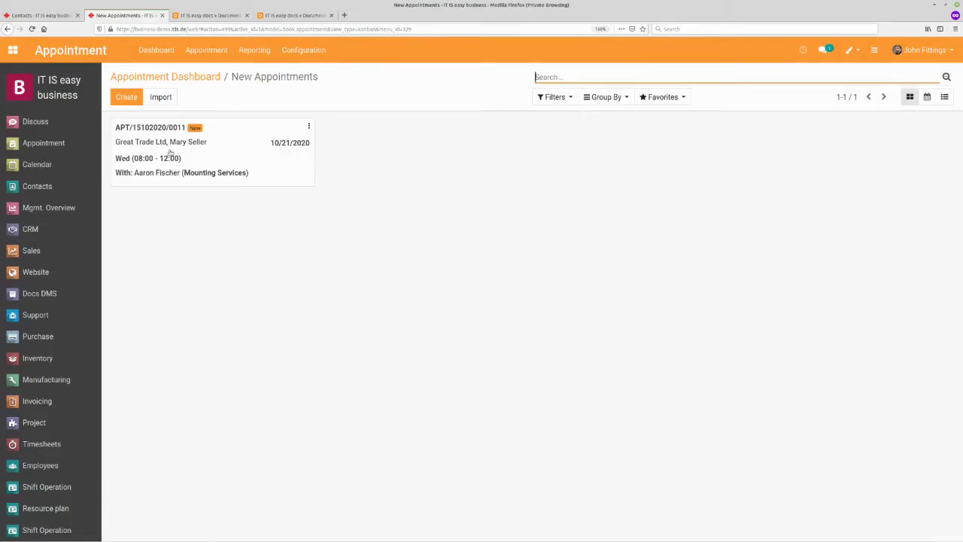
click(151, 153)
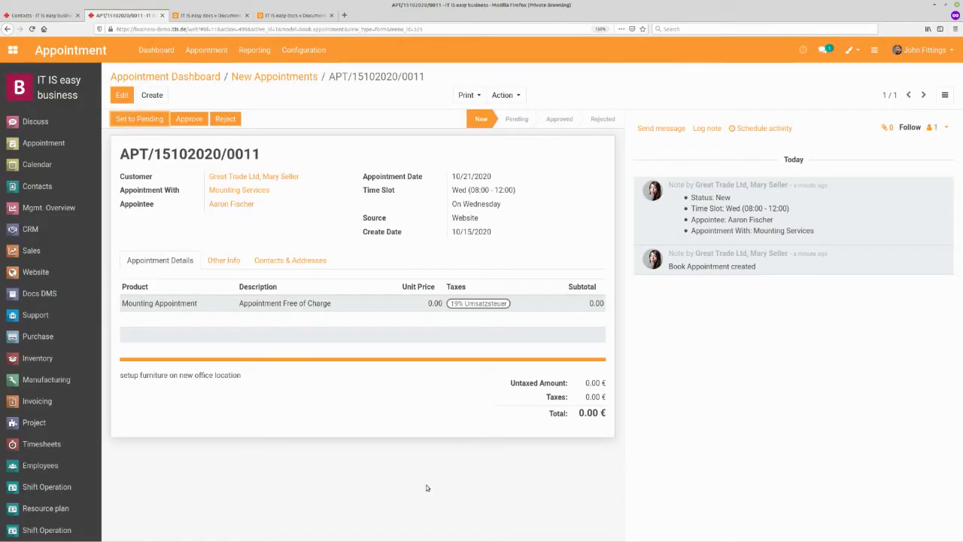
click(189, 120)
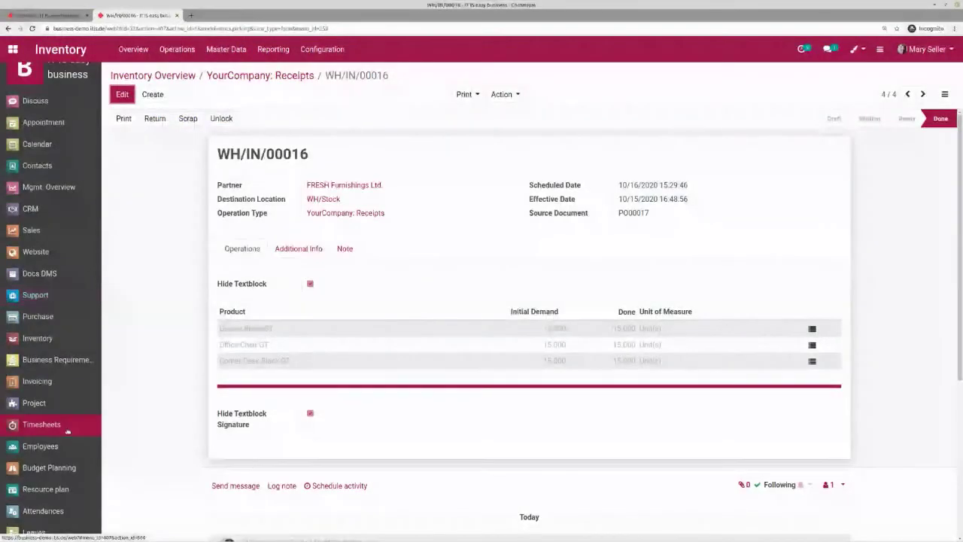
- Open the 'Plan mounting in new location' task's timesheets in edit mode
click(63, 406)
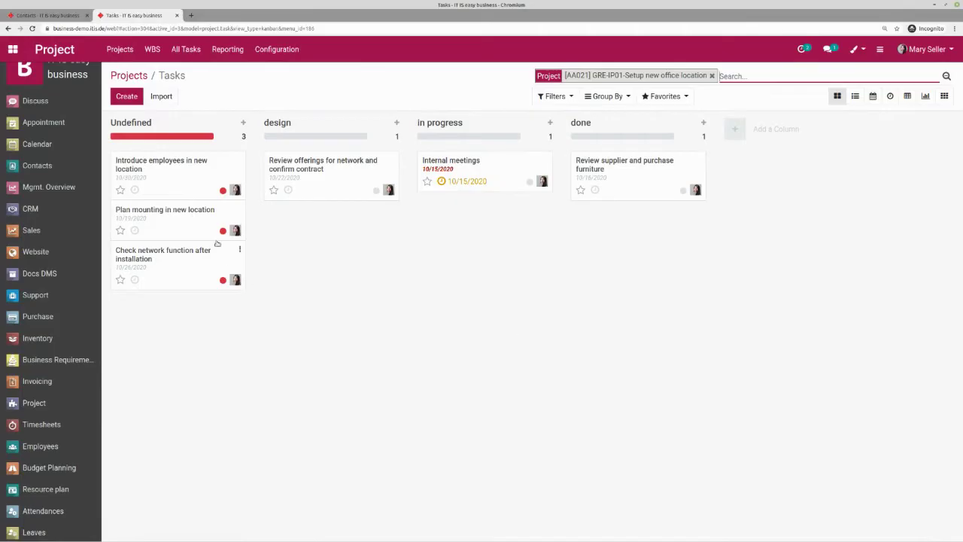
click(190, 211)
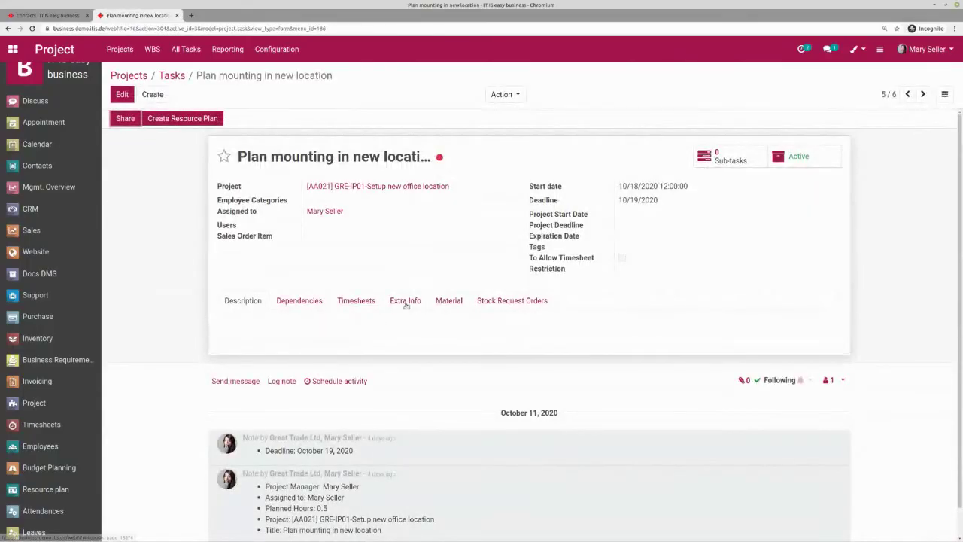
click(356, 300)
click(122, 94)
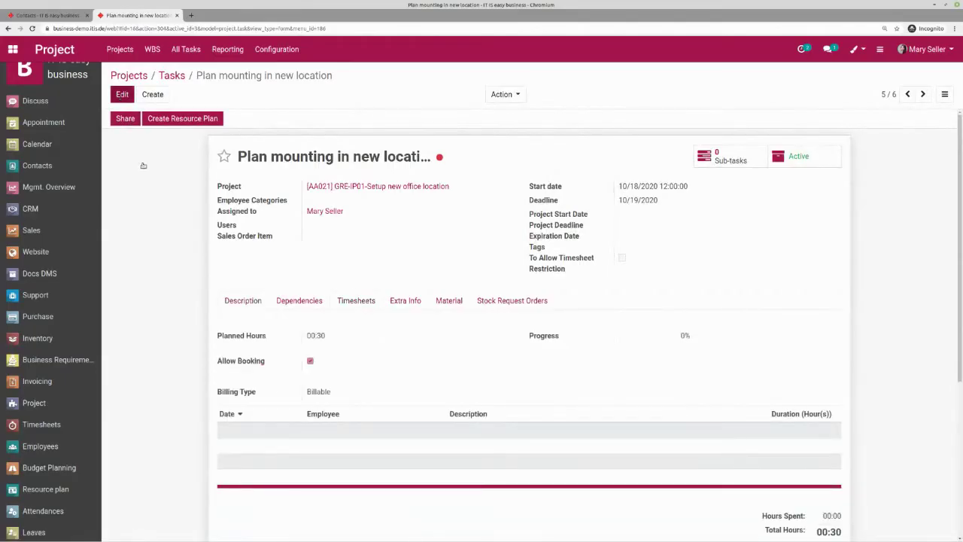
- Log a 00:30 timesheet line 'done and planned for 21Oct', save, and return to the task board
click(235, 456)
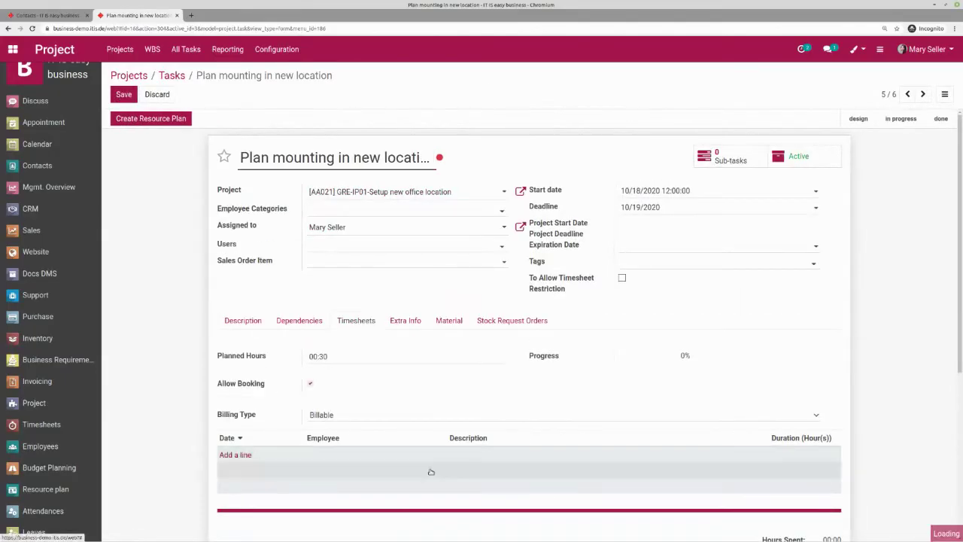
click(532, 456)
text(d)
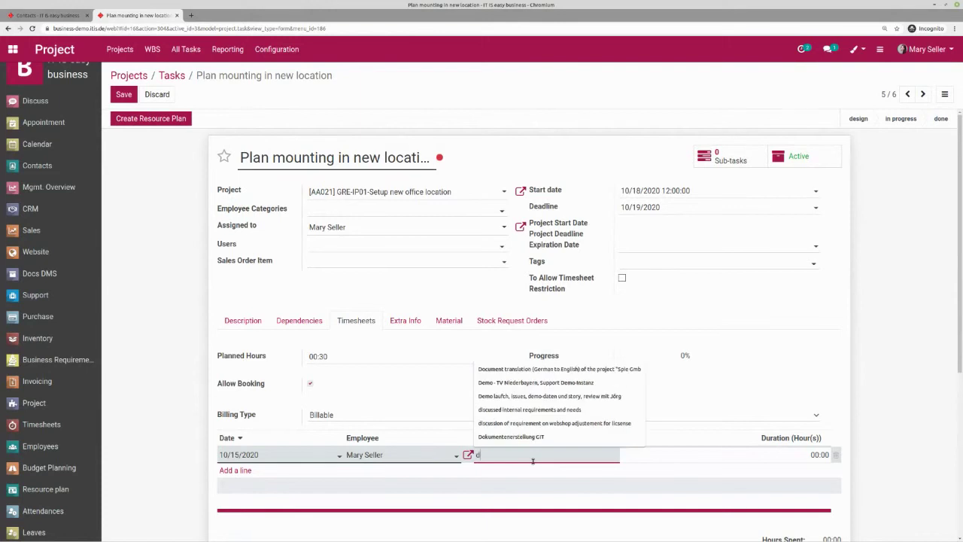
text(one a)
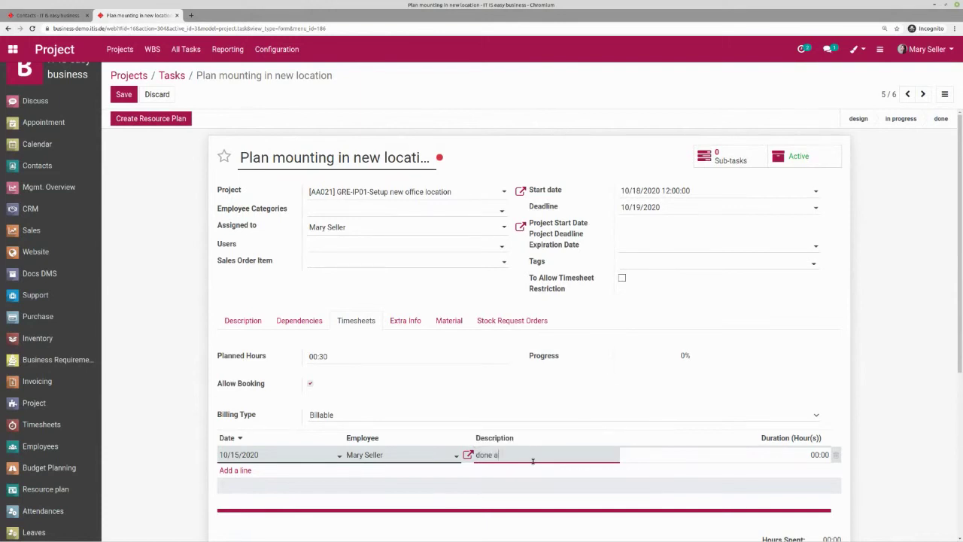
text(nd planned for 21Oct)
key(Tab)
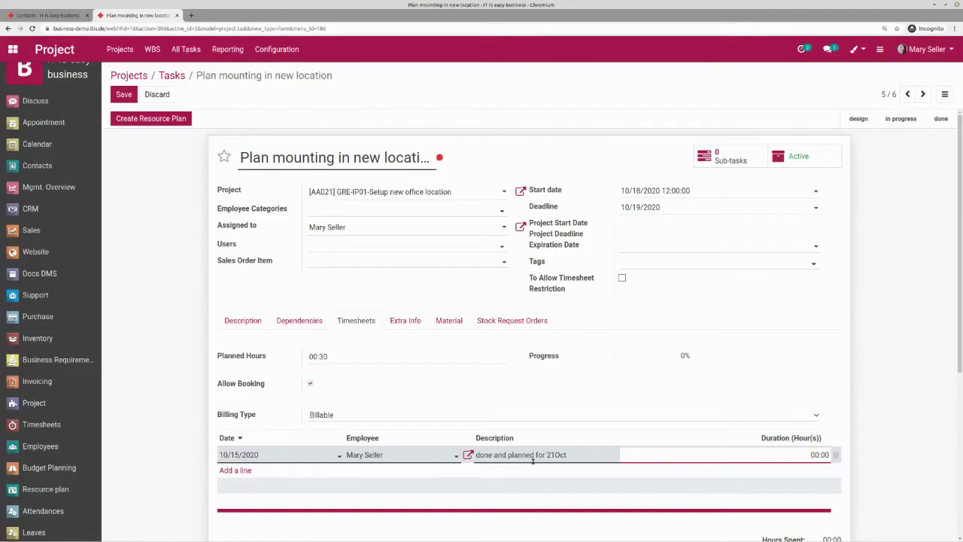
text(00:30)
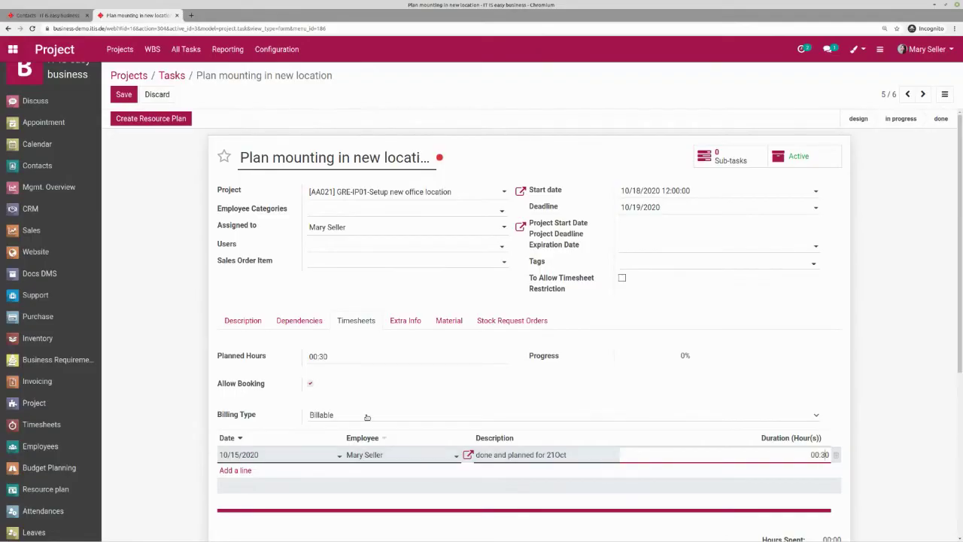
click(123, 94)
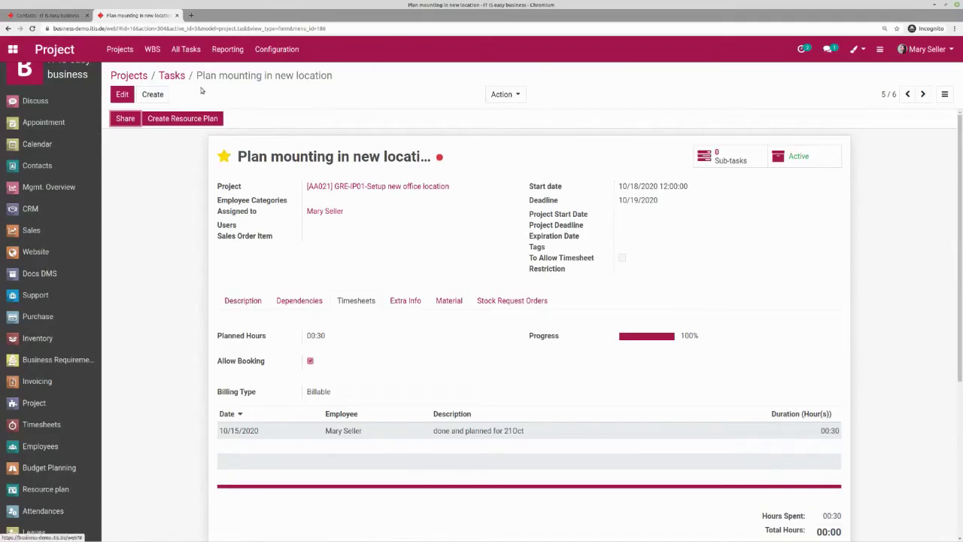
click(179, 77)
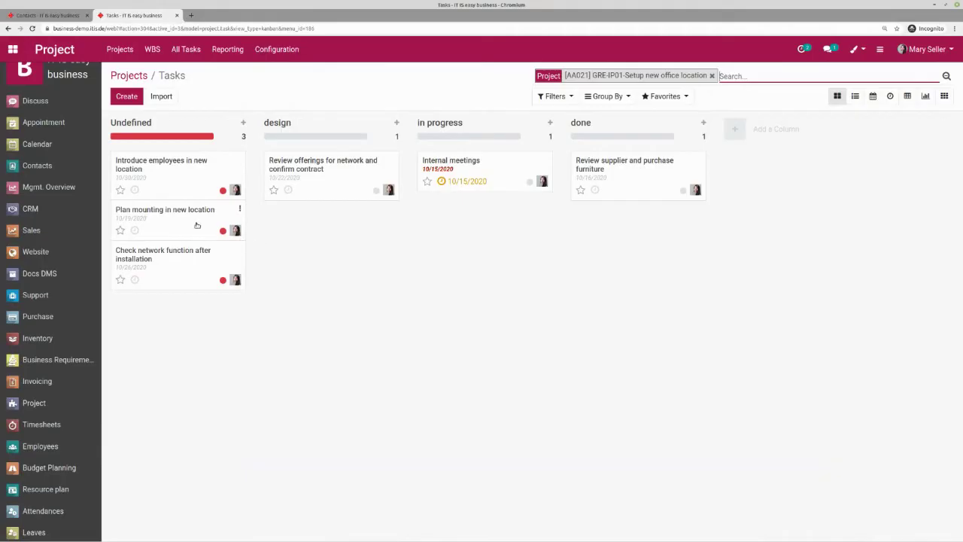
- Move 'Plan mounting in new location' to done and open the 'Review offerings for network' task
drag(172, 216, 608, 245)
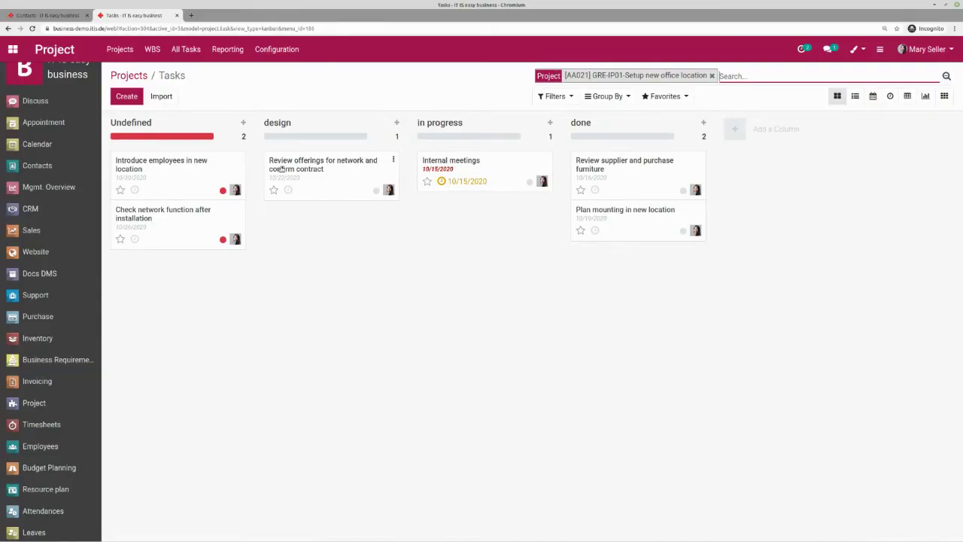
click(322, 163)
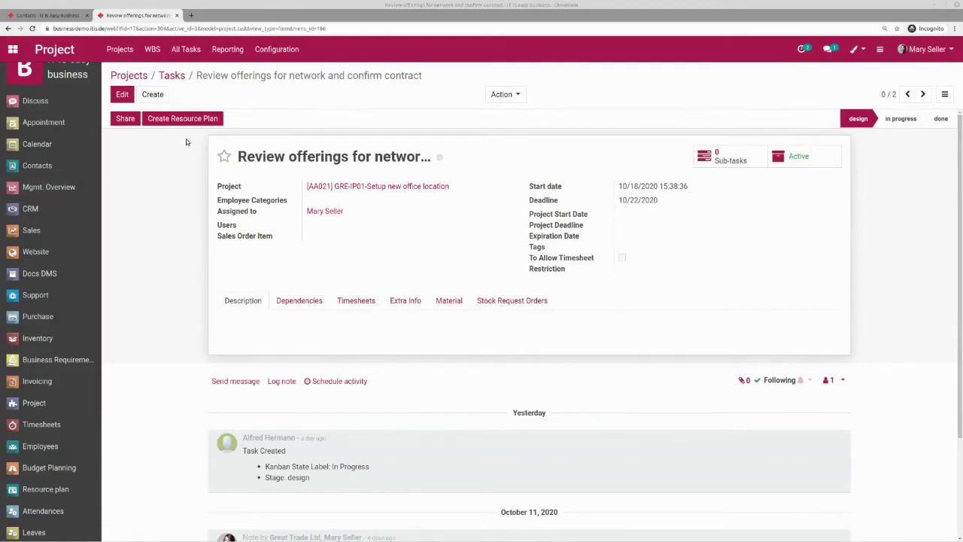
- Log a 02:00 timesheet line 'ordered by phone - contract will be sent from high fibr' and save
click(125, 94)
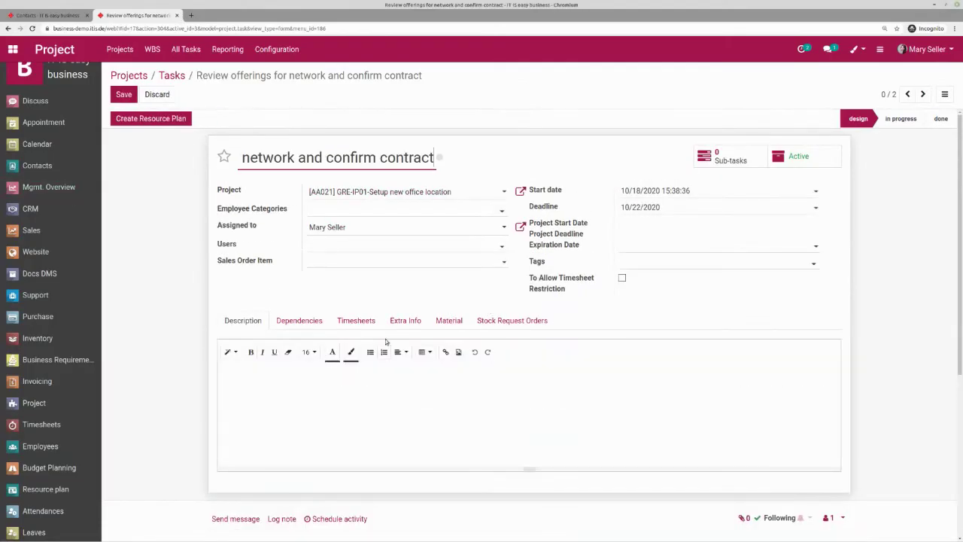
click(352, 329)
click(239, 455)
click(550, 454)
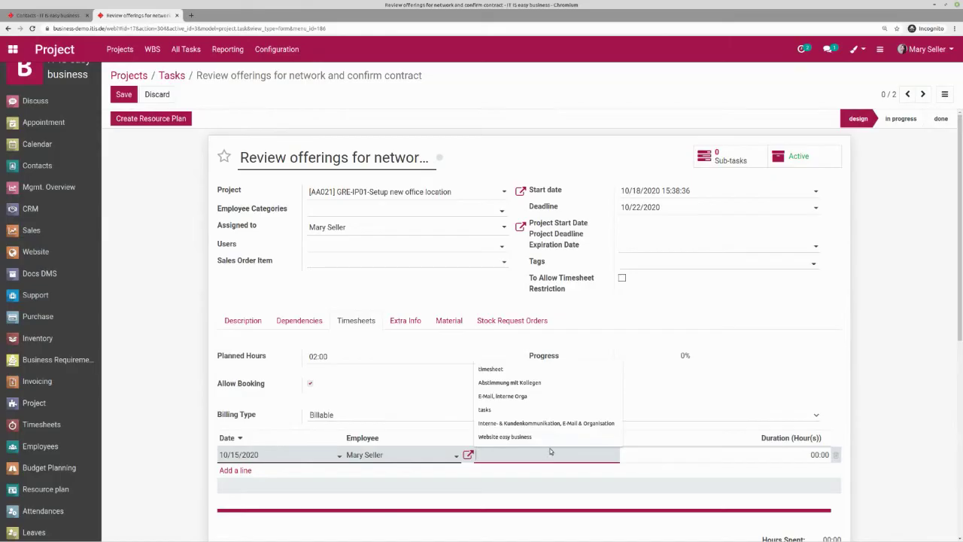
text(ordered)
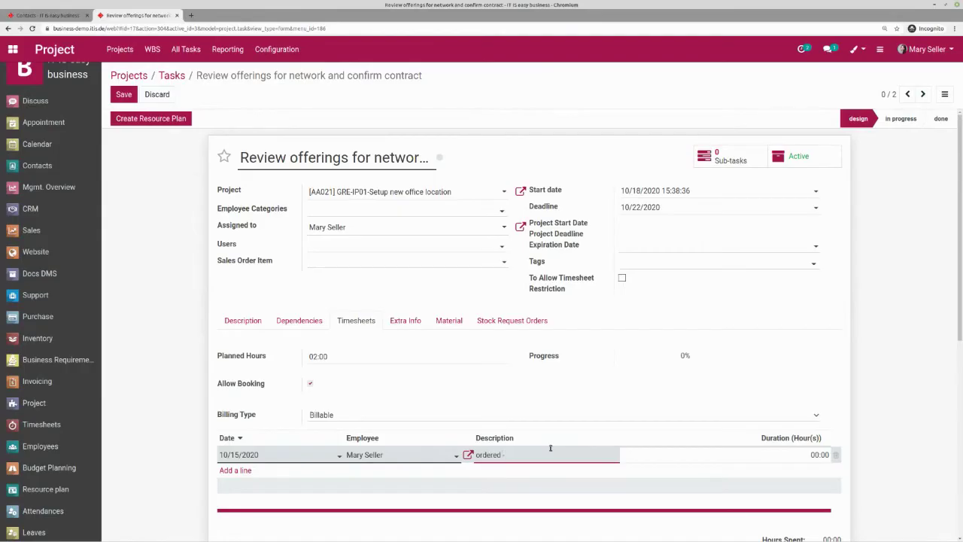
text( by phone - contract will be sent from high fibr)
key(Tab)
text(02:00)
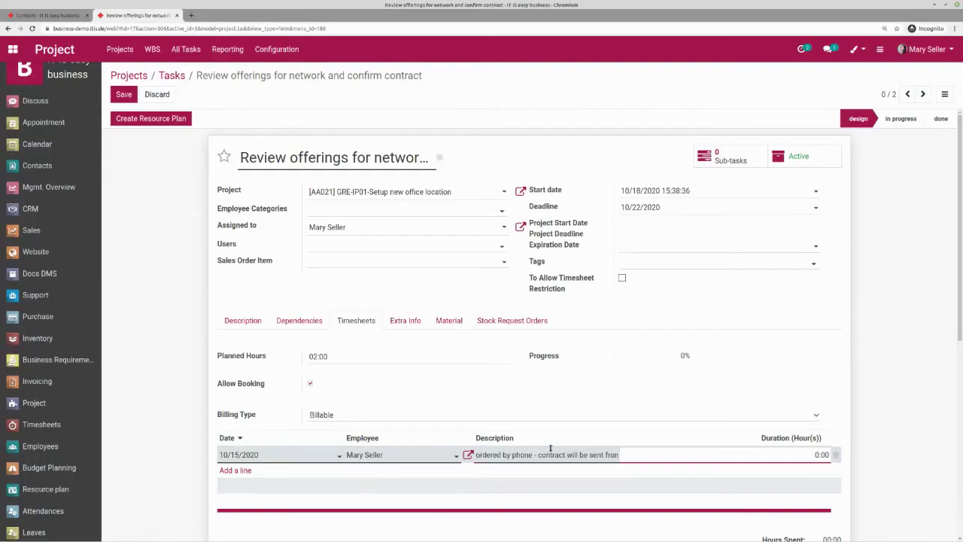
click(854, 366)
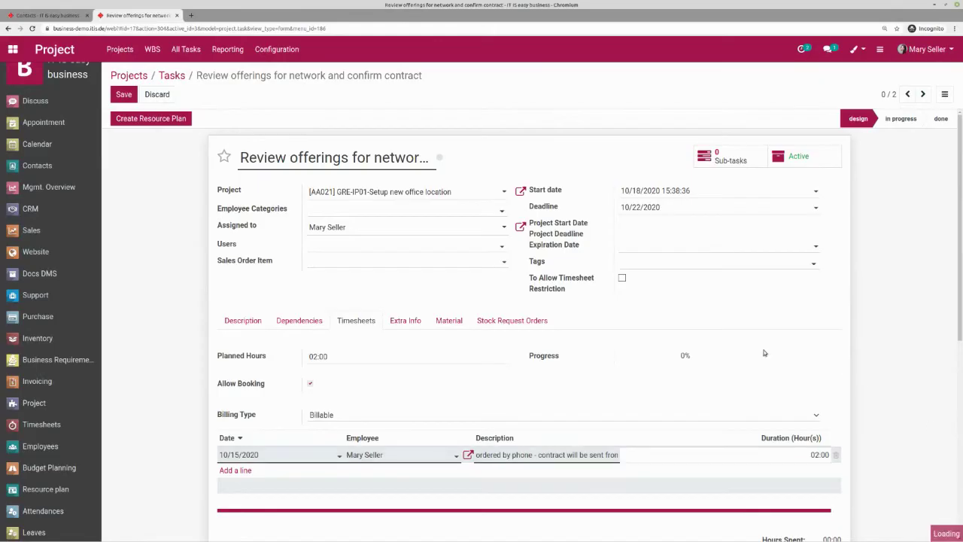
click(125, 94)
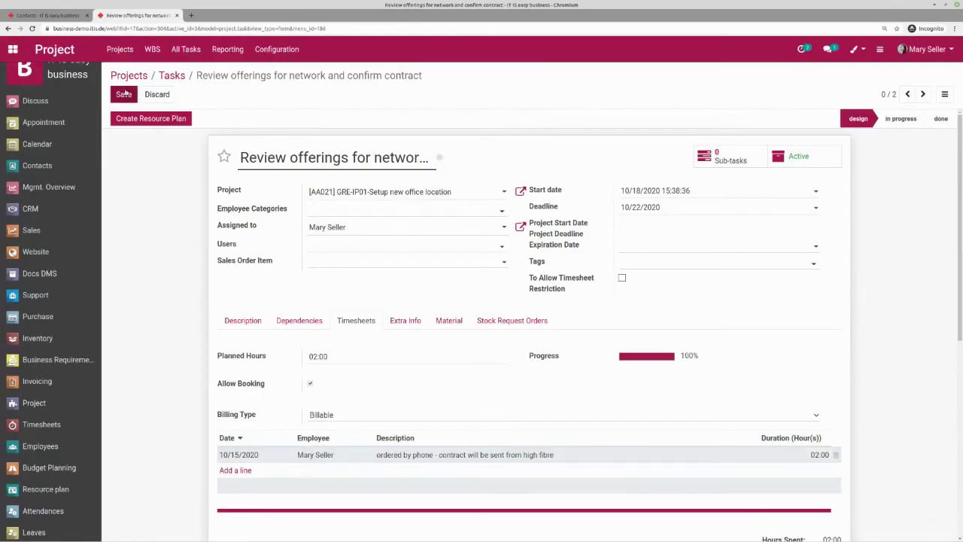
click(171, 76)
- Move 'Check network function after installation' to done and switch to the timeline view
drag(168, 216, 634, 263)
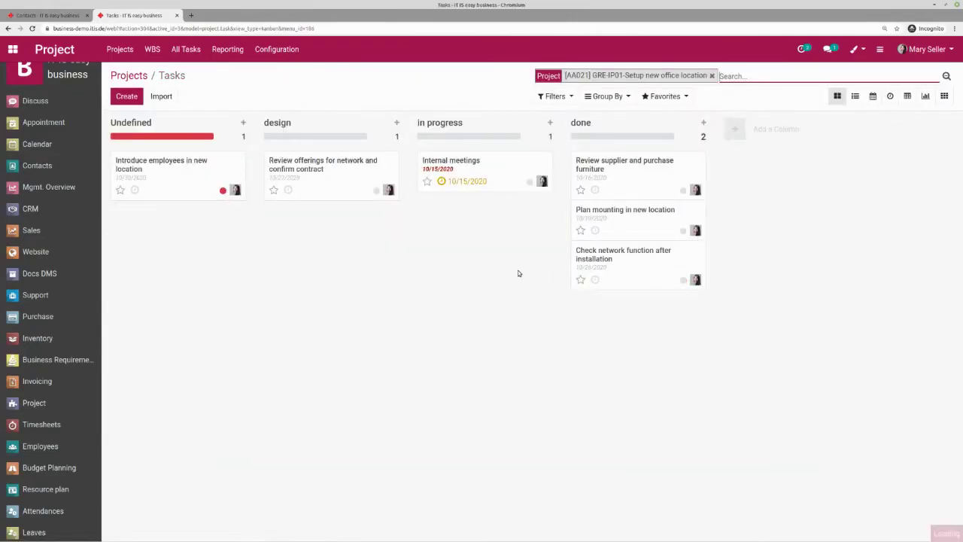
click(890, 96)
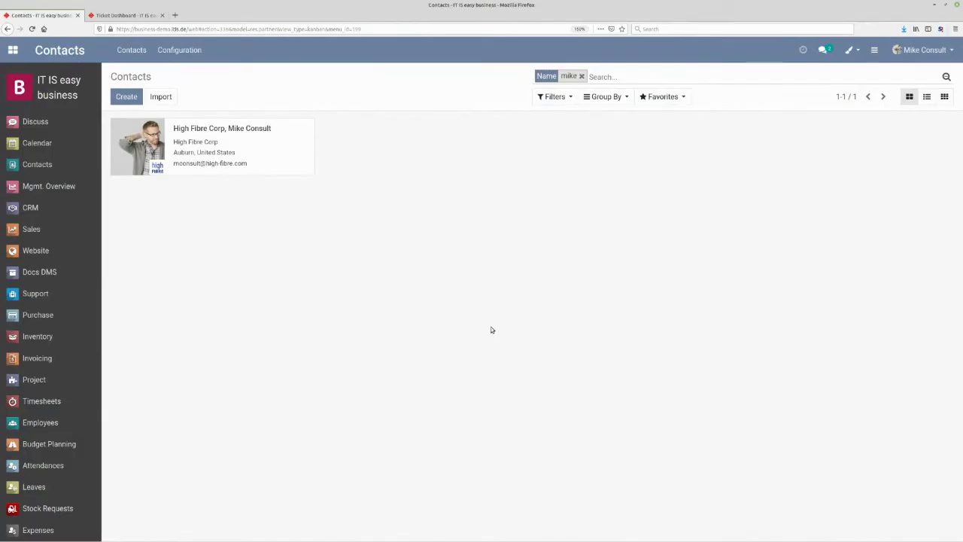
- Switch to the Ticket Dashboard tab and open the Sales contract overview
click(119, 15)
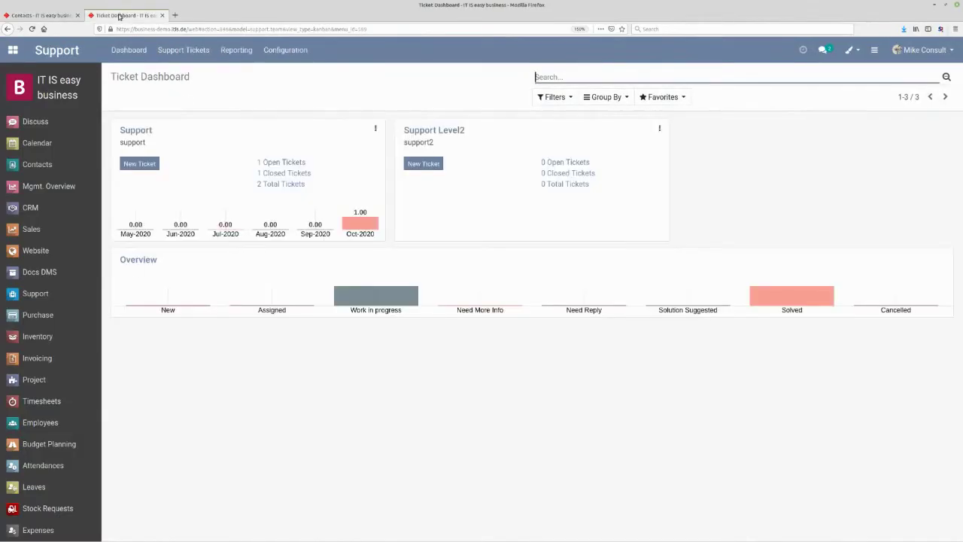
click(51, 231)
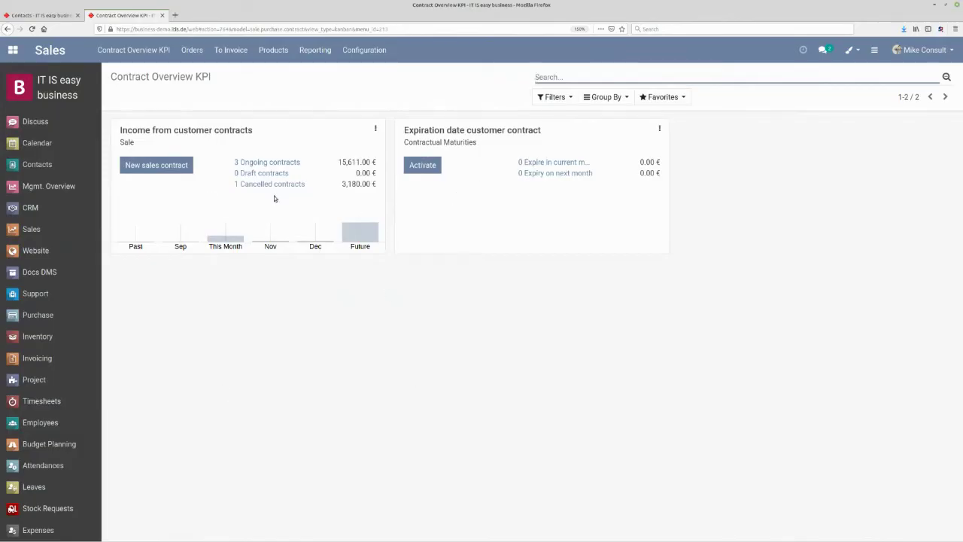
- Create a new sales contract for customer Great Trade Ltd and show its Contract Information fields
click(144, 166)
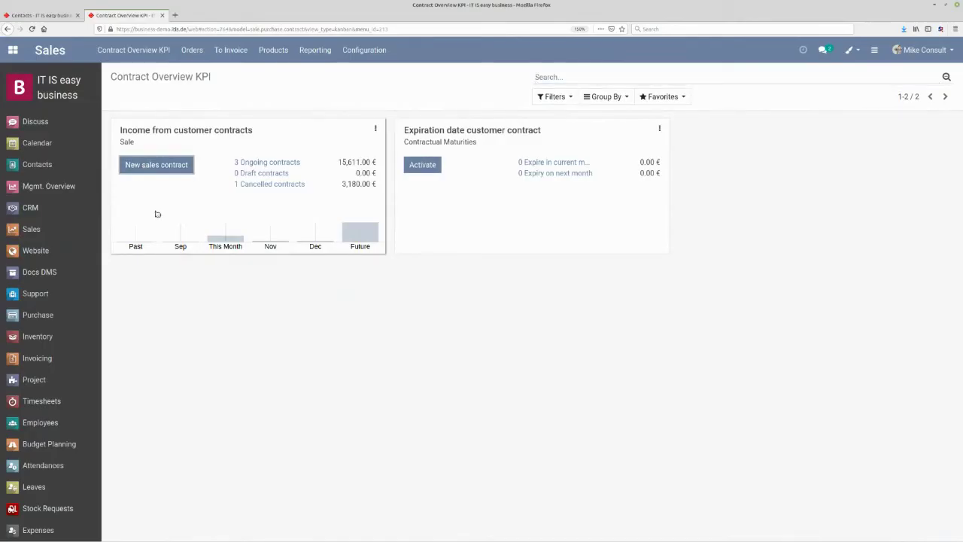
mouse_move(169, 206)
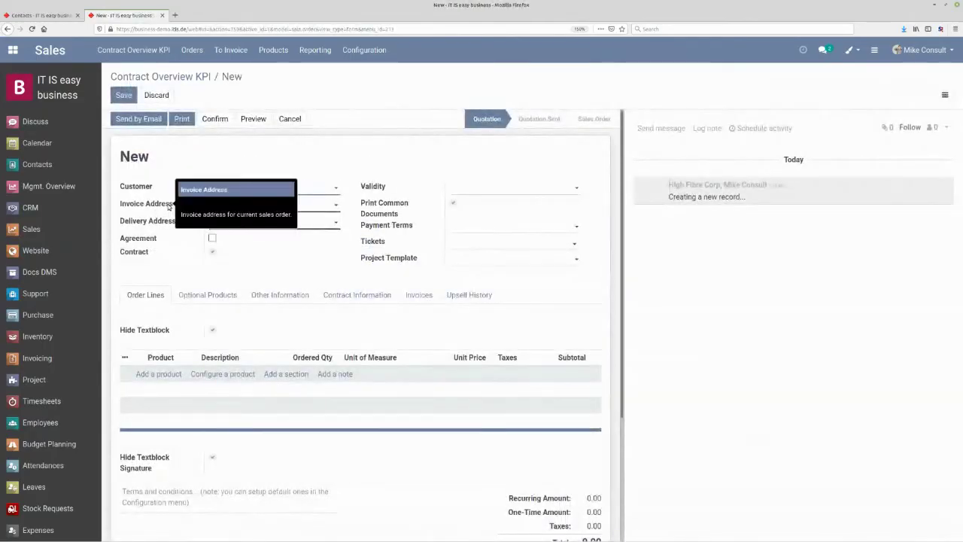
text(great)
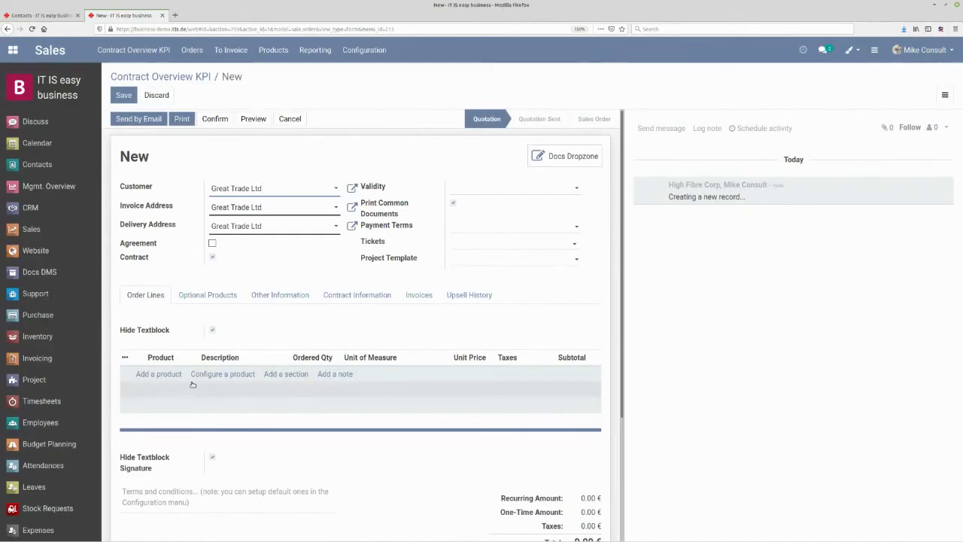
click(351, 297)
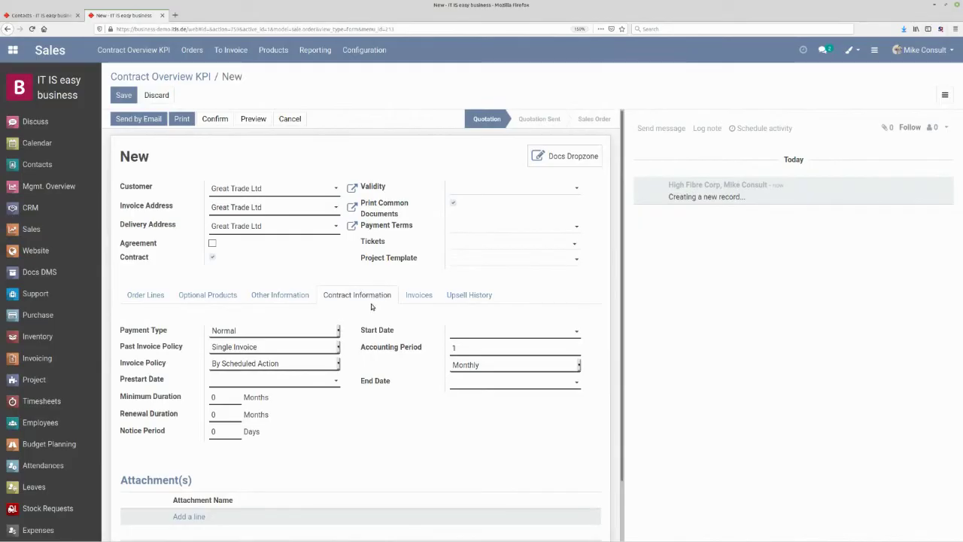
- Start the contract on 11/01/2020 with 24-month minimum, 12-month renewal and 60-day notice period
click(510, 331)
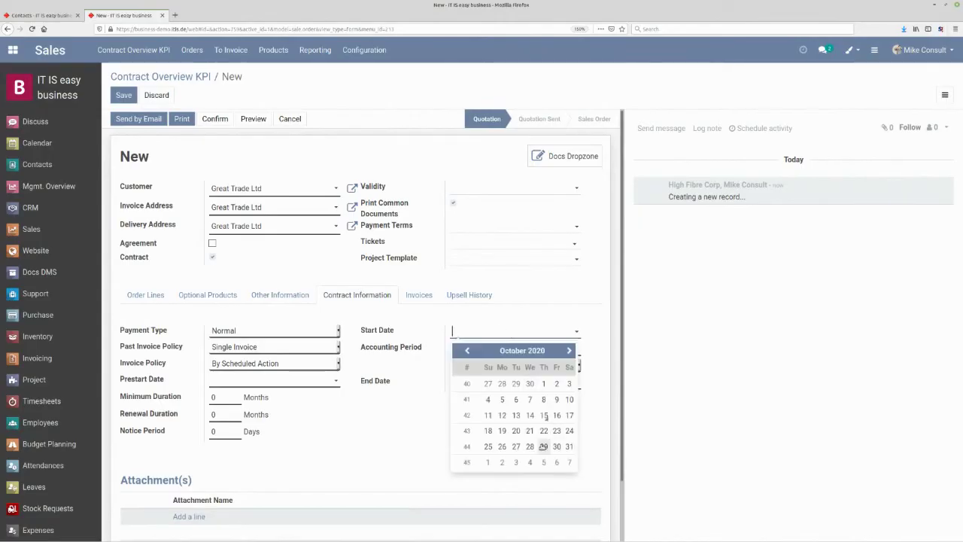
click(488, 462)
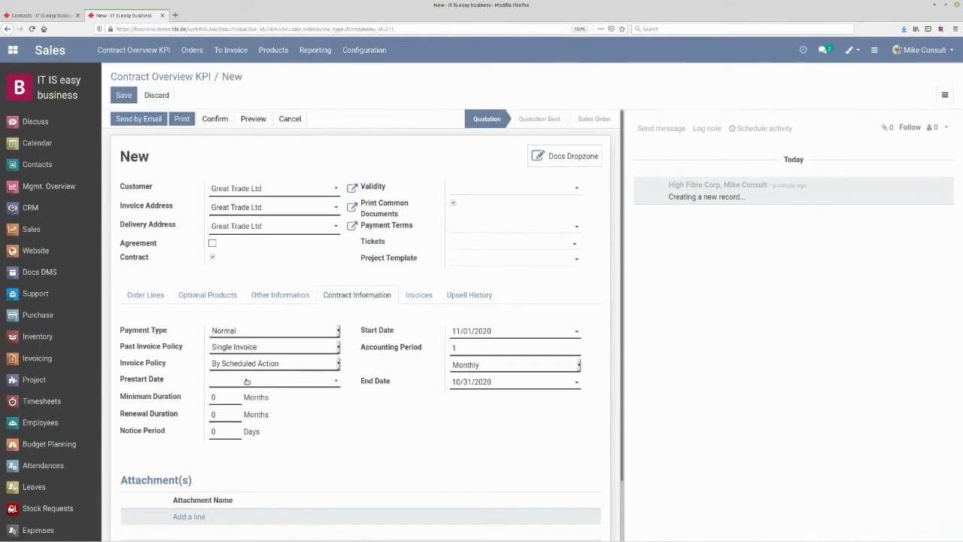
drag(224, 398, 205, 399)
text(24)
click(234, 418)
key(BackSpace)
text(12)
click(217, 431)
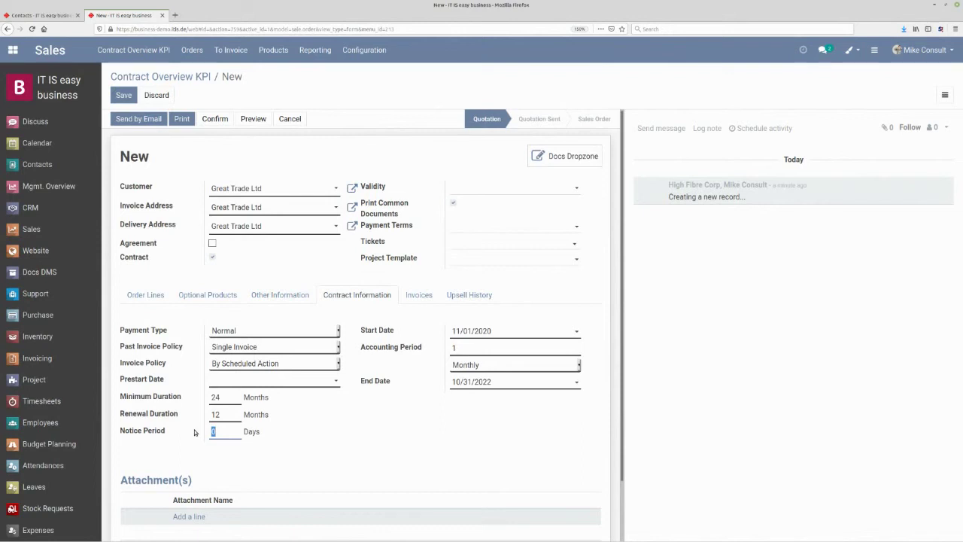
text(60)
- Set the prestart date to 10/15/2020 and save the contract as SO015
click(294, 385)
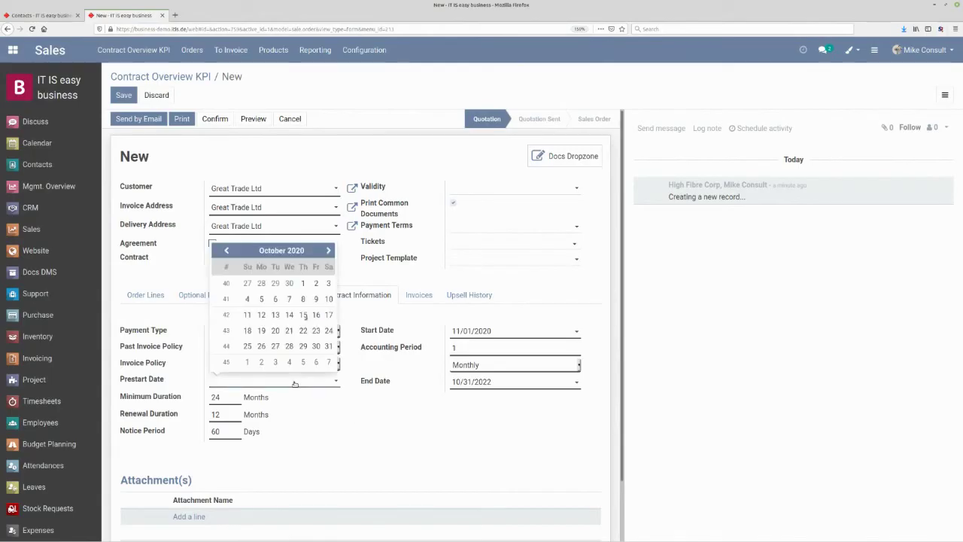
click(304, 315)
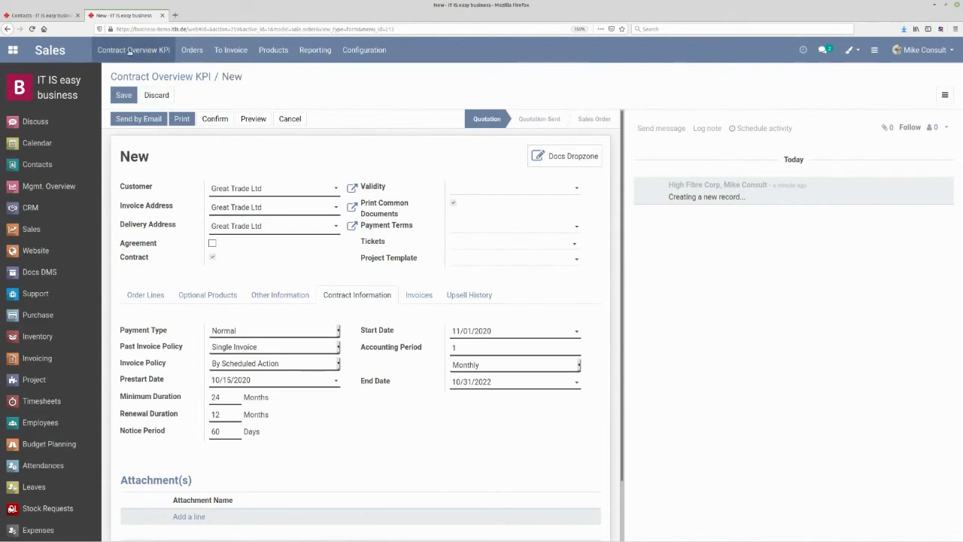
click(123, 95)
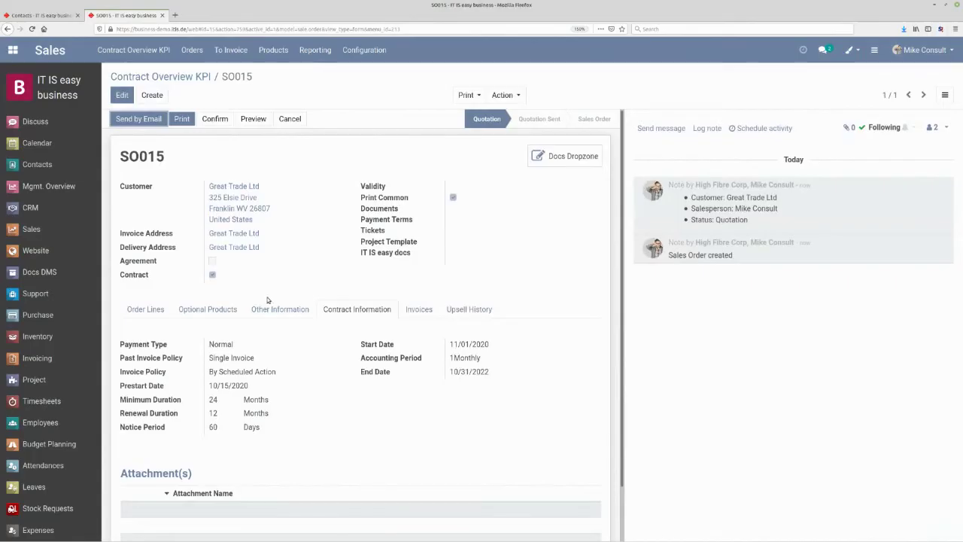
- Add a Network Connection Fibre 50000 line at 250.00 per month to SO015
click(146, 309)
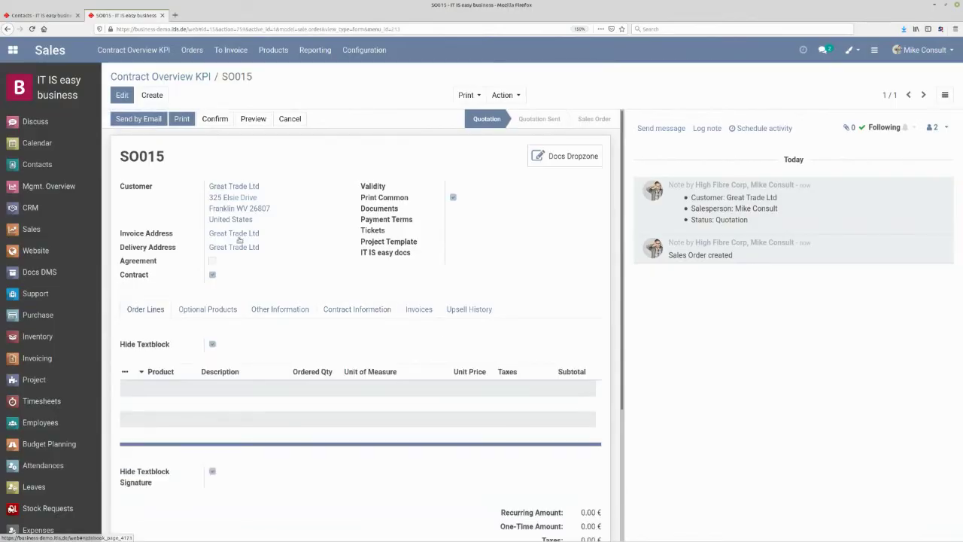
click(115, 94)
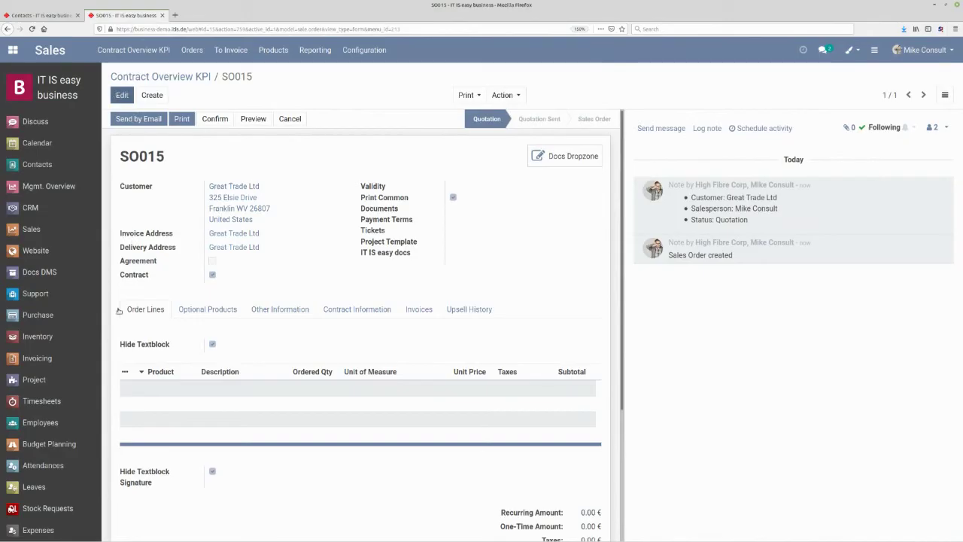
click(158, 392)
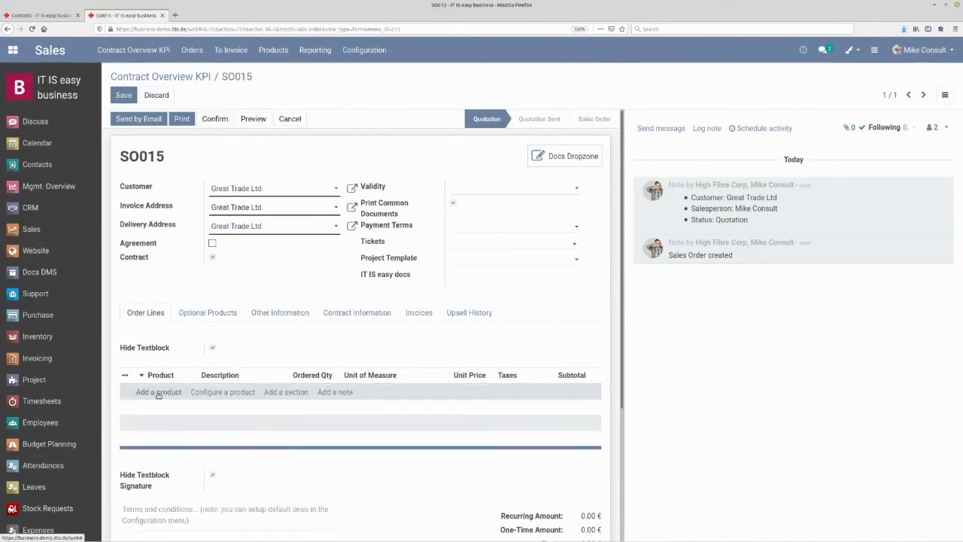
text(net)
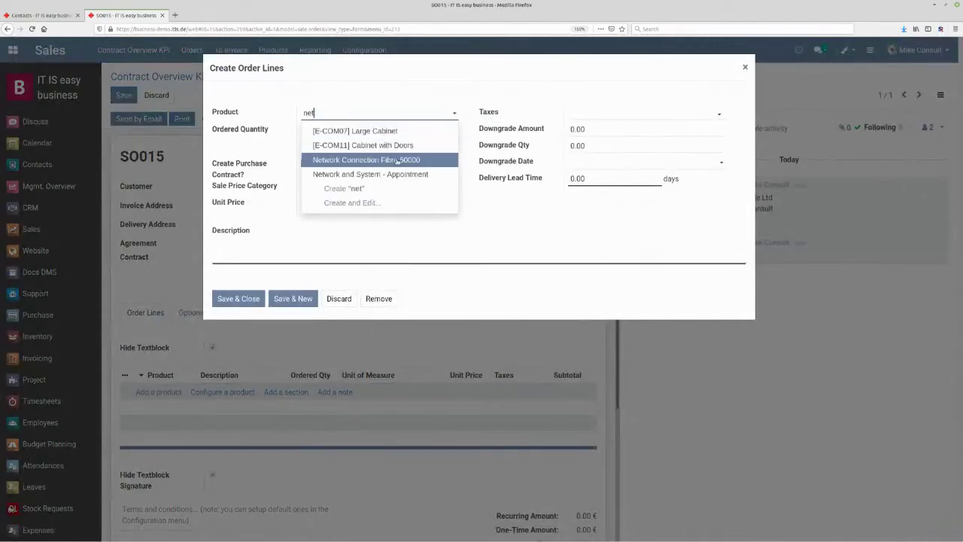
click(402, 160)
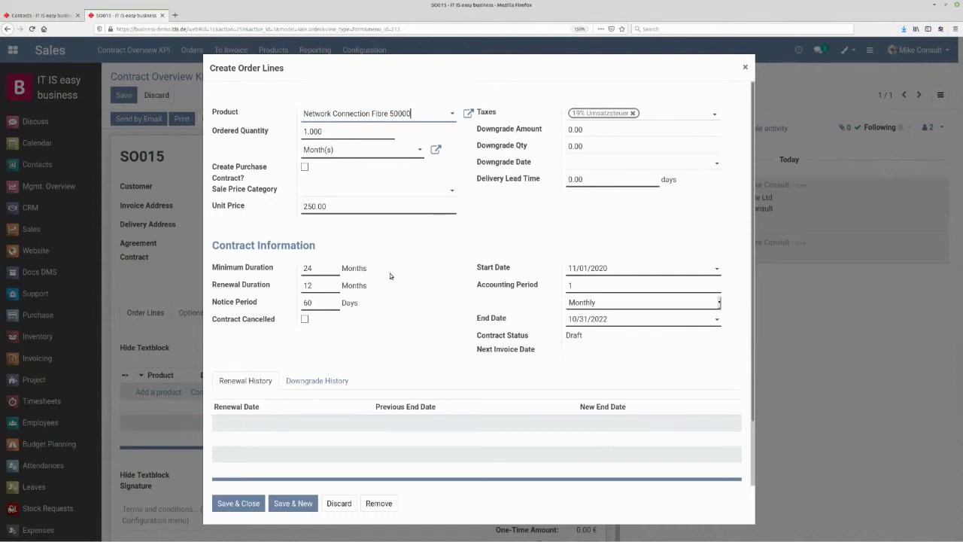
drag(331, 302, 298, 299)
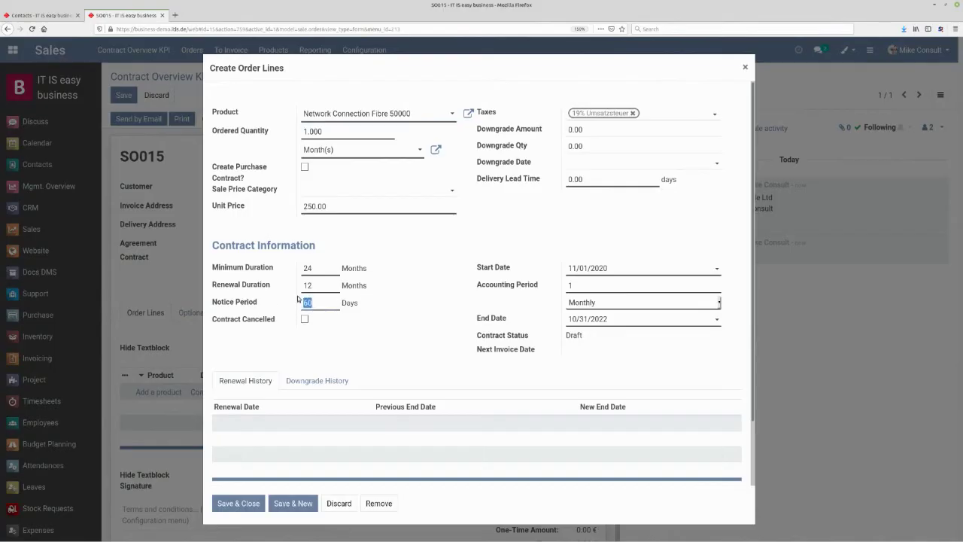
click(325, 287)
click(238, 504)
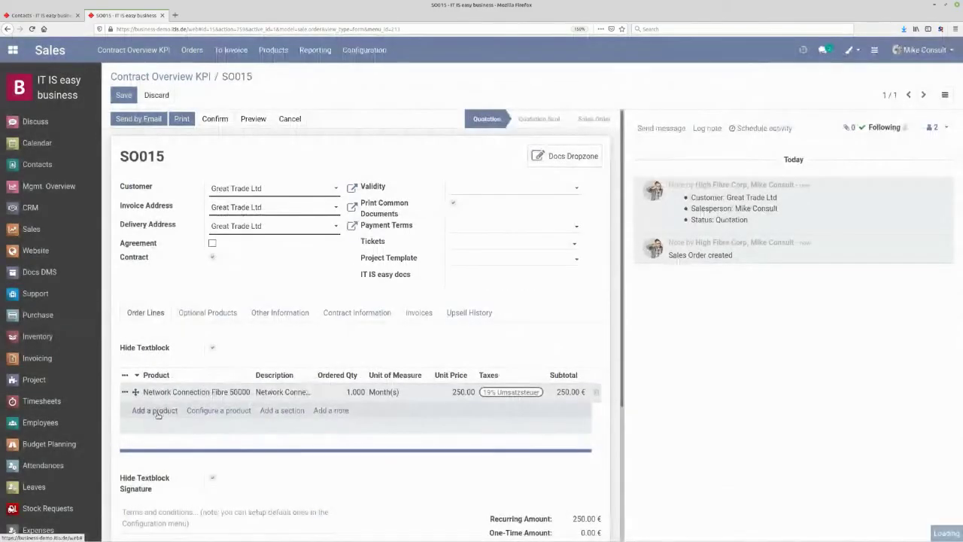
- Add a CISCO WAP371 WLAN Repeater line, 5 units at 115.00, to SO015
click(155, 411)
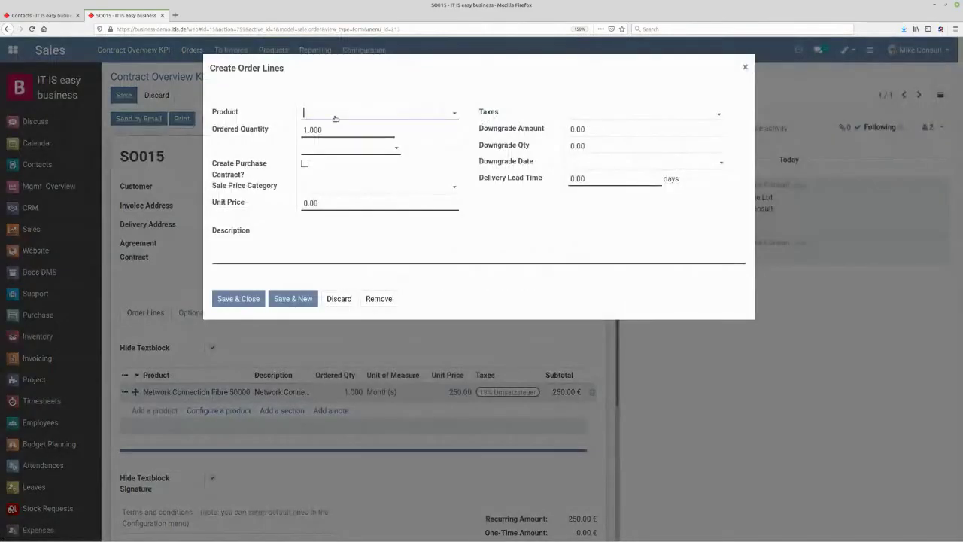
text(rea)
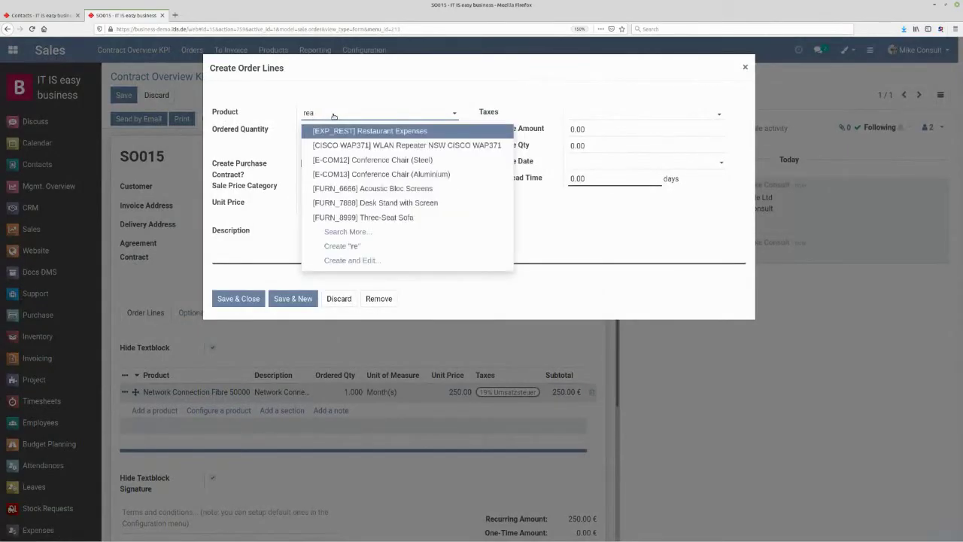
text(p)
key(Tab)
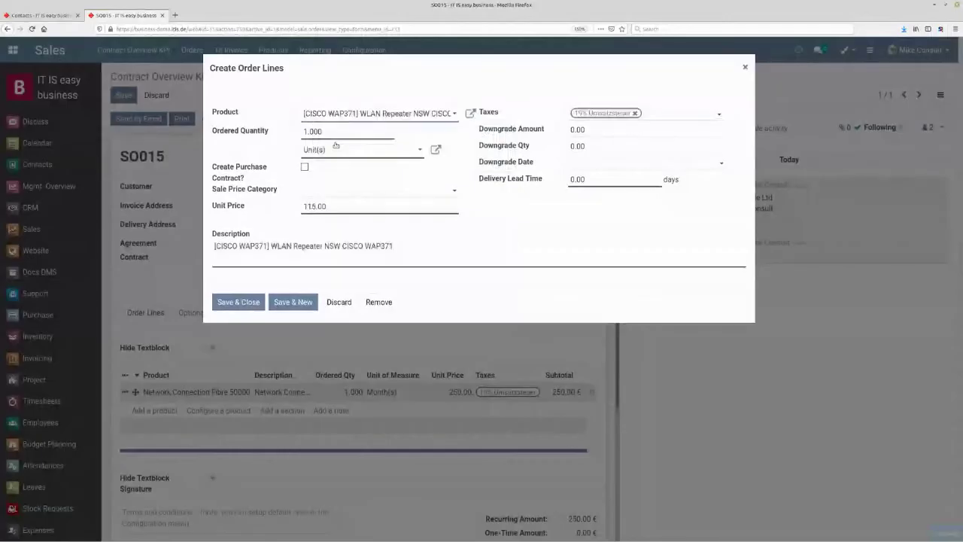
text(6000)
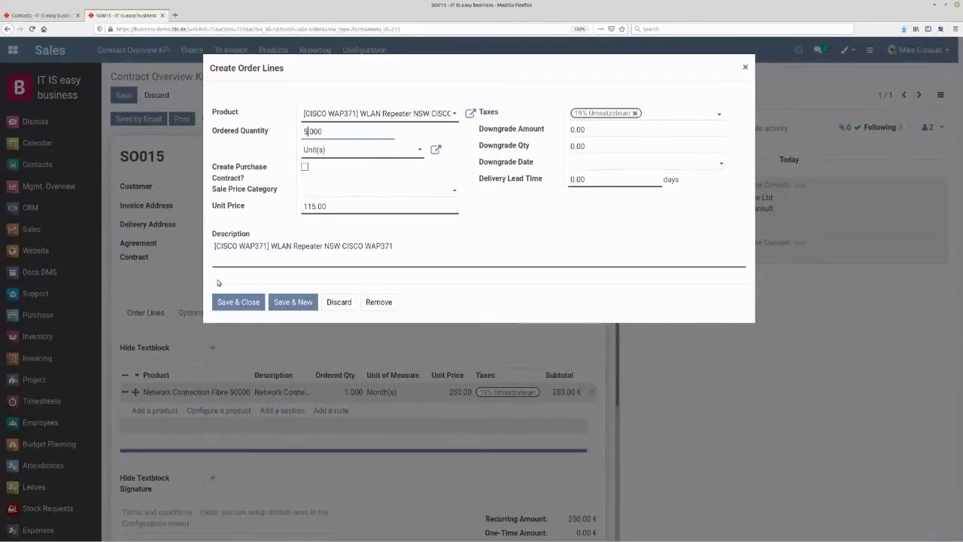
click(221, 301)
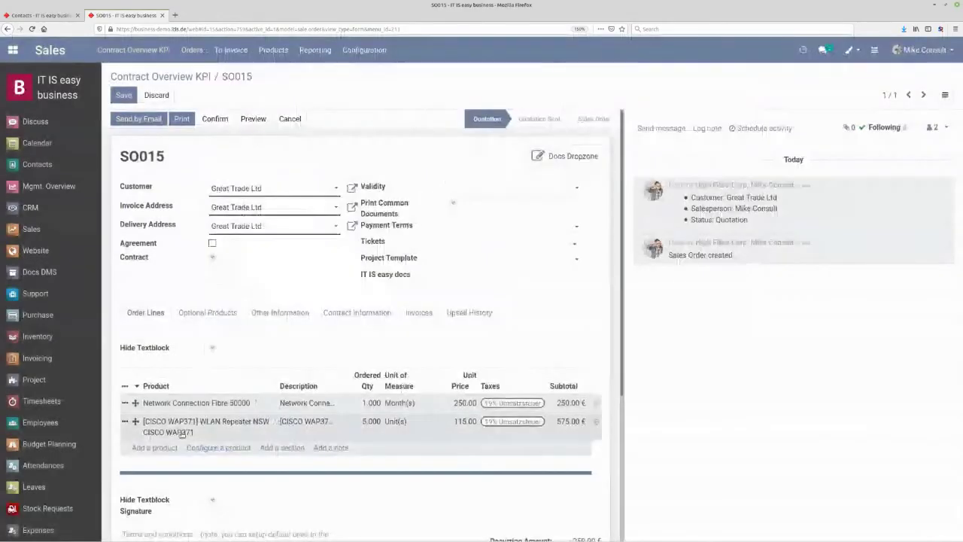
click(164, 447)
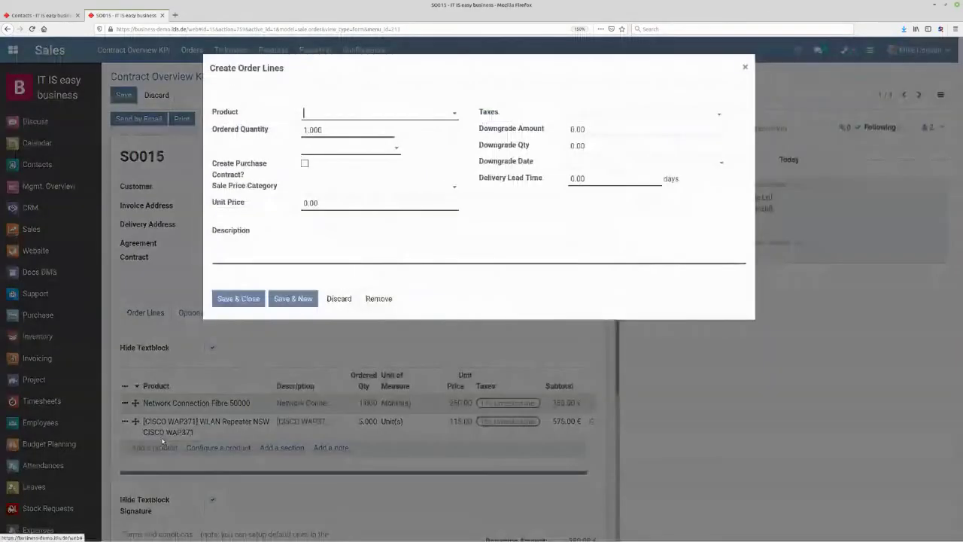
- Choose Cisco C3900-SPE100 Router (rent) with the Cisco Router price category and view that category
click(373, 114)
text(ci)
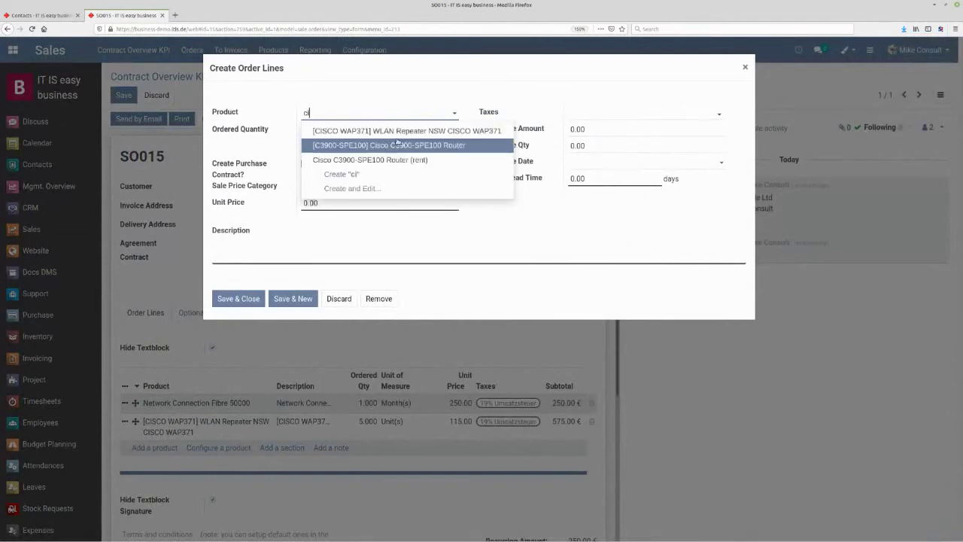
click(397, 160)
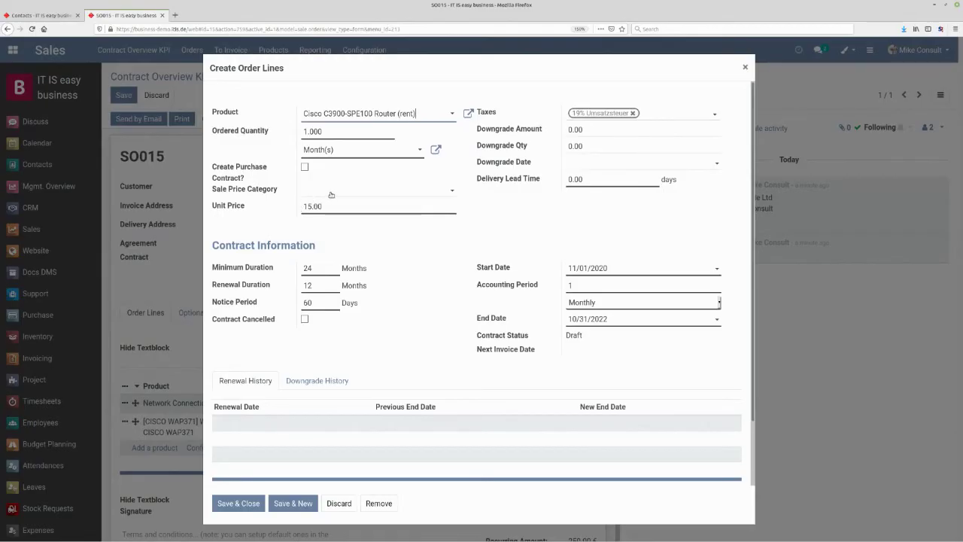
click(331, 193)
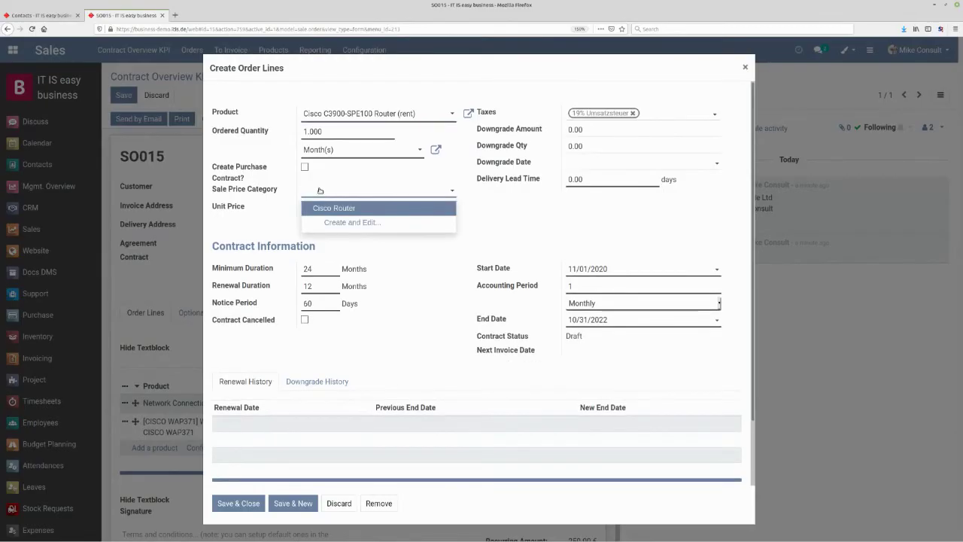
click(356, 209)
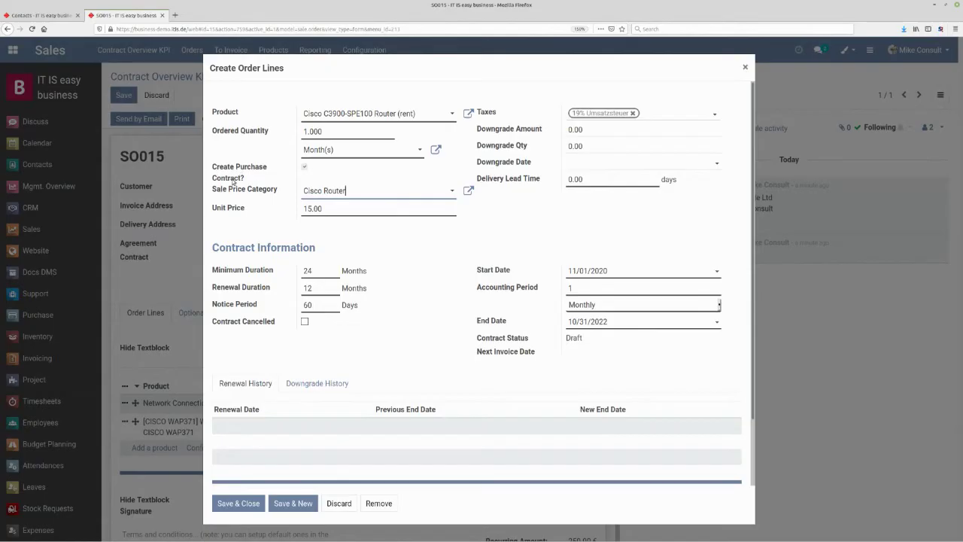
click(468, 191)
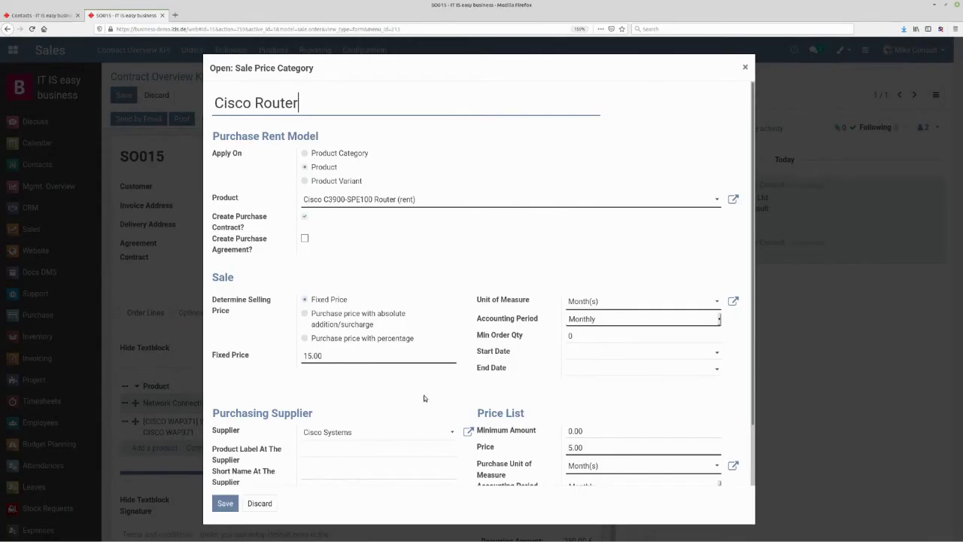
- Save the Cisco Router price category and return to the router order line
drag(755, 359, 755, 423)
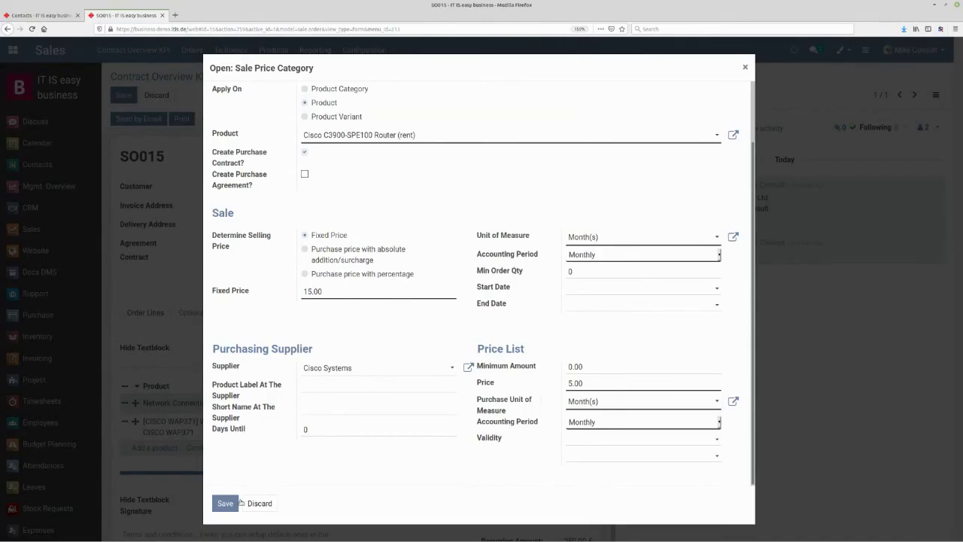
click(225, 504)
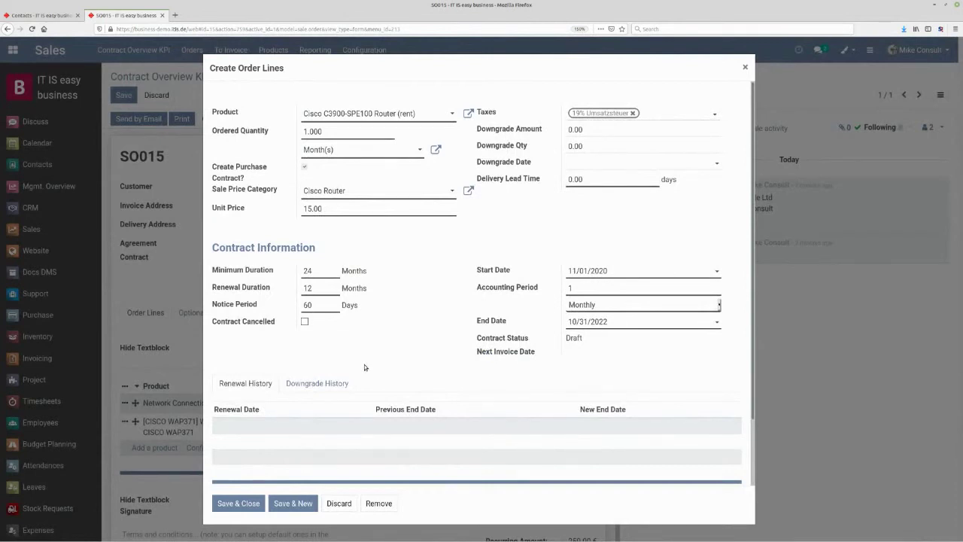
- Save the router line and add an Installation and Setup Fee line, bringing SO015 to 1,178.10 €
click(239, 504)
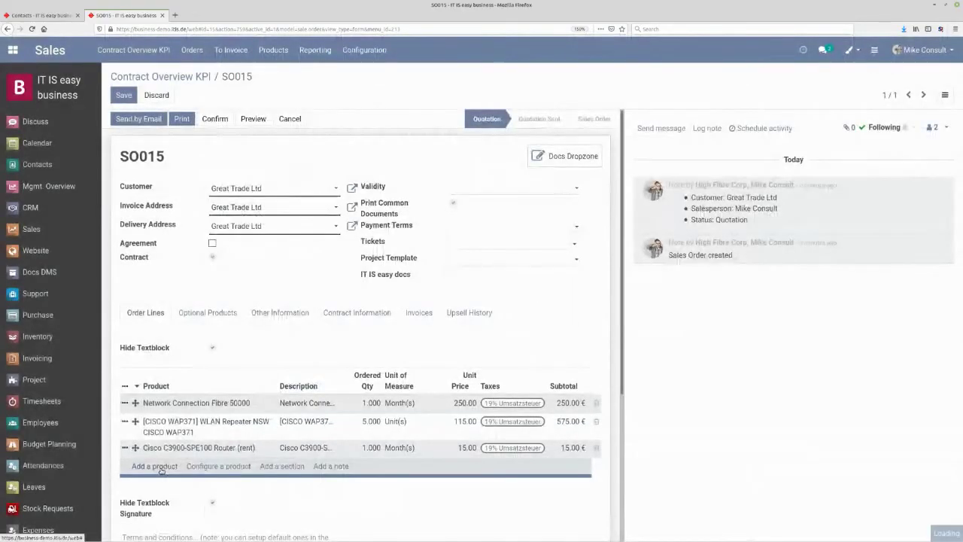
click(158, 466)
text(set)
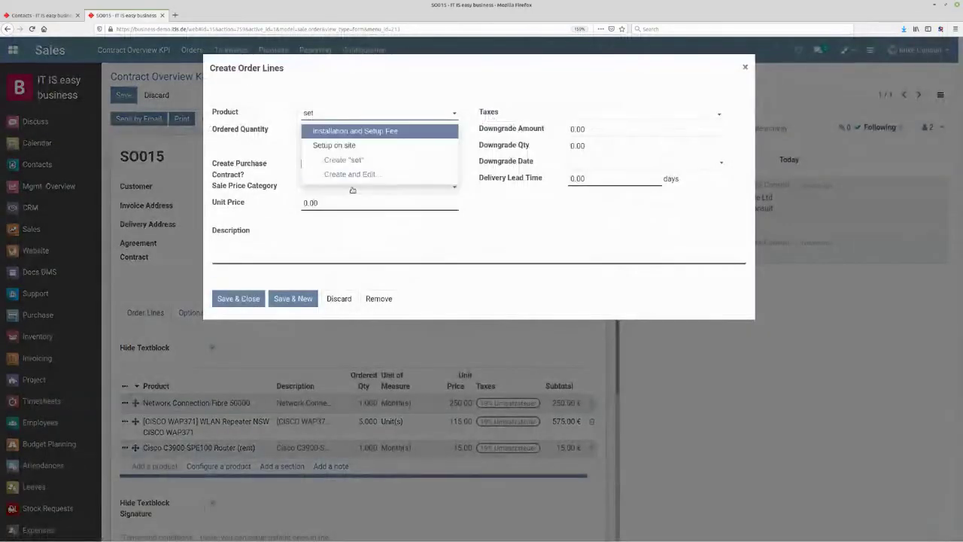
click(358, 132)
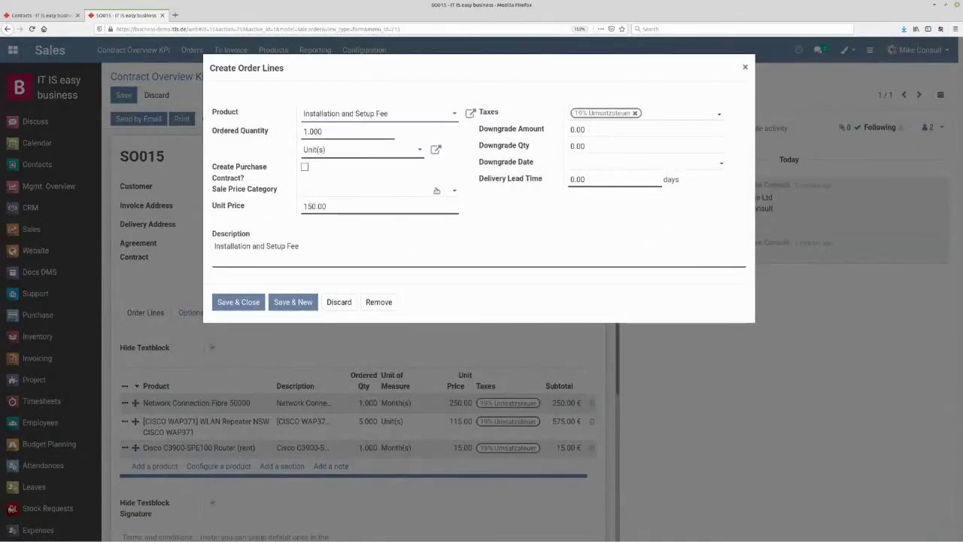
click(238, 302)
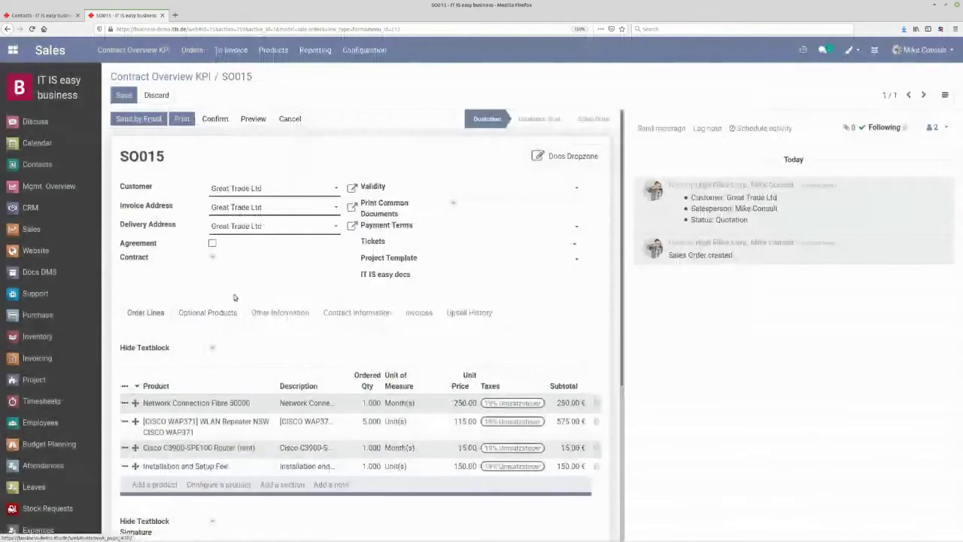
scroll(456, 331, down, 2)
scroll(453, 320, down, 3)
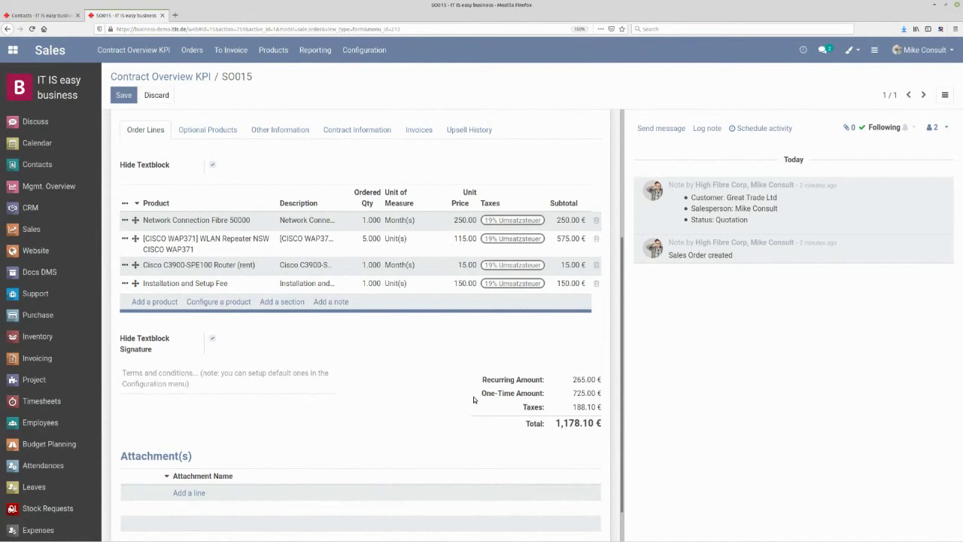
scroll(473, 396, up, 1)
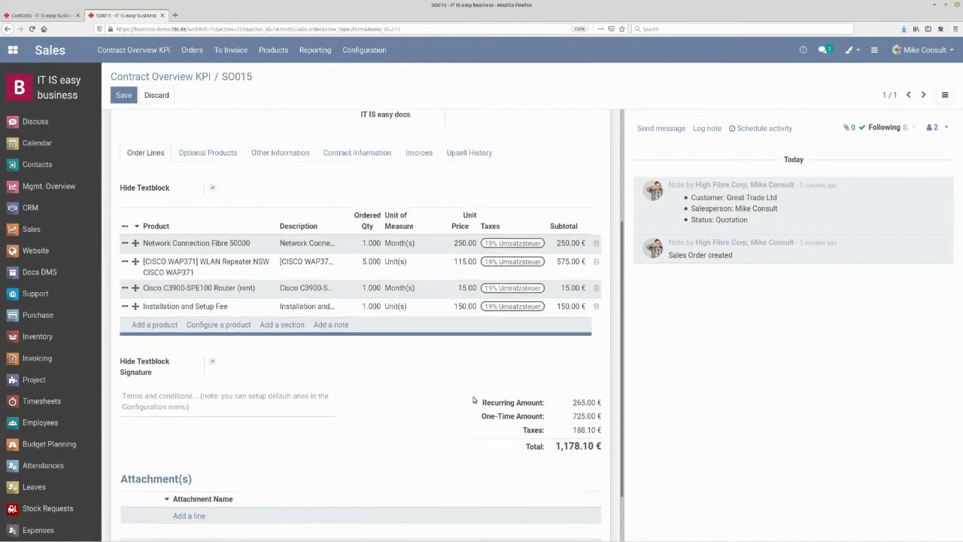
- Review the Greeting contract text block on SO015 and save the order
scroll(473, 400, up, 2)
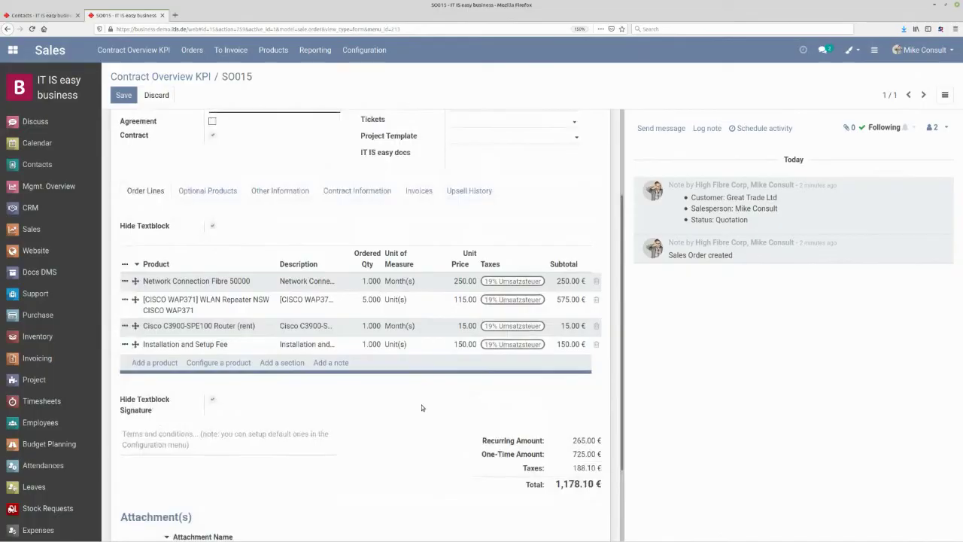
scroll(420, 406, up, 3)
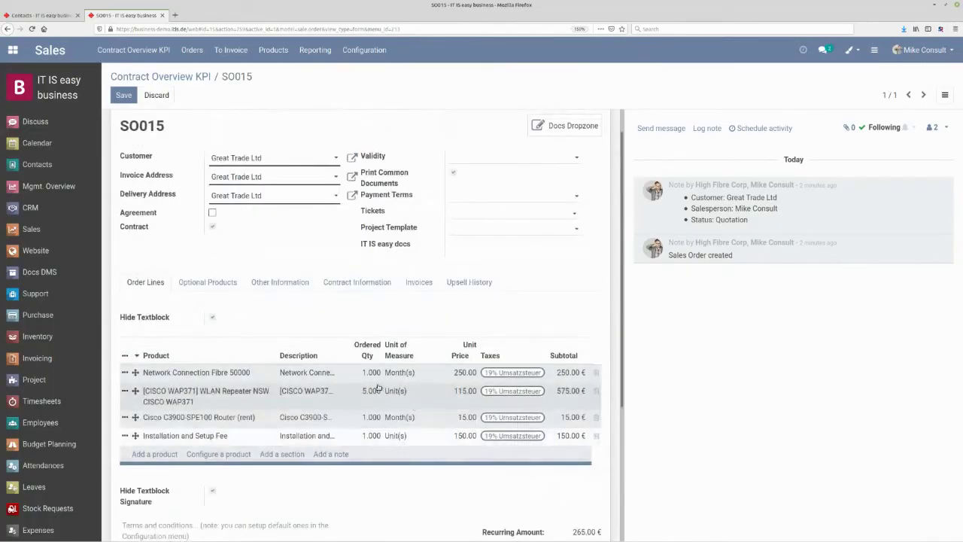
scroll(378, 388, up, 1)
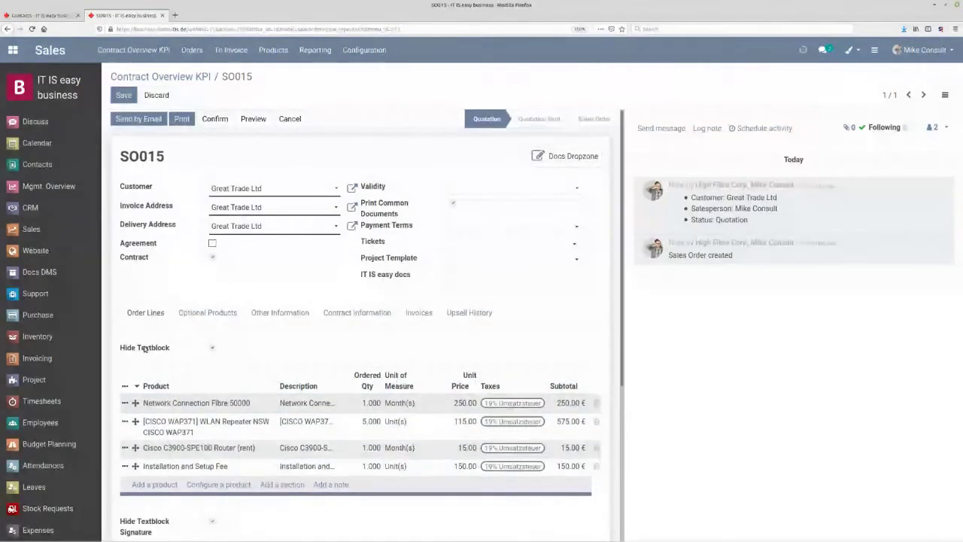
click(212, 348)
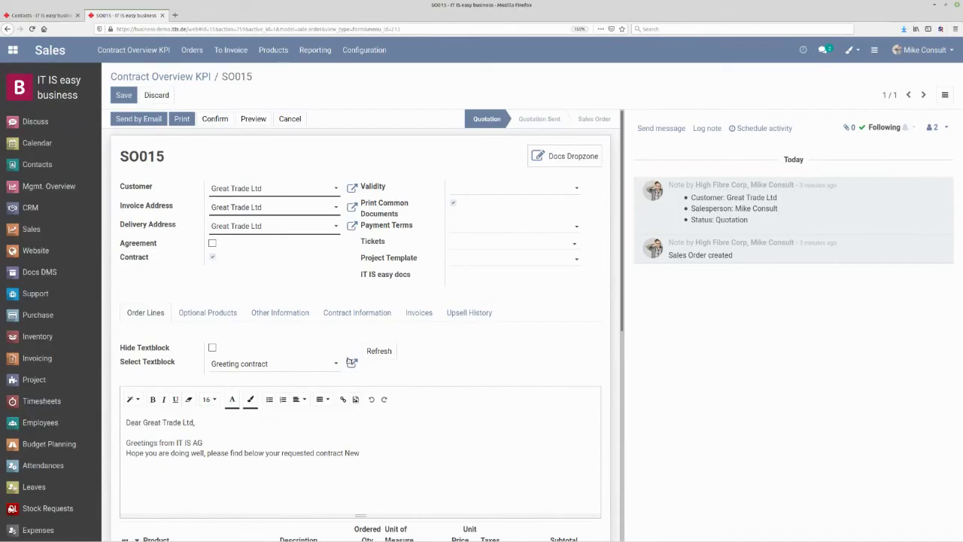
click(351, 364)
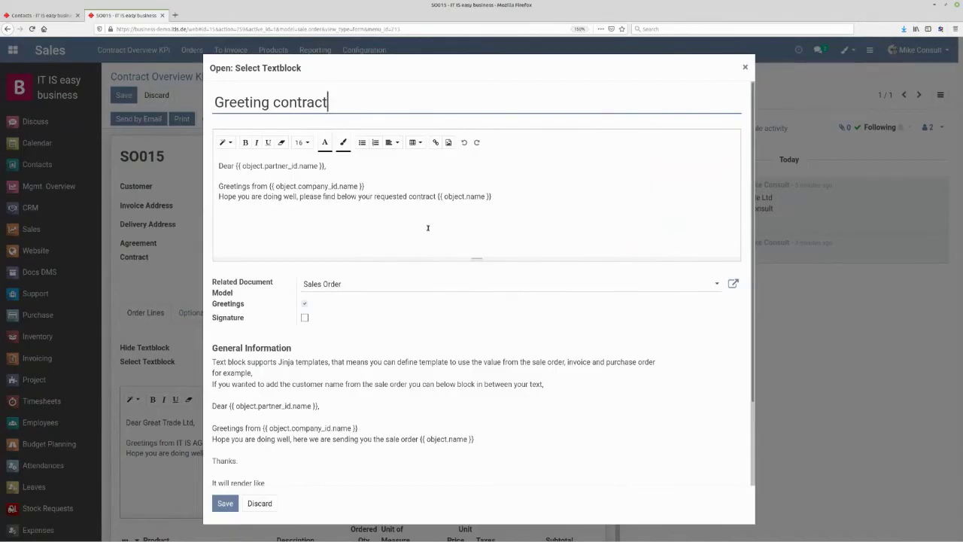
click(226, 503)
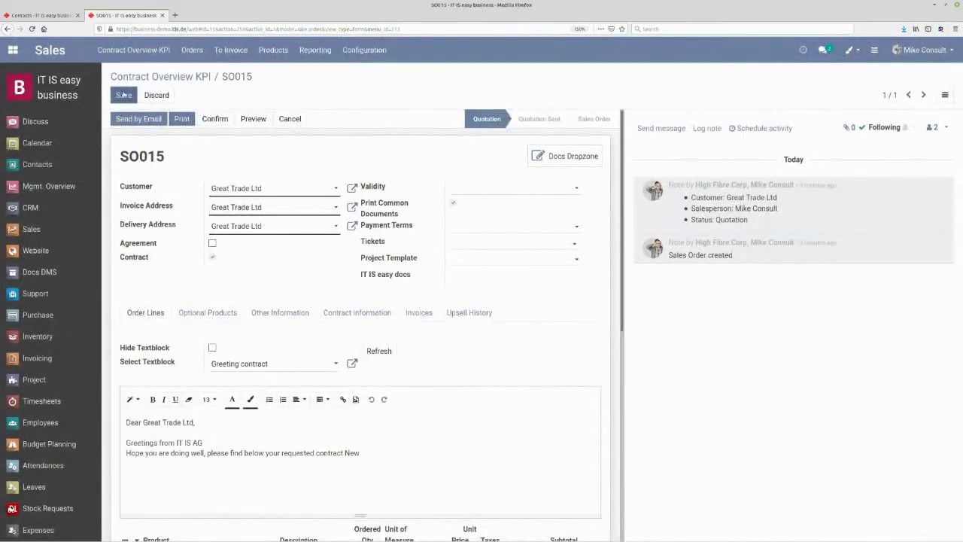
click(124, 95)
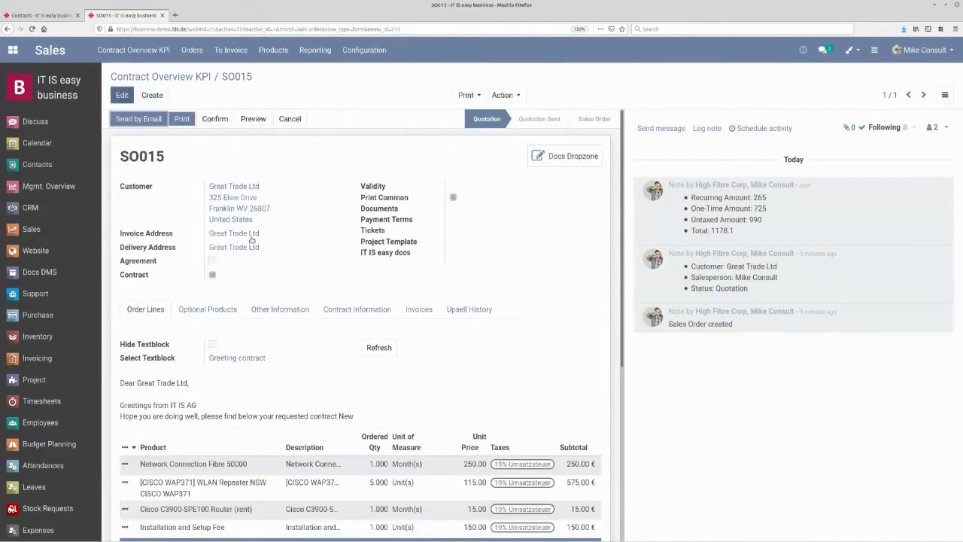
- Reapply the 'Greeting contract' textblock so the greeting references SO015, and save
key(alt+a)
click(258, 368)
click(269, 380)
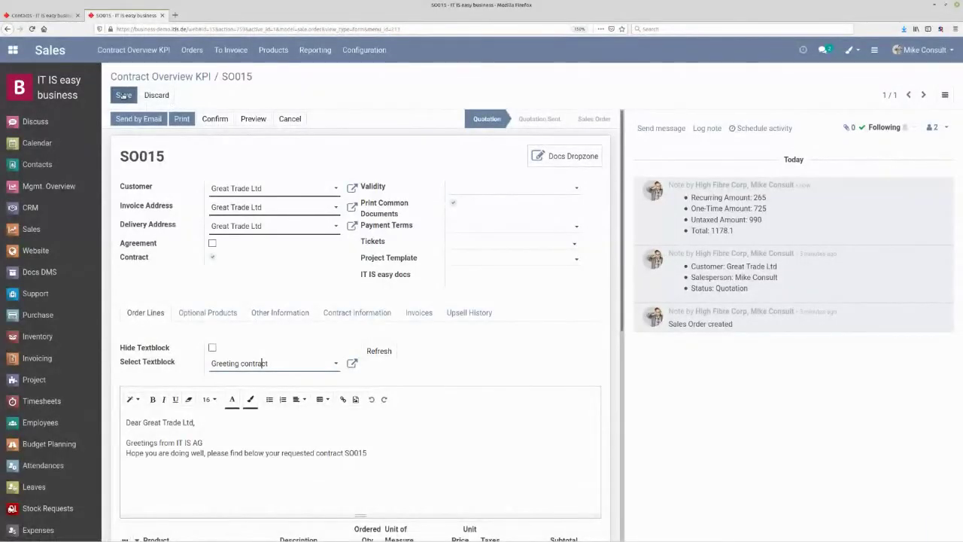
click(123, 95)
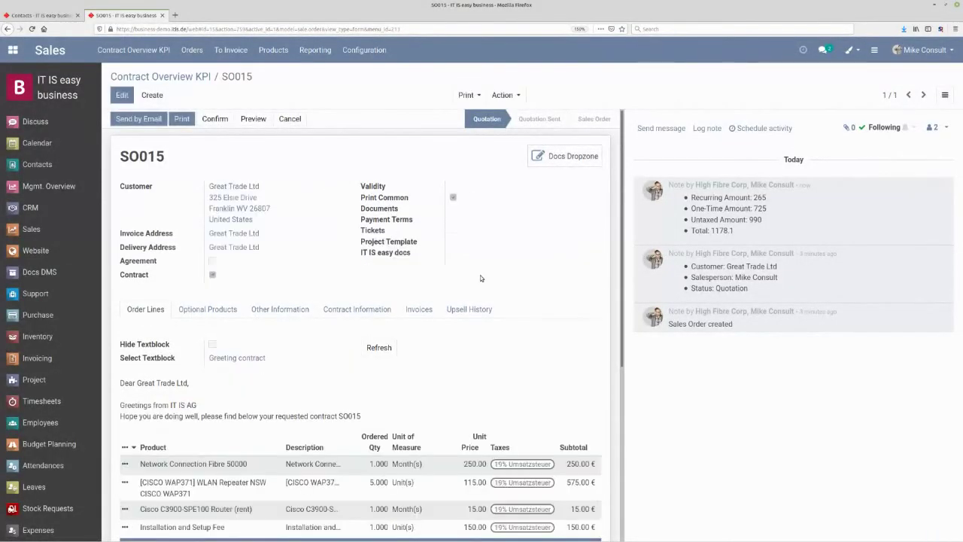
- Confirm quotation SO015 as a sales order
scroll(481, 277, down, 3)
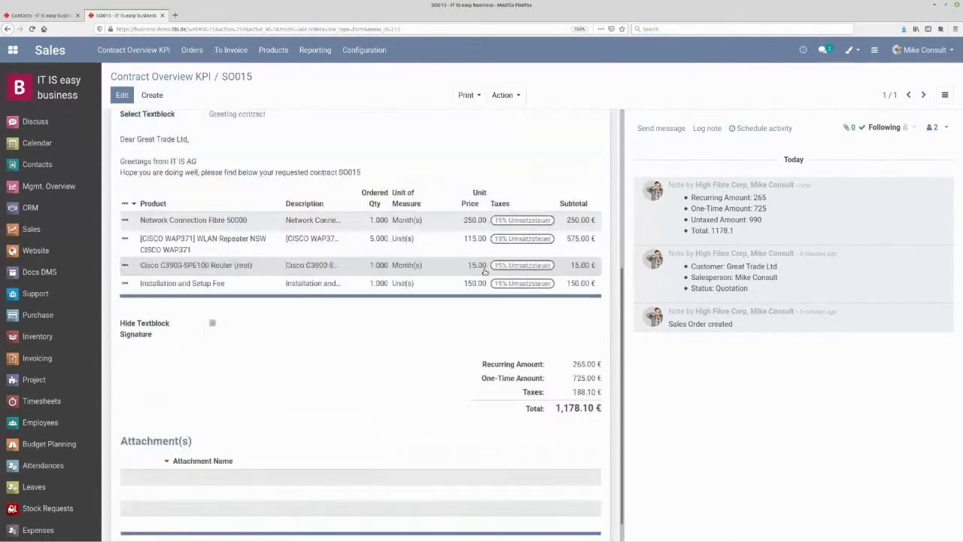
scroll(484, 272, up, 2)
scroll(484, 272, up, 1)
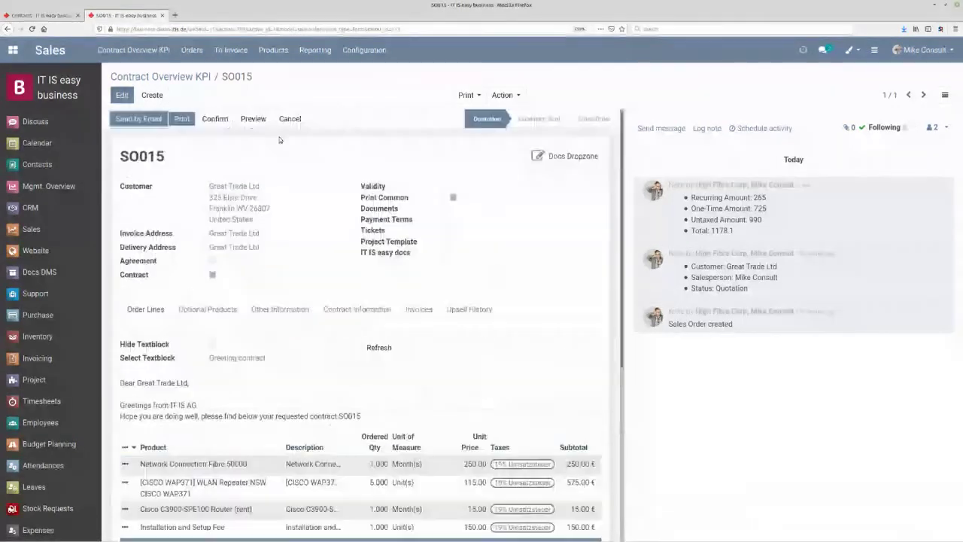
click(214, 119)
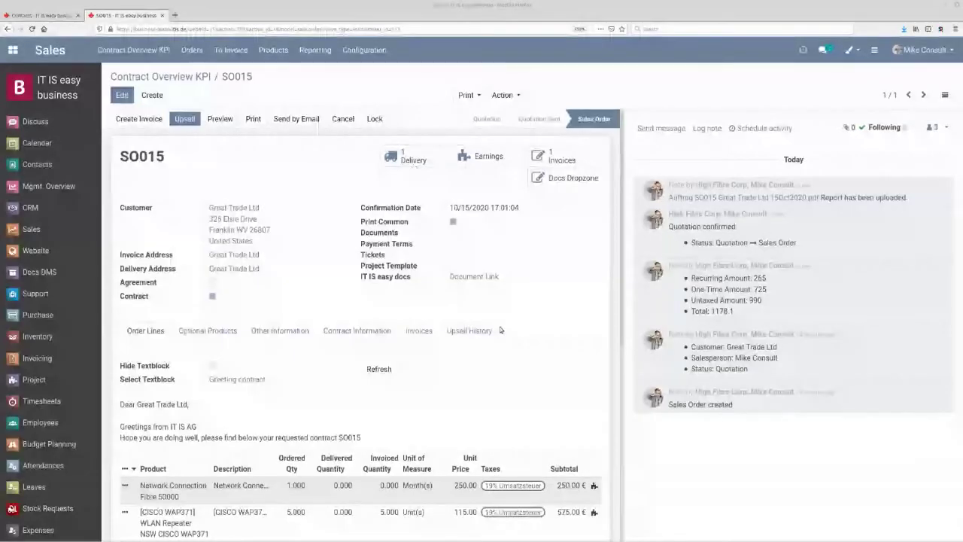
- Open SO015's Draft invoice of 1,178.10 (990.00 untaxed, 188.10 tax) from the Invoices tab
scroll(477, 339, down, 1)
scroll(477, 339, down, 3)
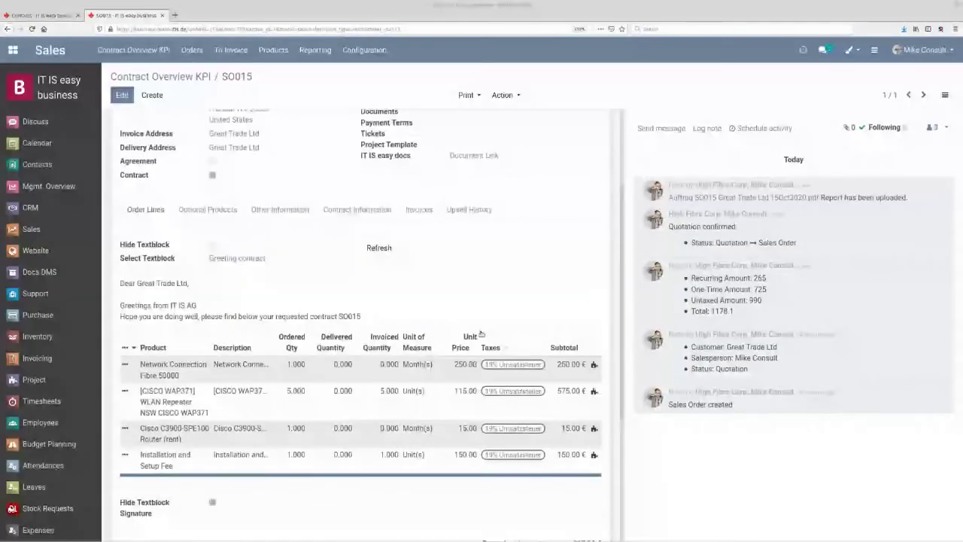
click(419, 210)
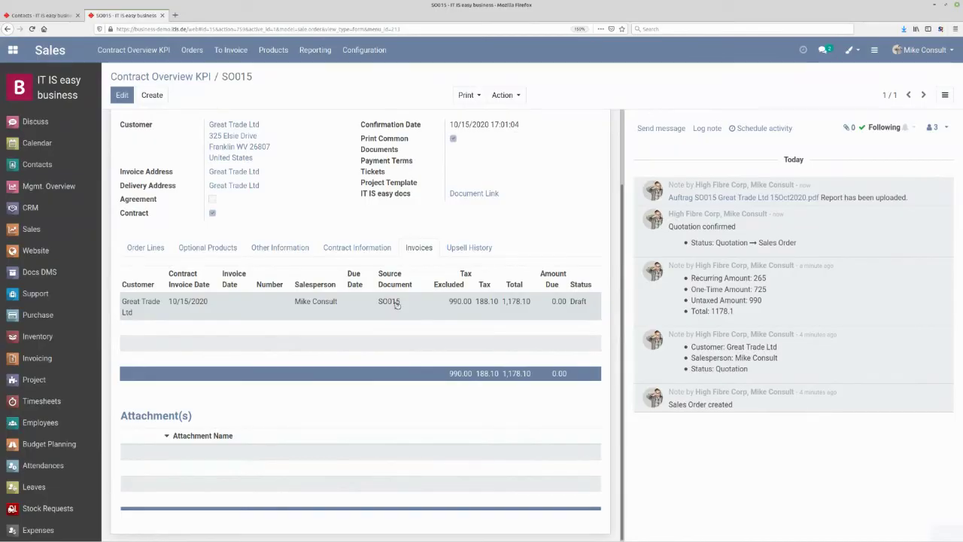
click(395, 303)
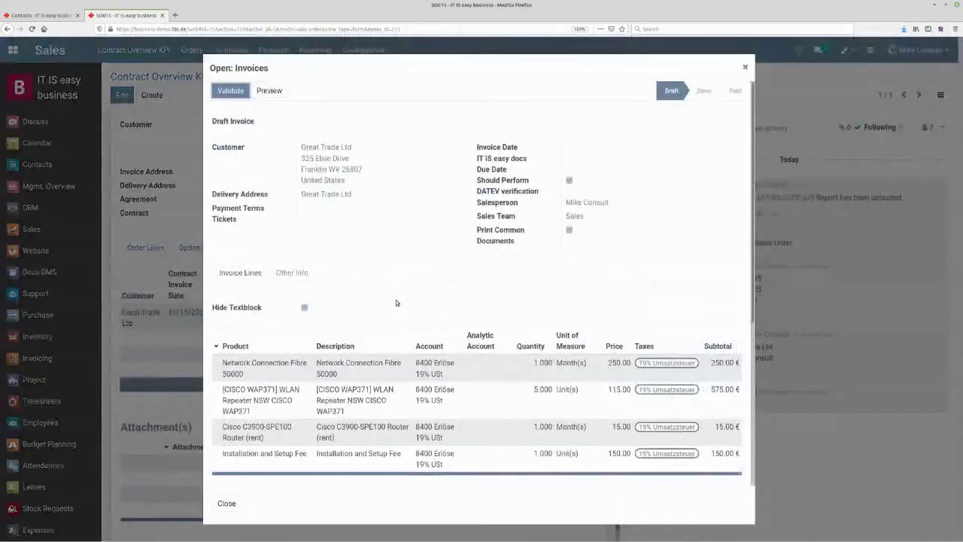
- Review the SO015 invoice, close it, and switch to the Invoicing Accounting Overview
scroll(398, 298, down, 4)
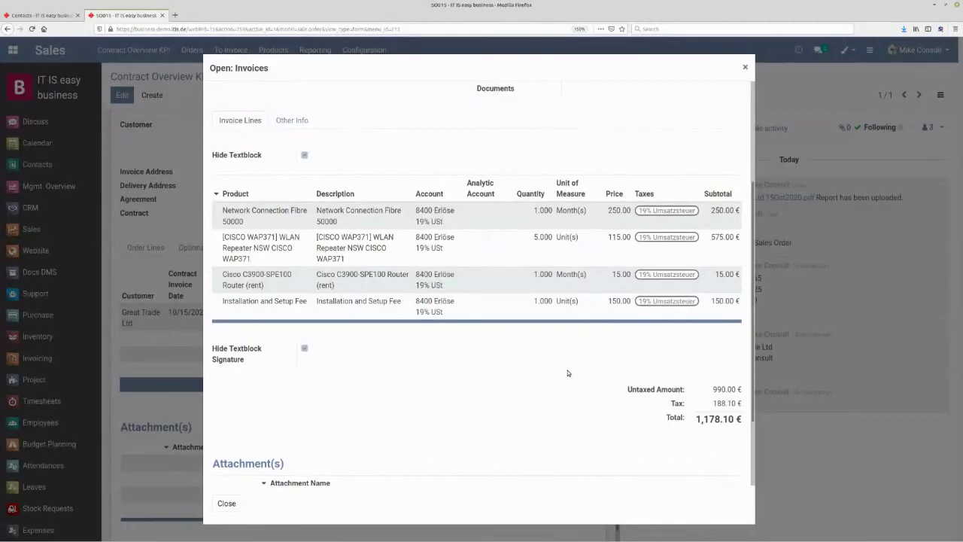
scroll(568, 372, down, 2)
scroll(567, 365, up, 4)
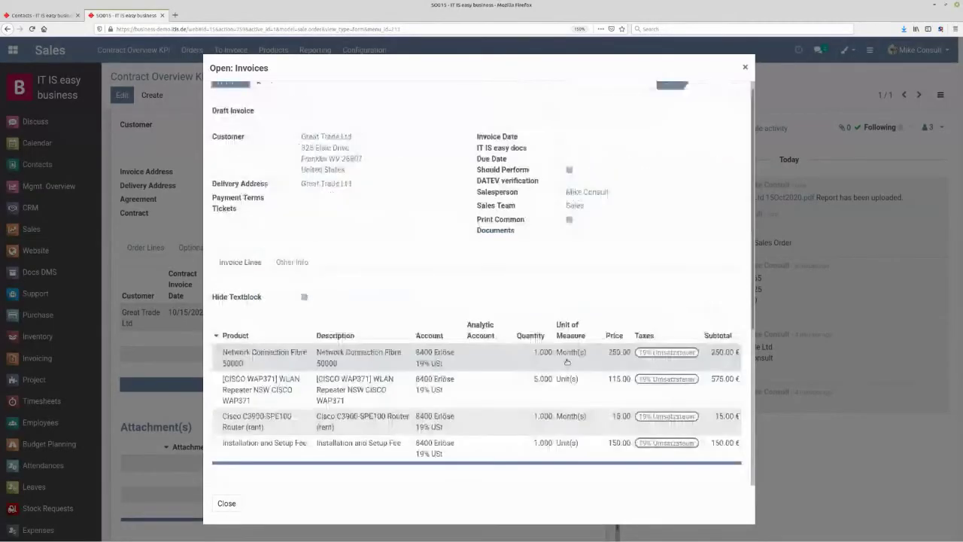
scroll(567, 362, up, 1)
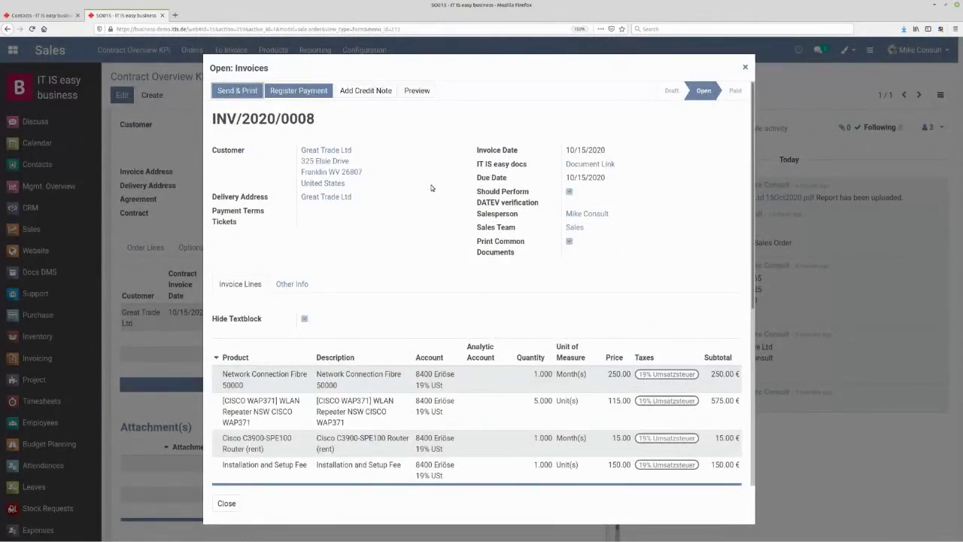
click(743, 68)
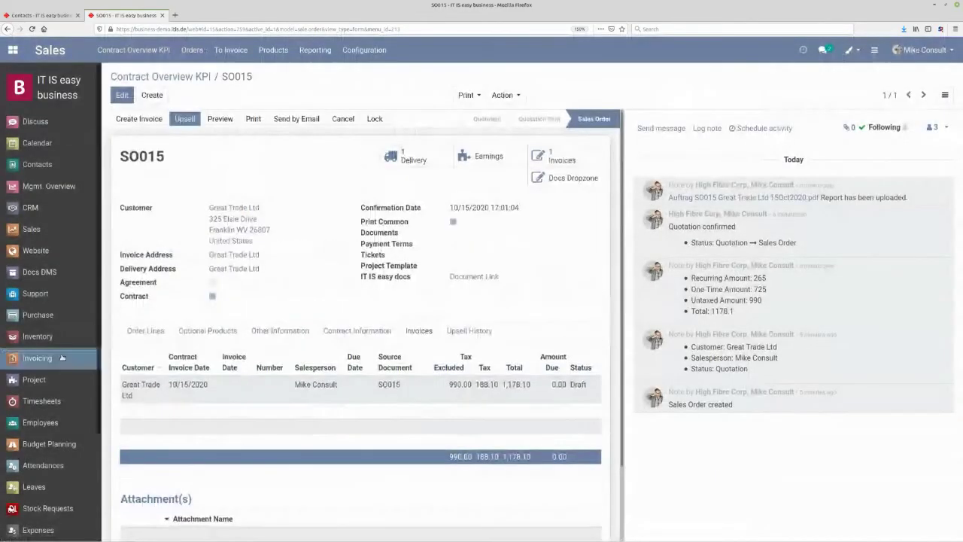
click(62, 360)
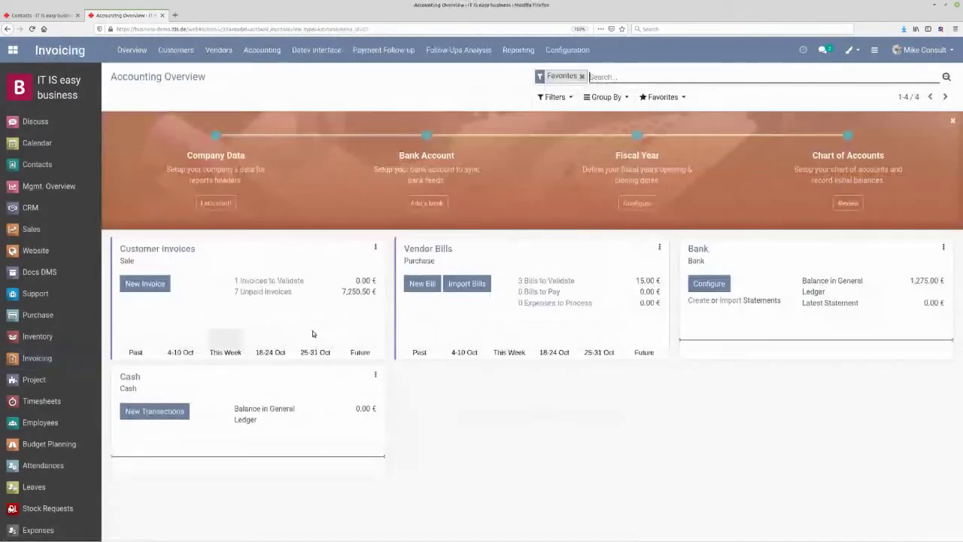
- List the 7 unpaid customer invoices (7,250.50 €) and browse the Datev, Follow-up, Reporting and Configuration menus
click(241, 292)
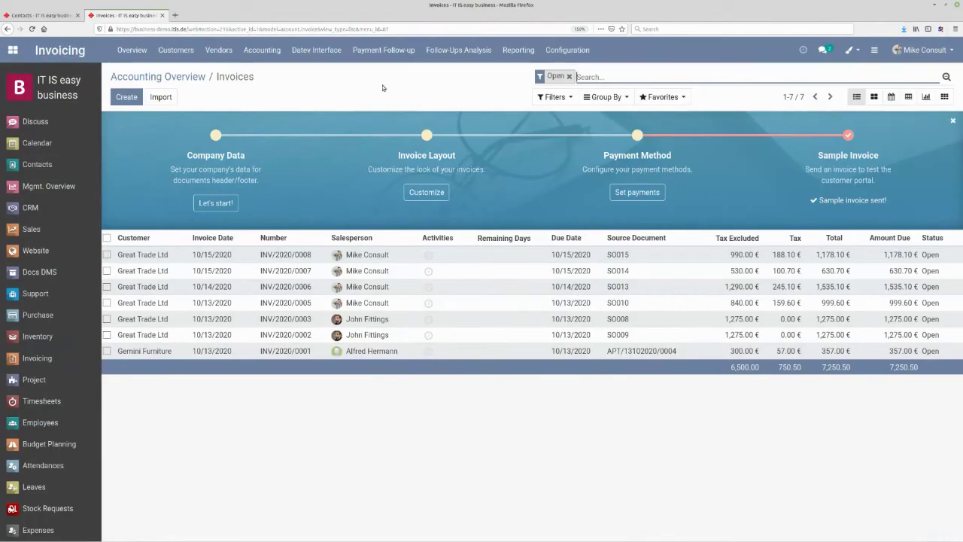
click(328, 55)
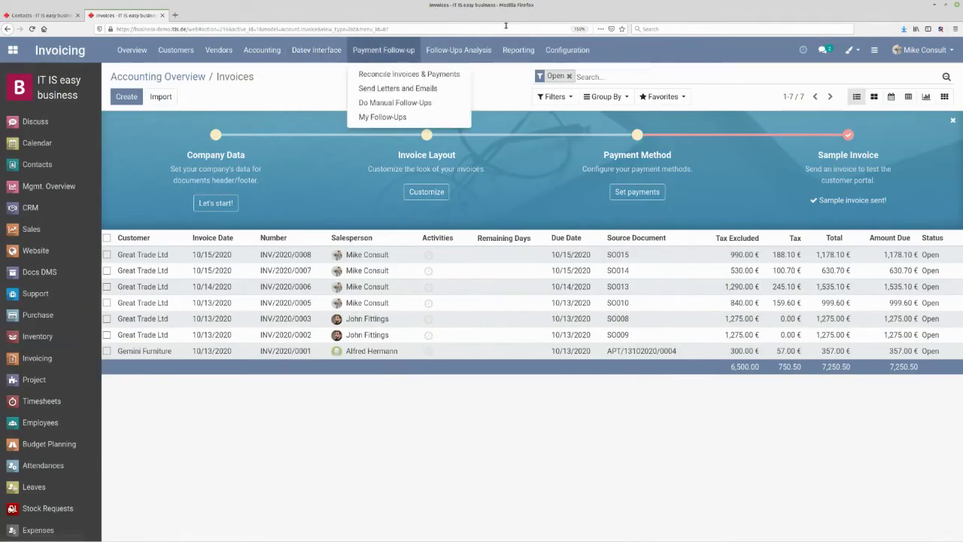
mouse_move(387, 59)
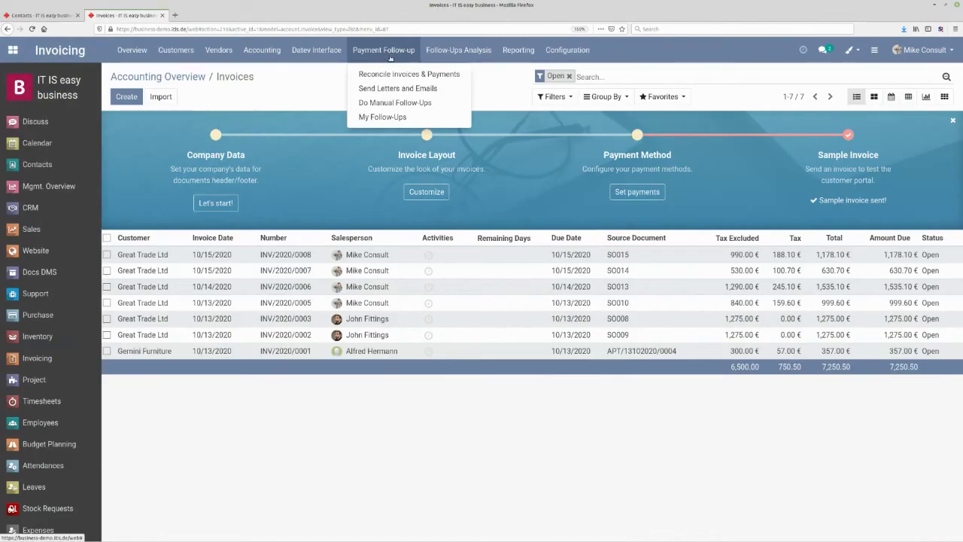
mouse_move(509, 50)
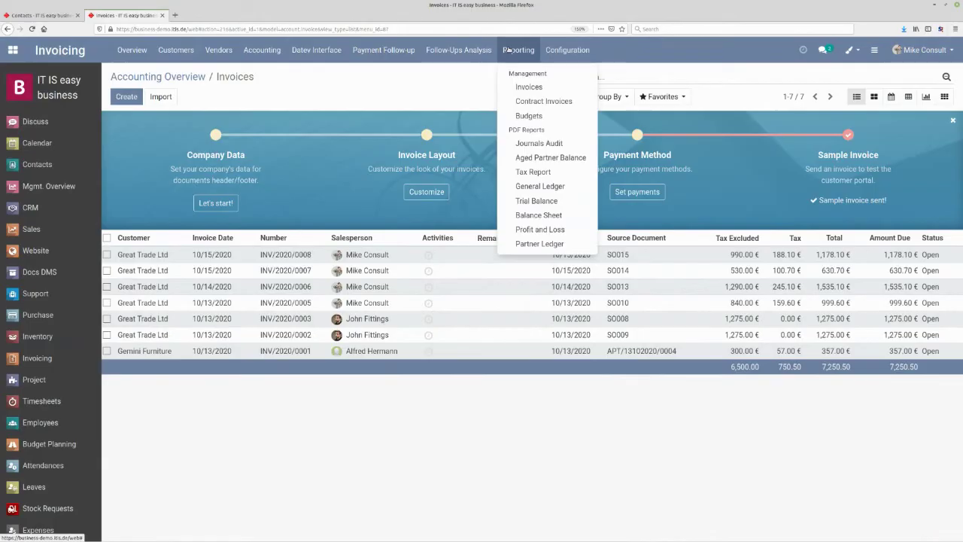
mouse_move(567, 50)
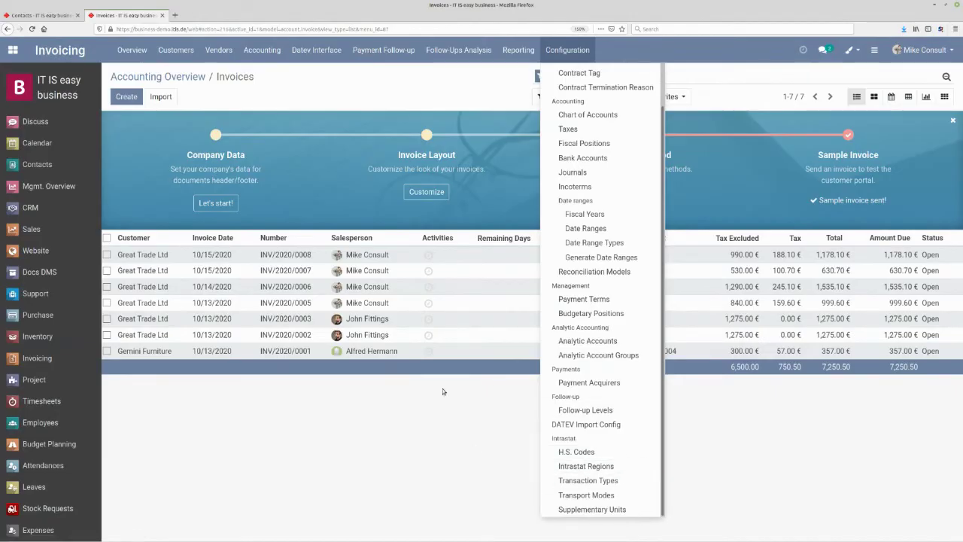
click(426, 90)
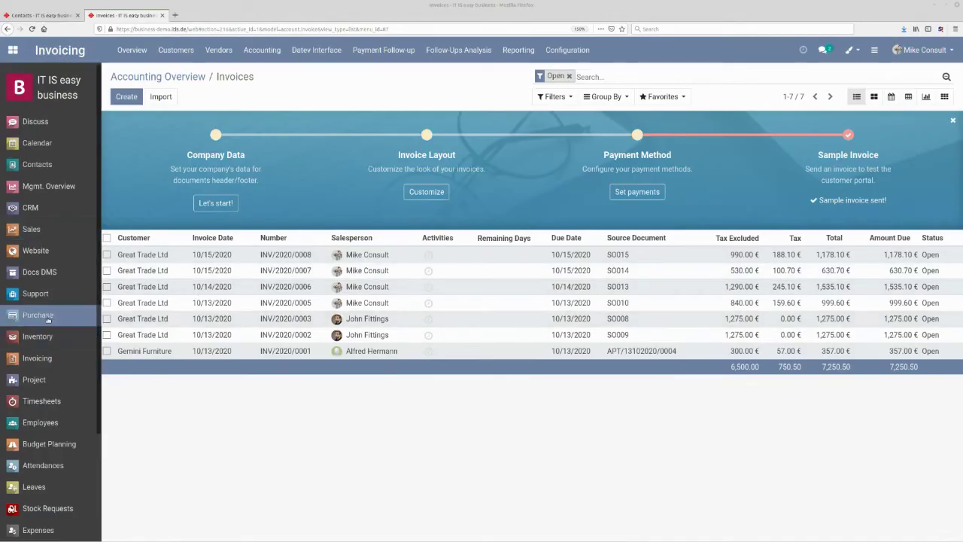
- Open draft Cisco Systems contract PO00016, review its contract terms, and confirm it as a purchase order
click(47, 319)
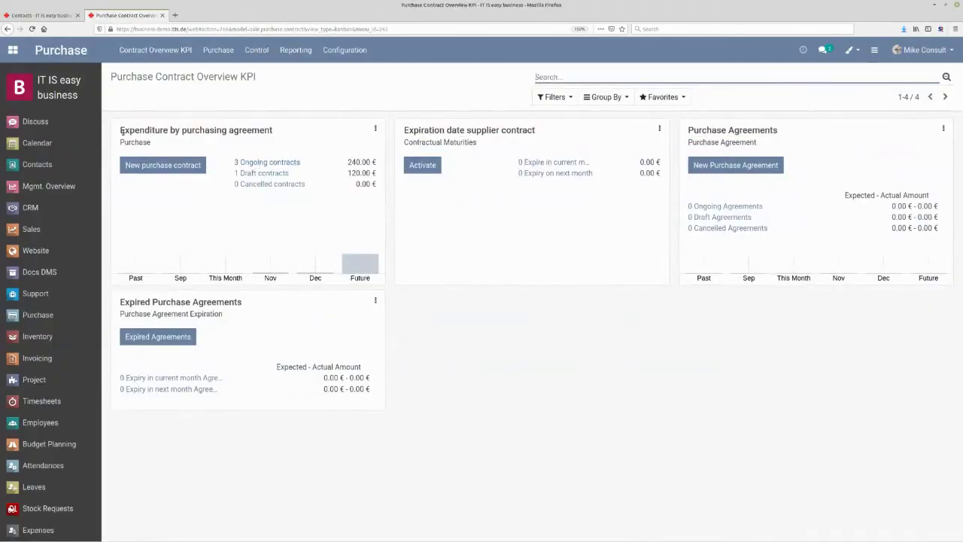
click(252, 177)
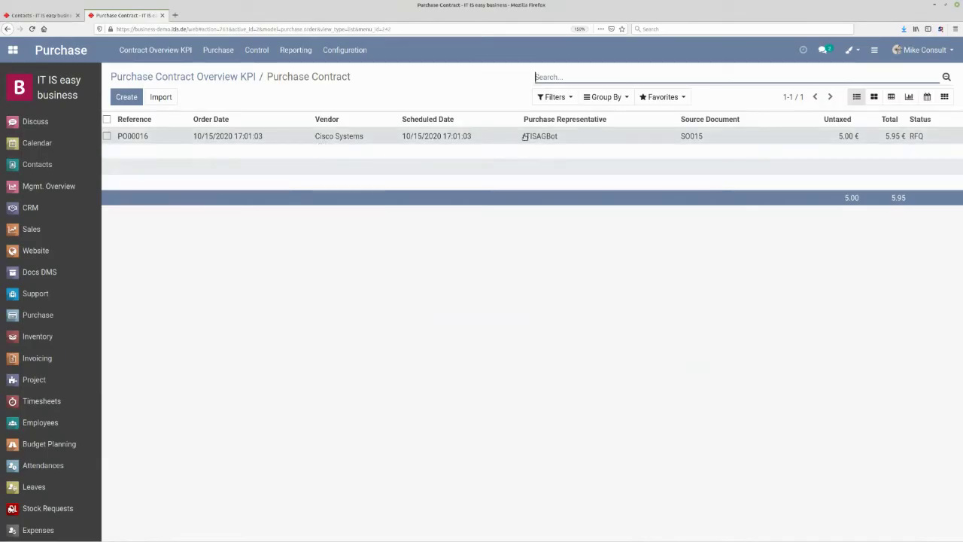
click(341, 137)
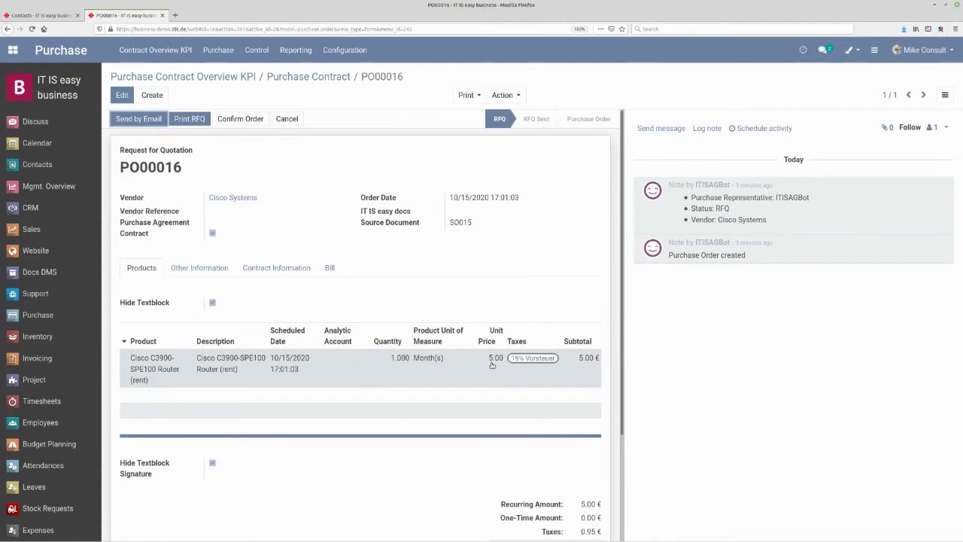
click(283, 269)
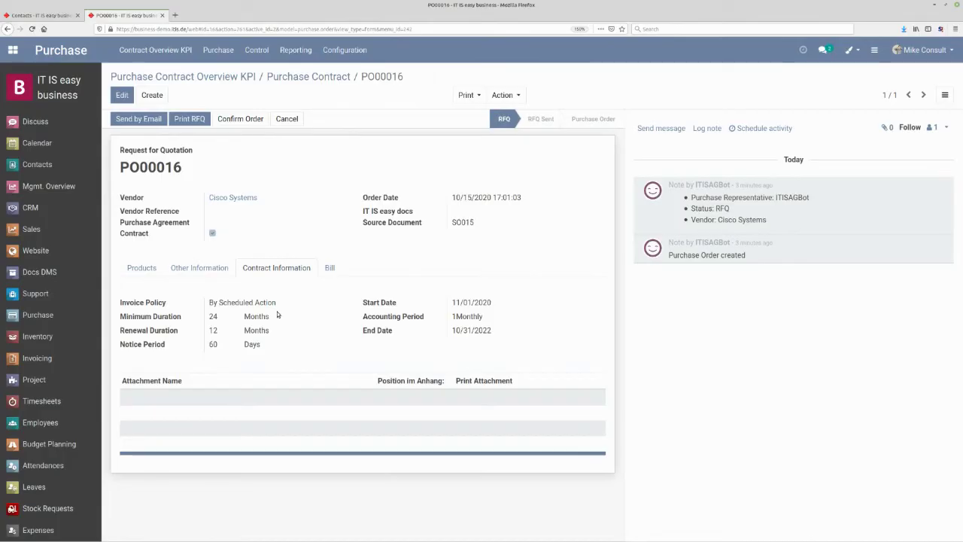
click(132, 270)
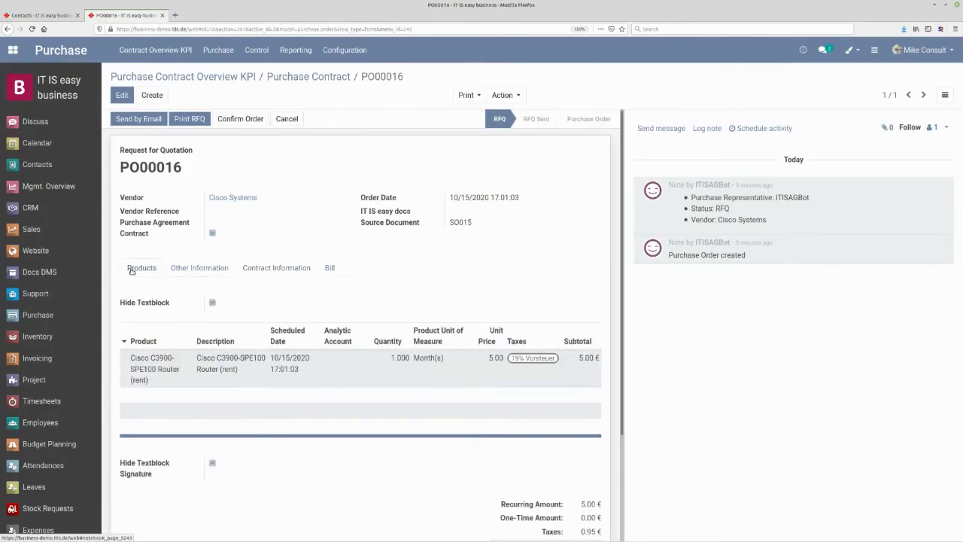
click(241, 120)
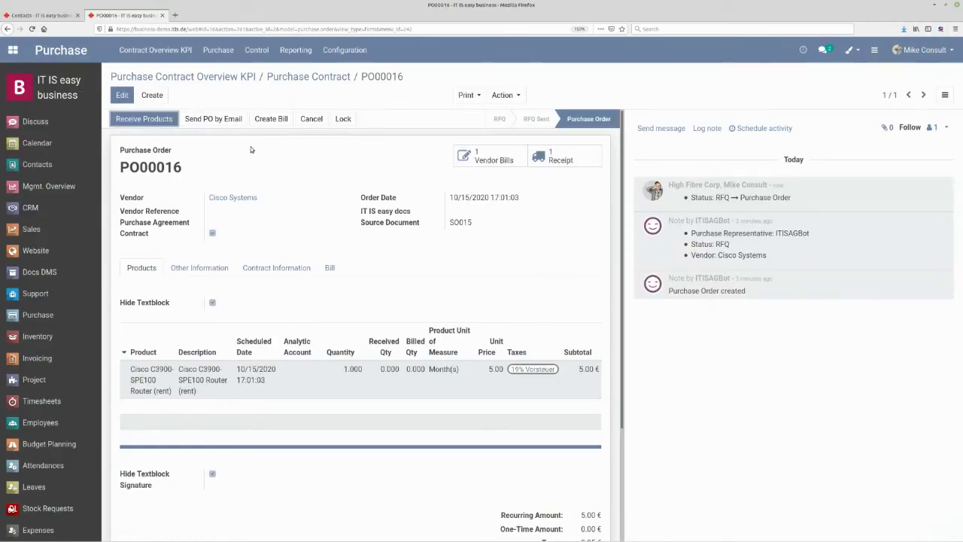
- Open ongoing sales contract SO015 from the Sales app
click(70, 232)
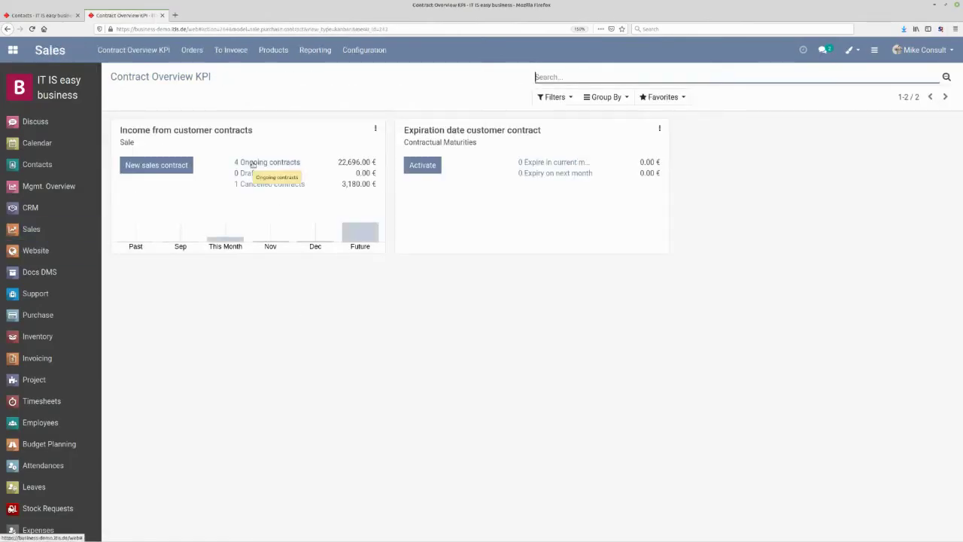
click(276, 163)
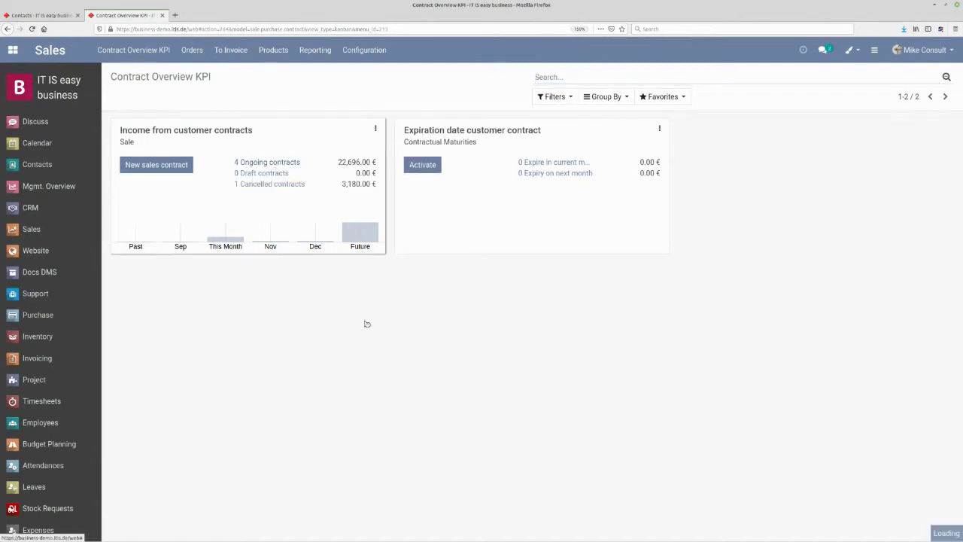
click(329, 143)
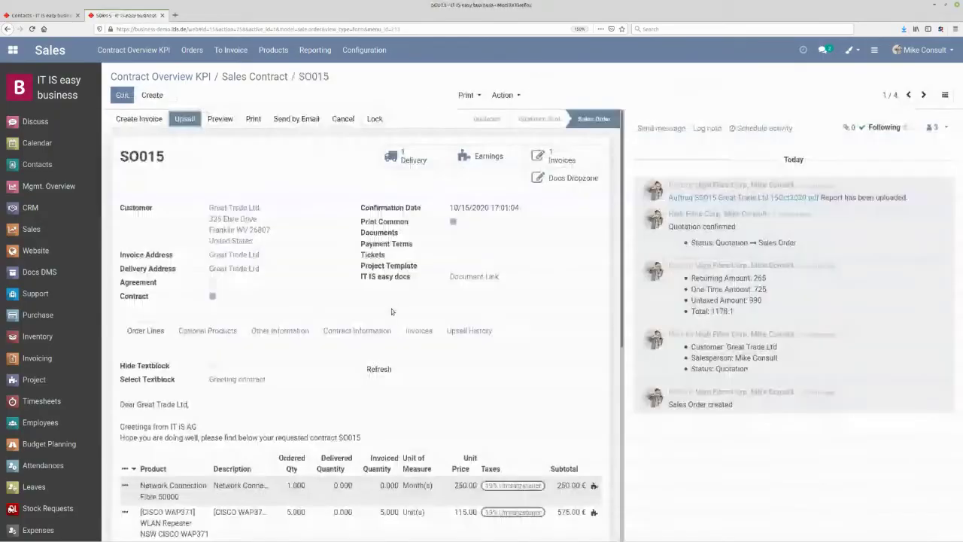
scroll(309, 314, down, 3)
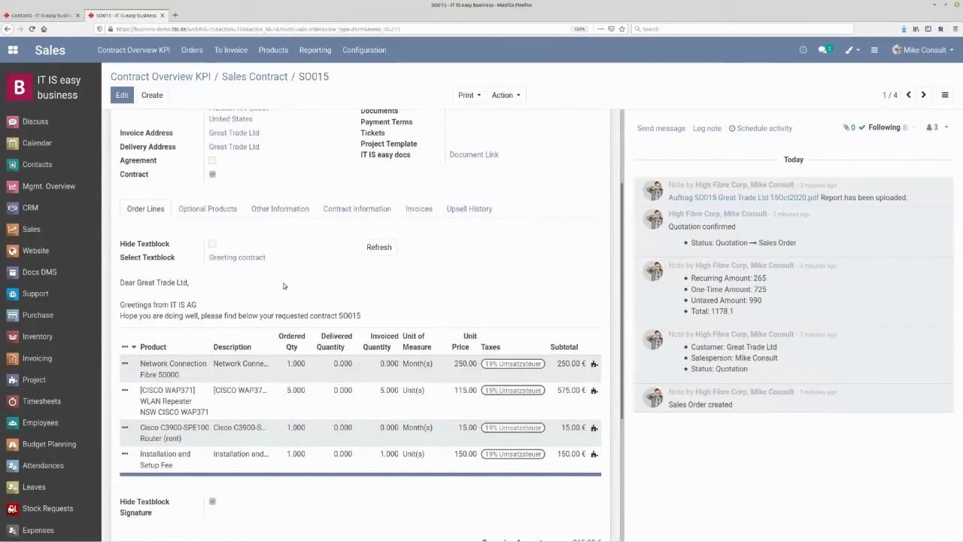
scroll(284, 283, up, 2)
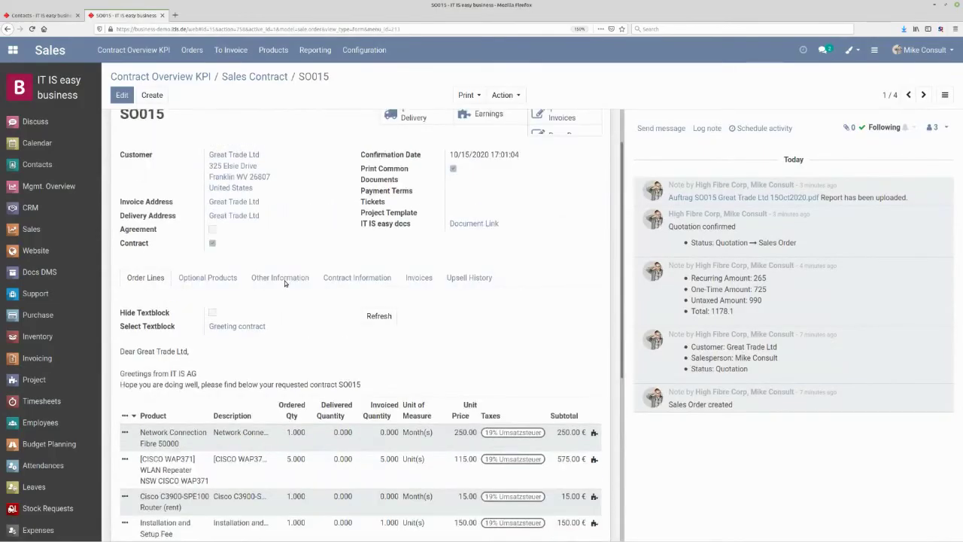
scroll(285, 283, up, 1)
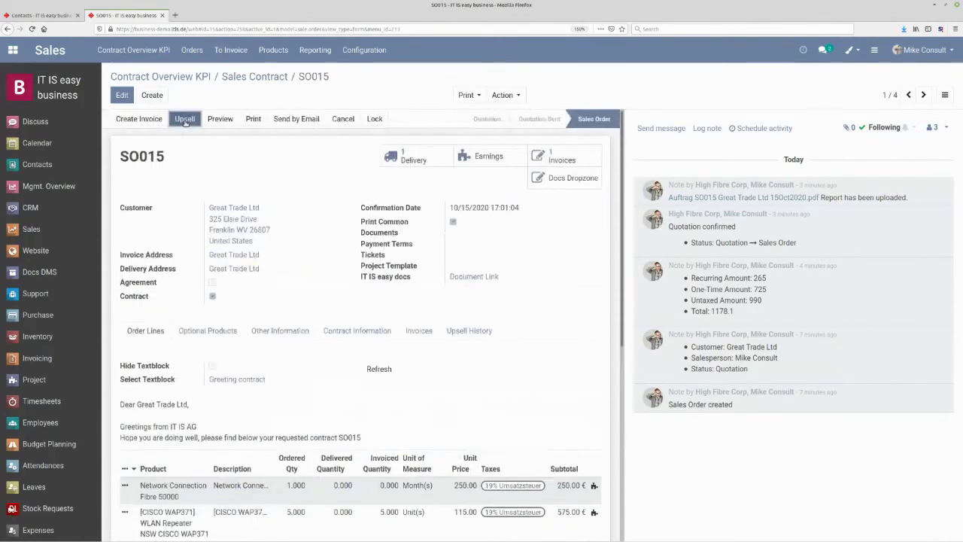
- Start an upsell of SO015 with the date 11/01/2020
click(185, 120)
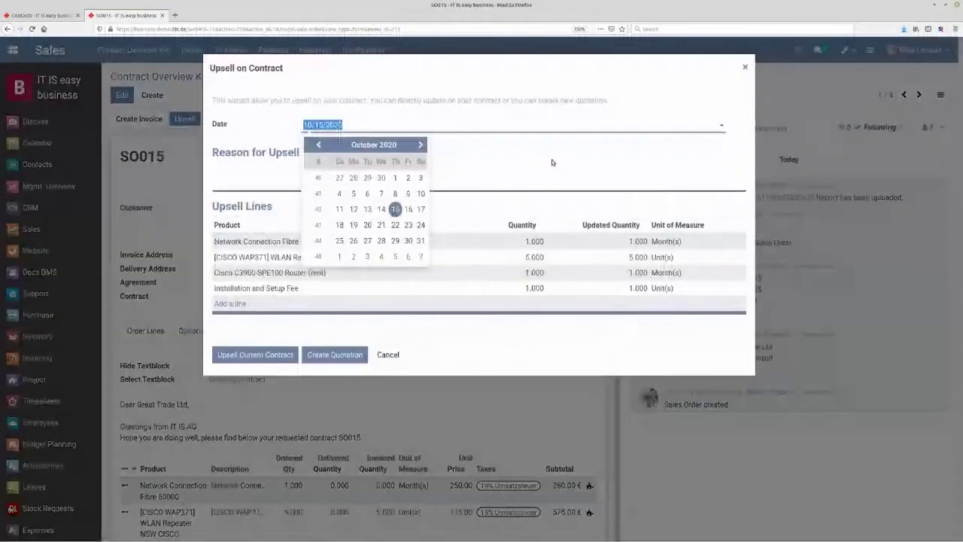
click(550, 159)
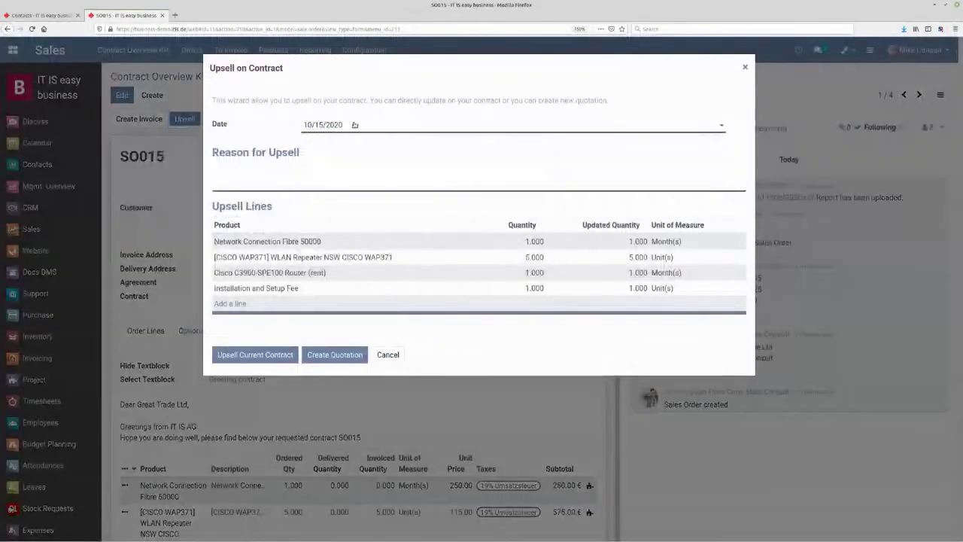
click(354, 125)
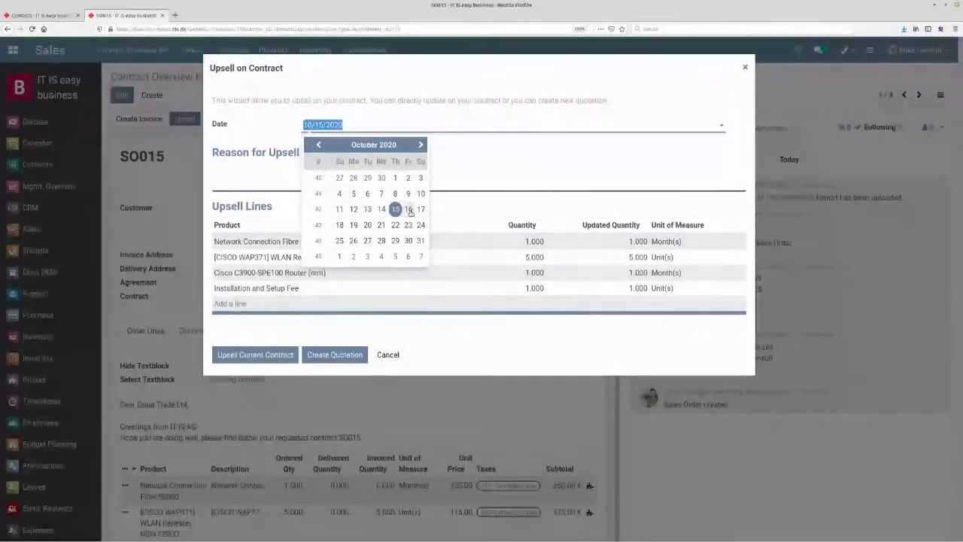
click(339, 257)
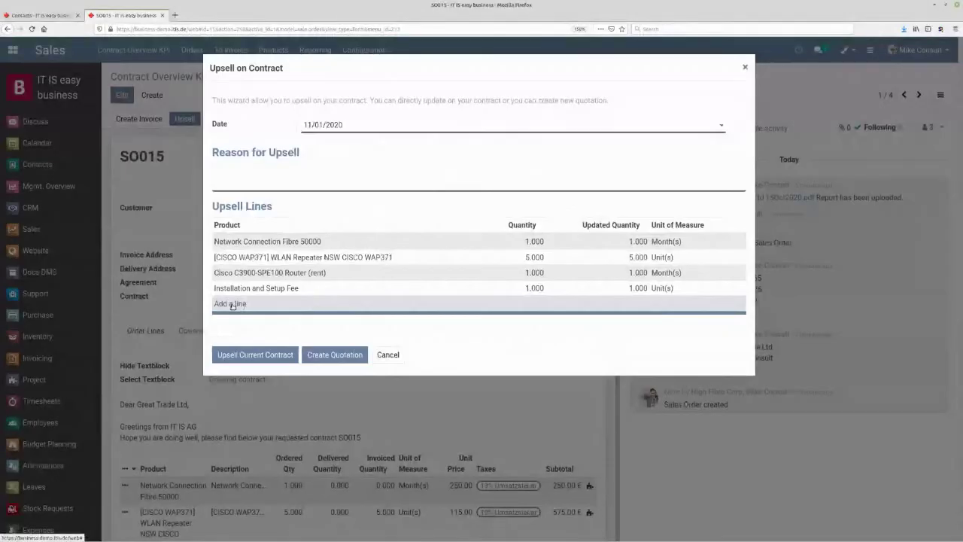
- Add 10 SIP Accounts, give the reason 'more accounts required', and apply the upsell to the current contract
click(232, 304)
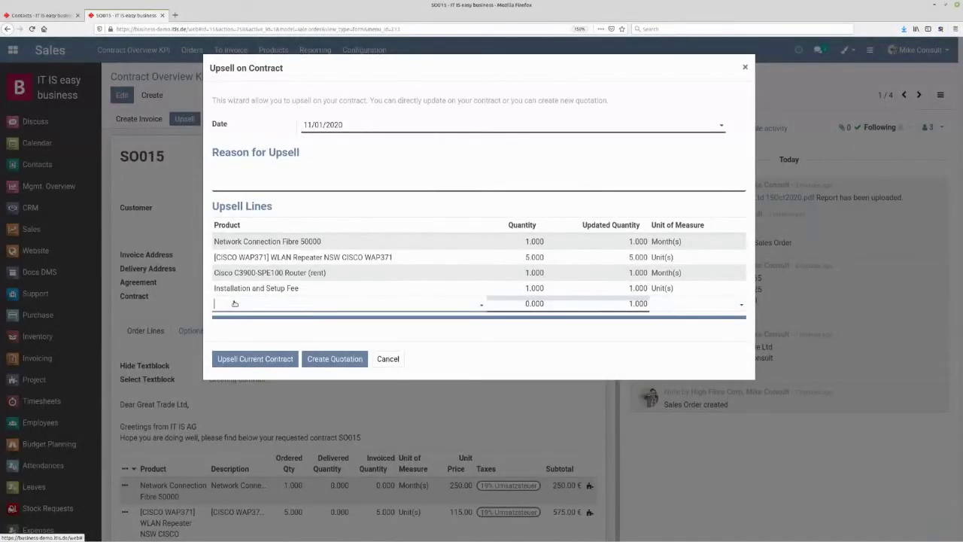
text(sip)
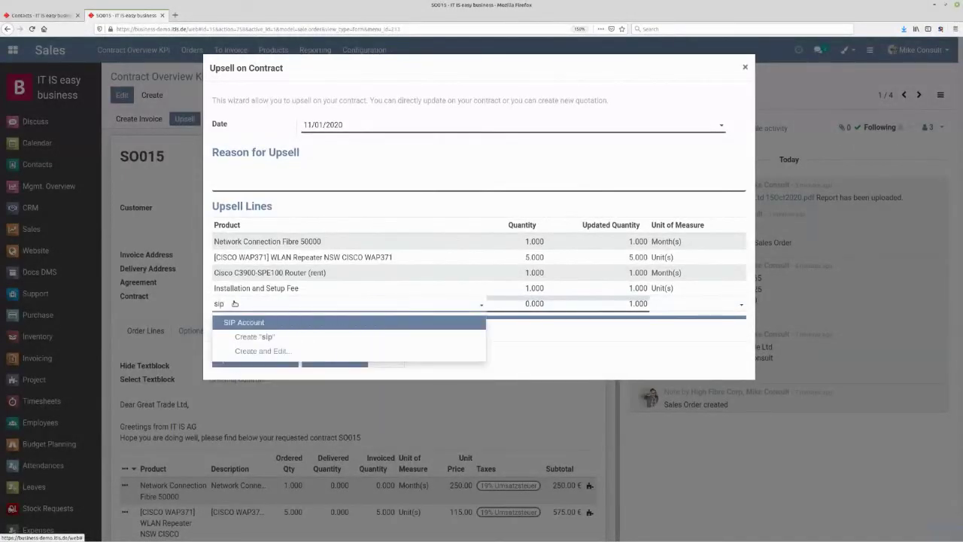
click(256, 319)
click(504, 301)
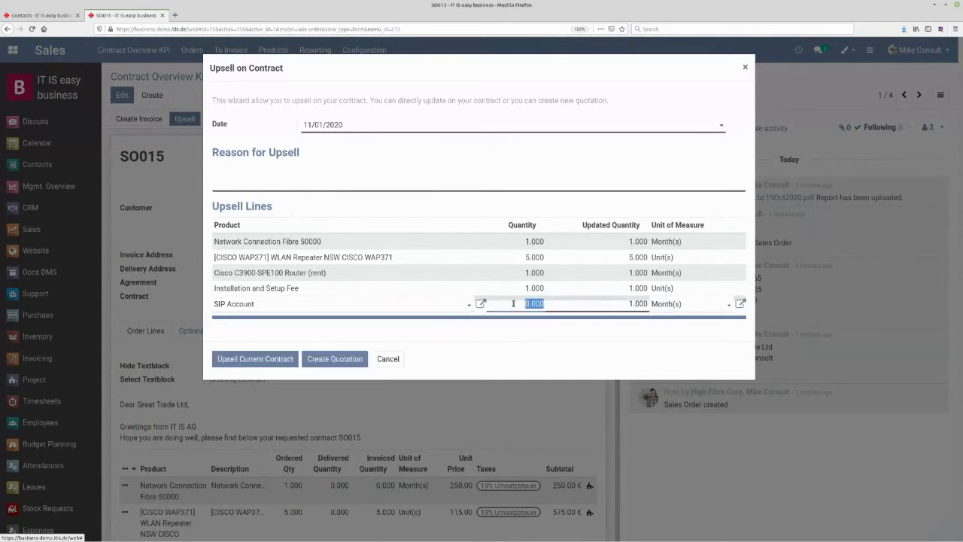
text(10)
click(307, 169)
text(more accounts required)
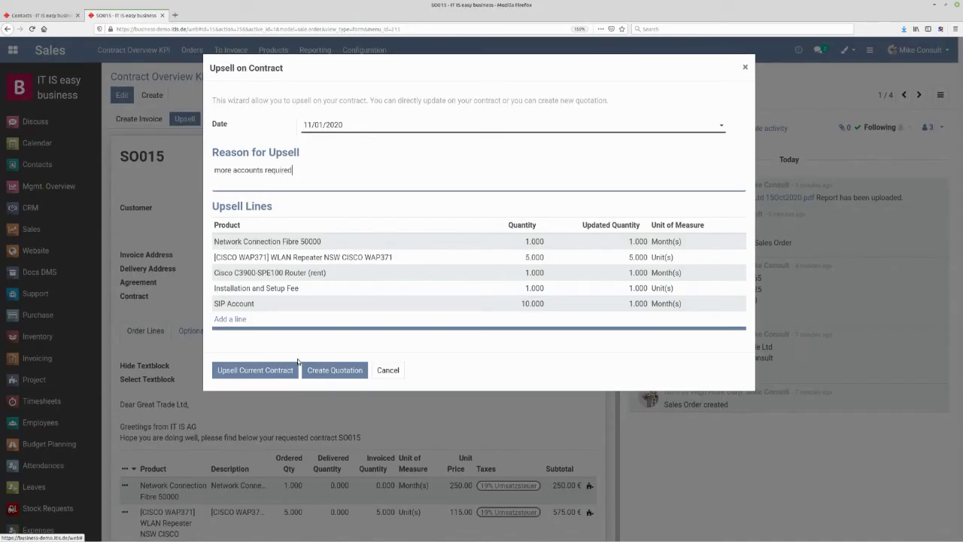
click(261, 370)
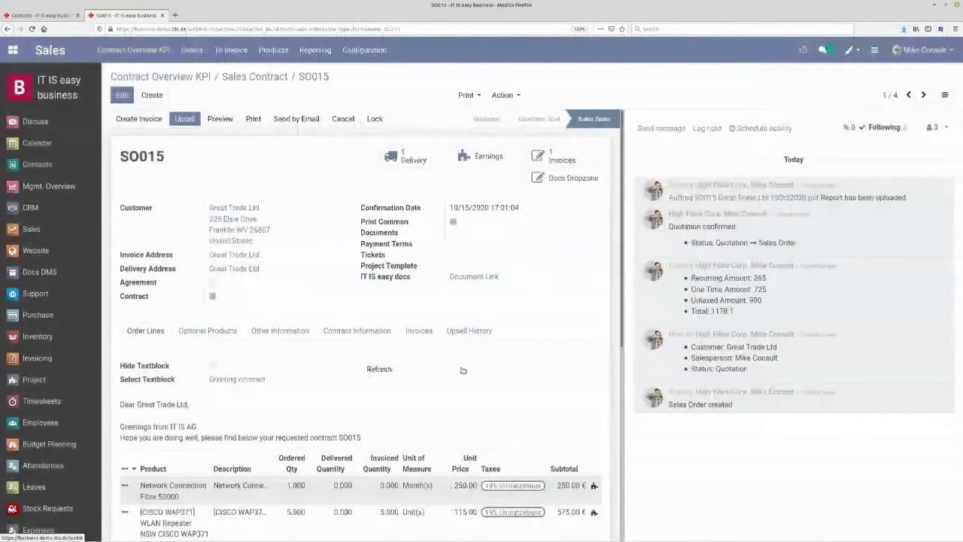
- Check the new SIP Account line at 3.50 on SO015, then view its Upsell History
scroll(457, 361, down, 5)
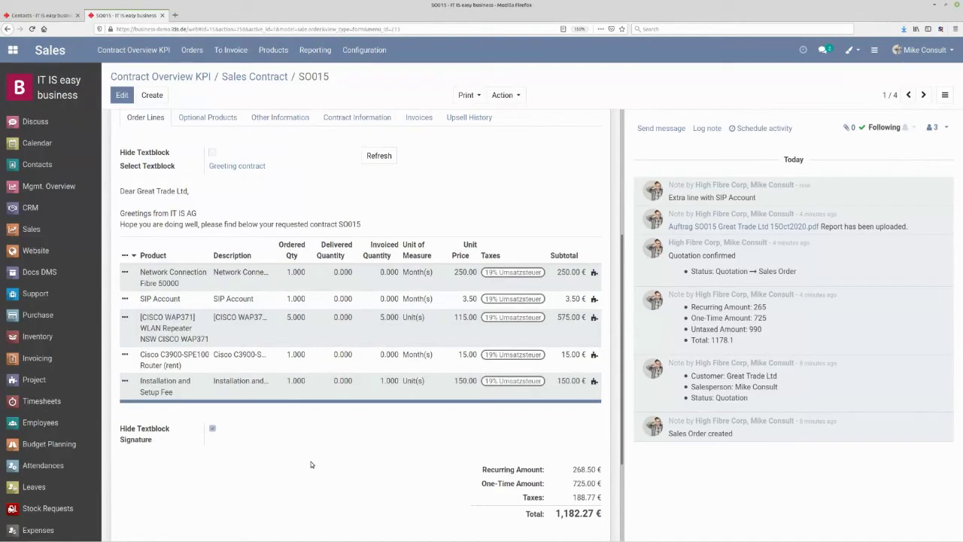
scroll(312, 462, up, 1)
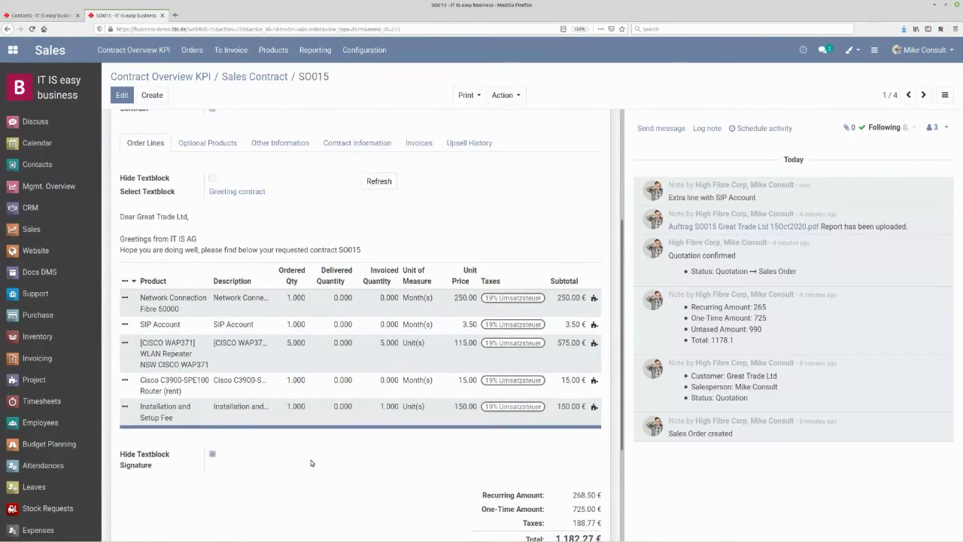
scroll(311, 462, up, 1)
scroll(311, 463, up, 1)
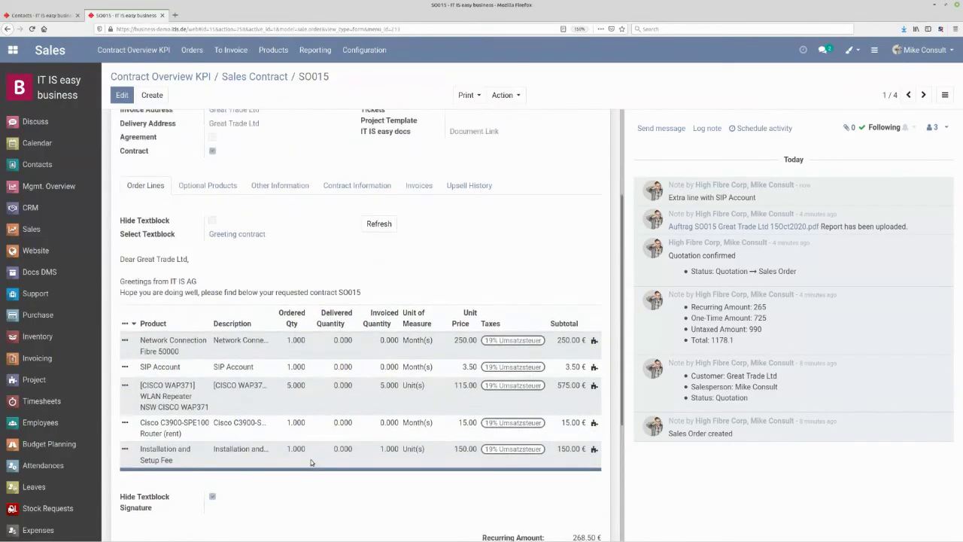
scroll(312, 463, up, 1)
click(469, 208)
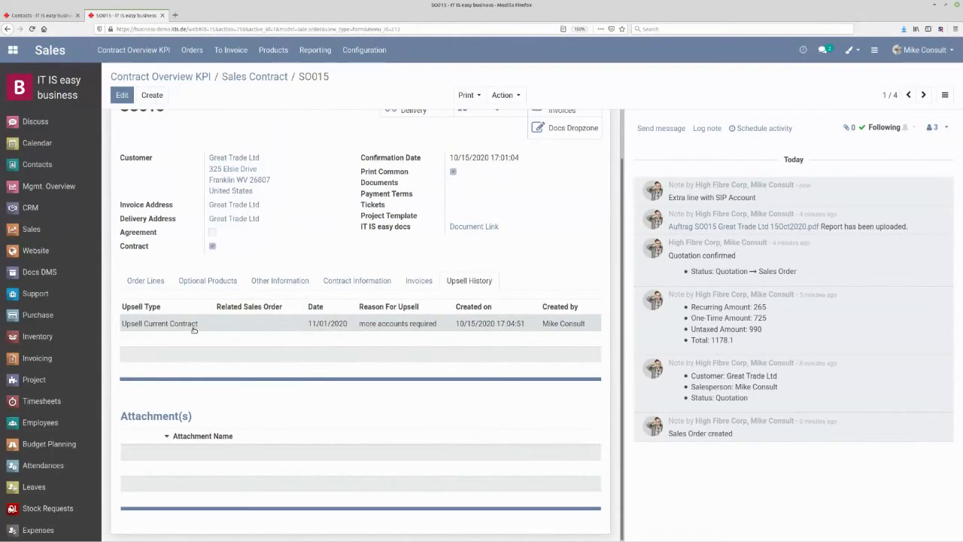
- Return to SO015's Order Lines tab and scroll through the lines back to the top
scroll(193, 331, up, 2)
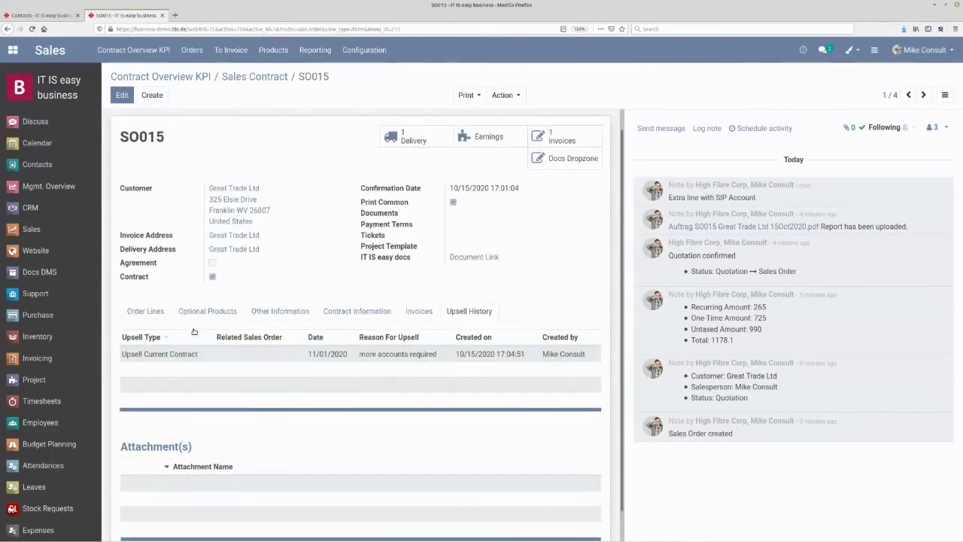
click(140, 312)
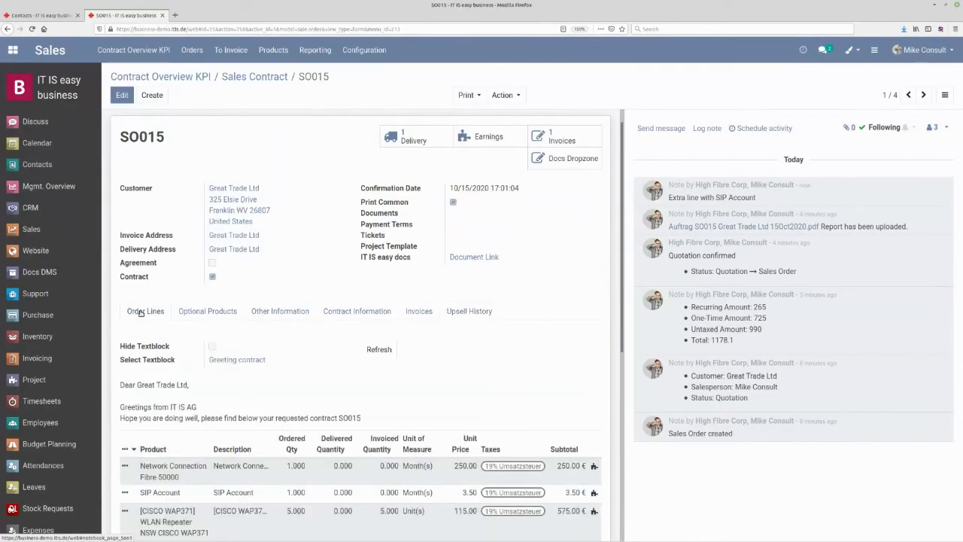
scroll(541, 446, down, 1)
scroll(542, 442, down, 2)
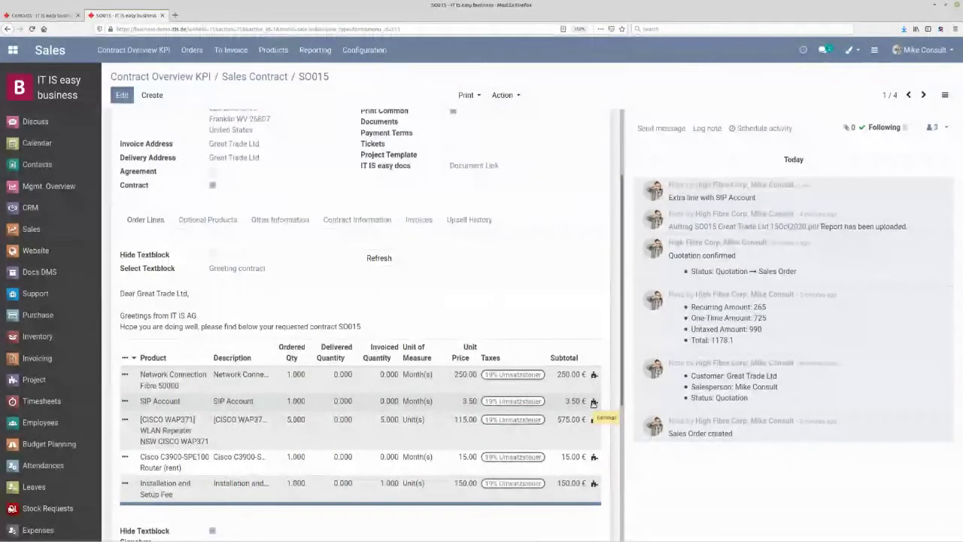
scroll(594, 404, up, 3)
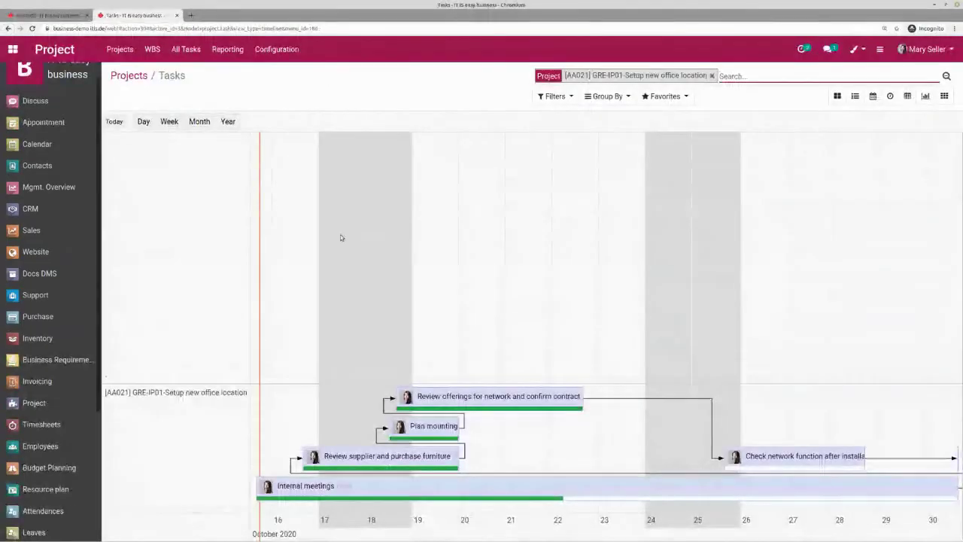
- Edit the timesheet line of the 'Review offerings for network' task, save it, and mark it done
click(128, 75)
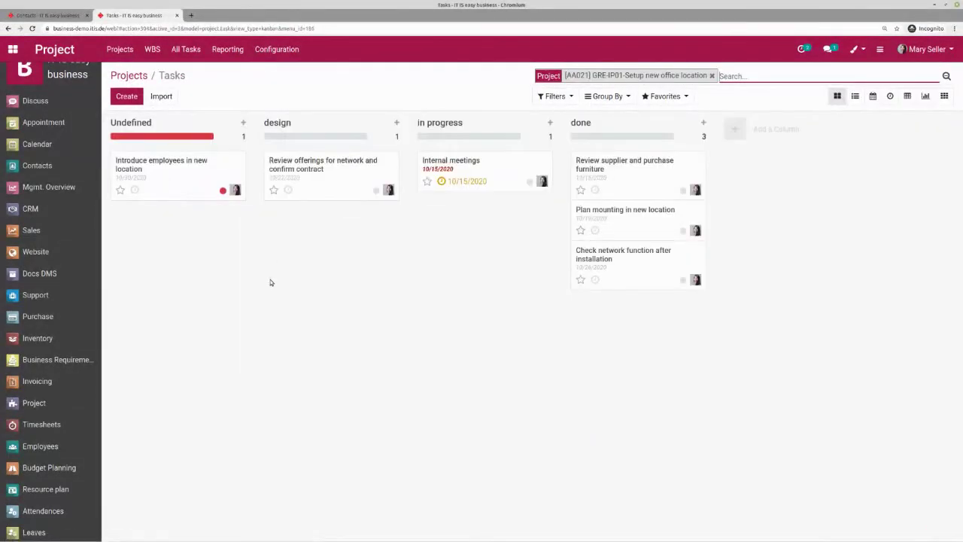
click(319, 170)
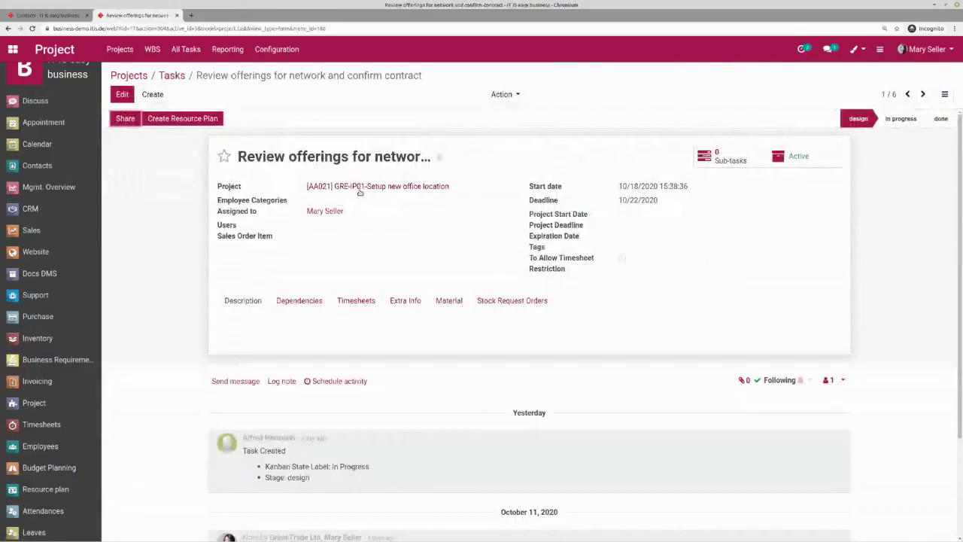
click(123, 94)
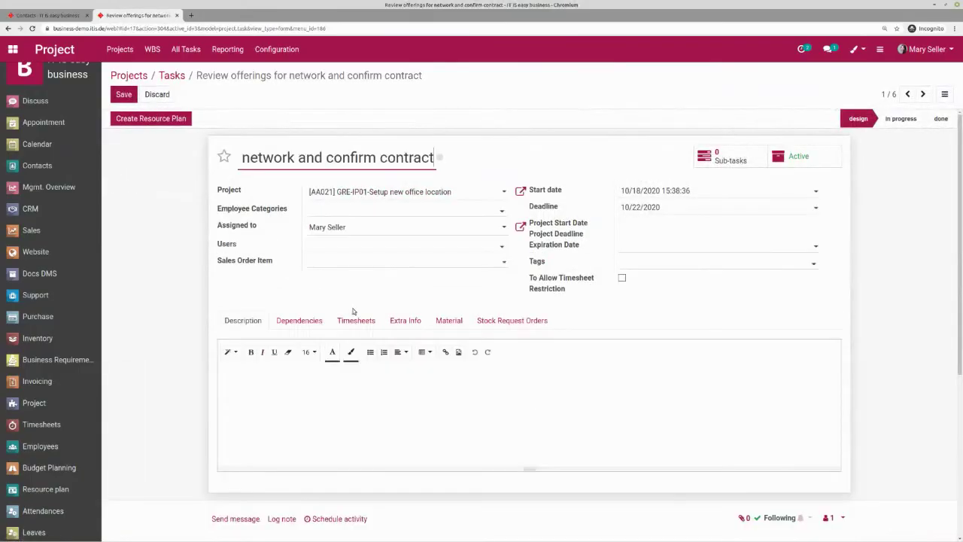
click(357, 321)
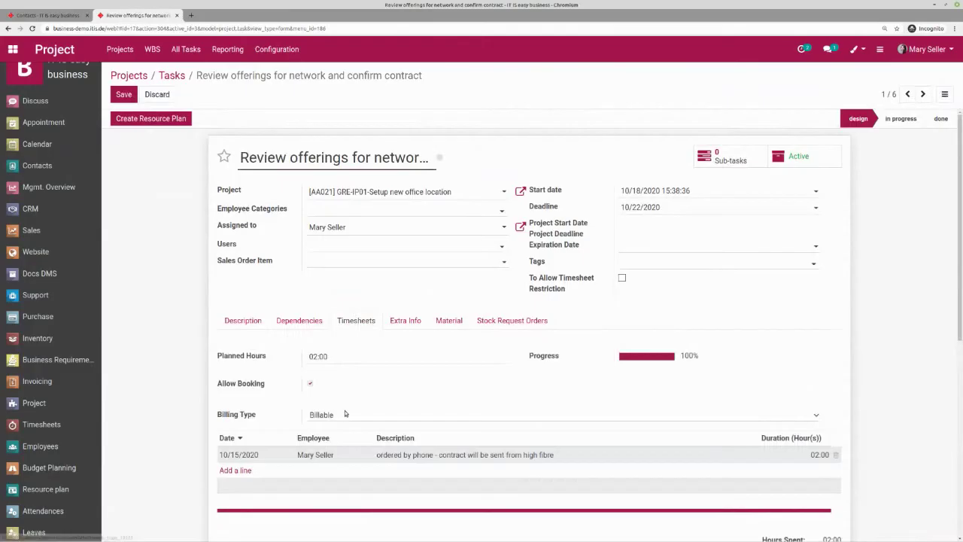
click(618, 451)
click(632, 450)
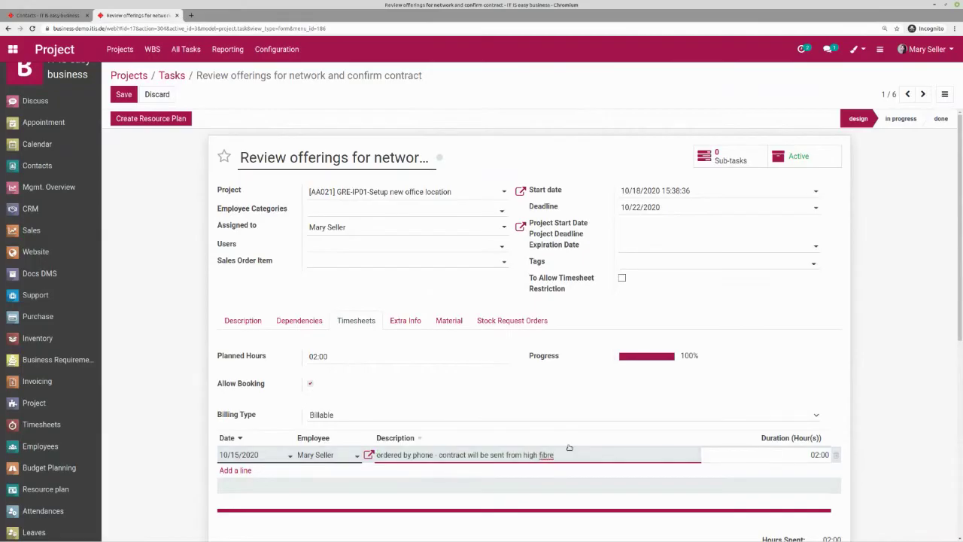
click(121, 94)
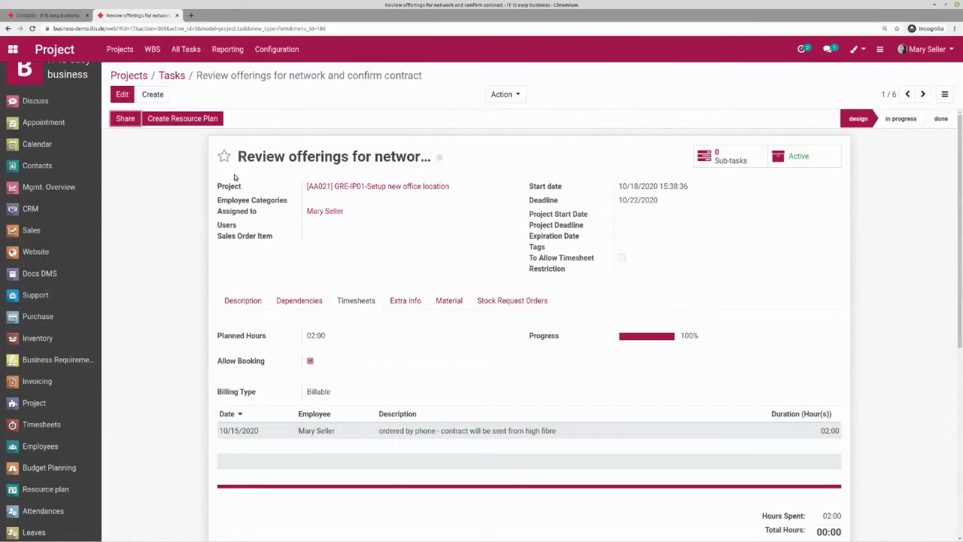
click(939, 118)
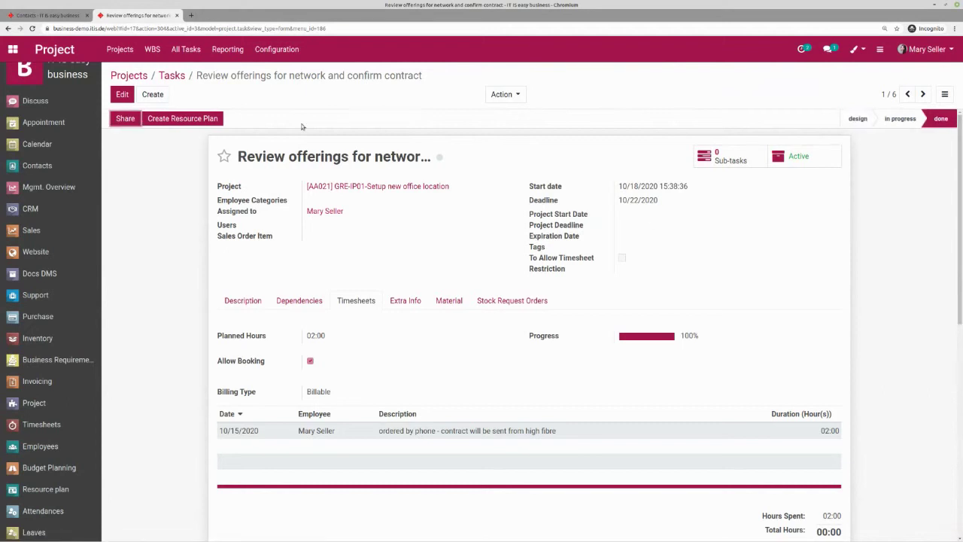
- Set the 'Introduce employees' task status to grey, then open the Management Overview dashboard
click(179, 77)
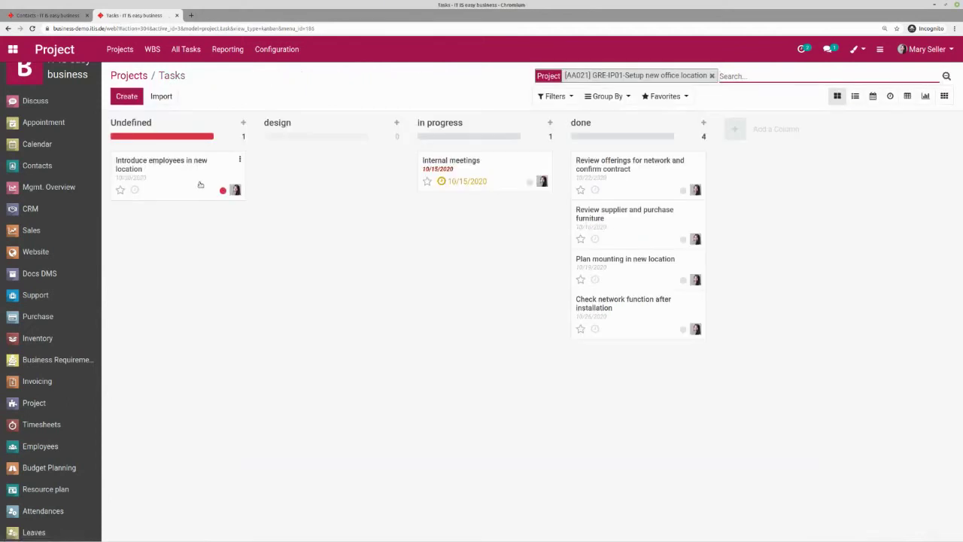
click(223, 189)
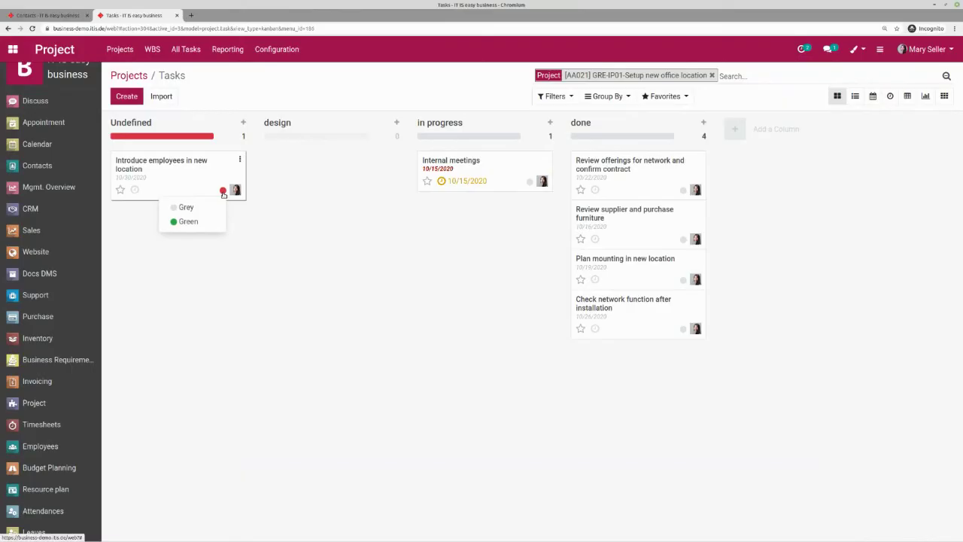
click(199, 210)
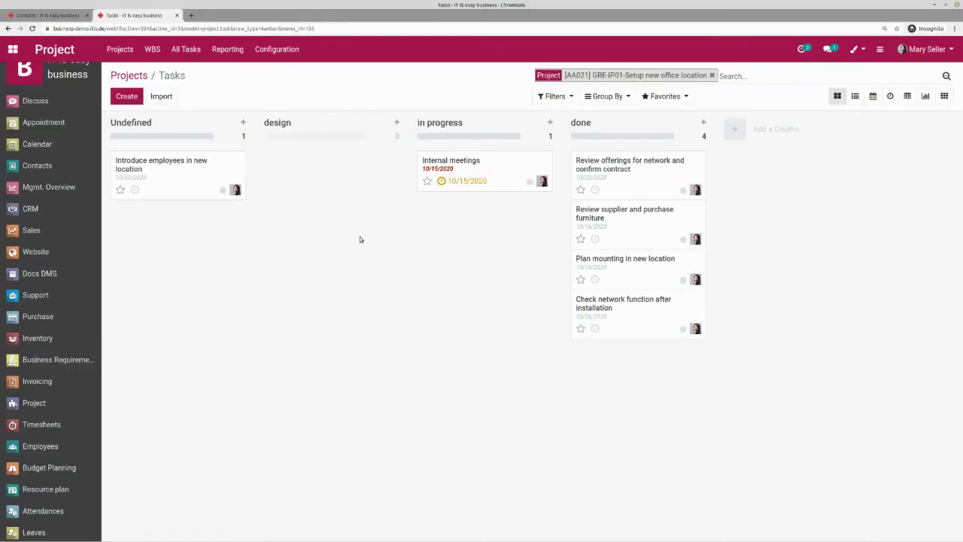
click(75, 192)
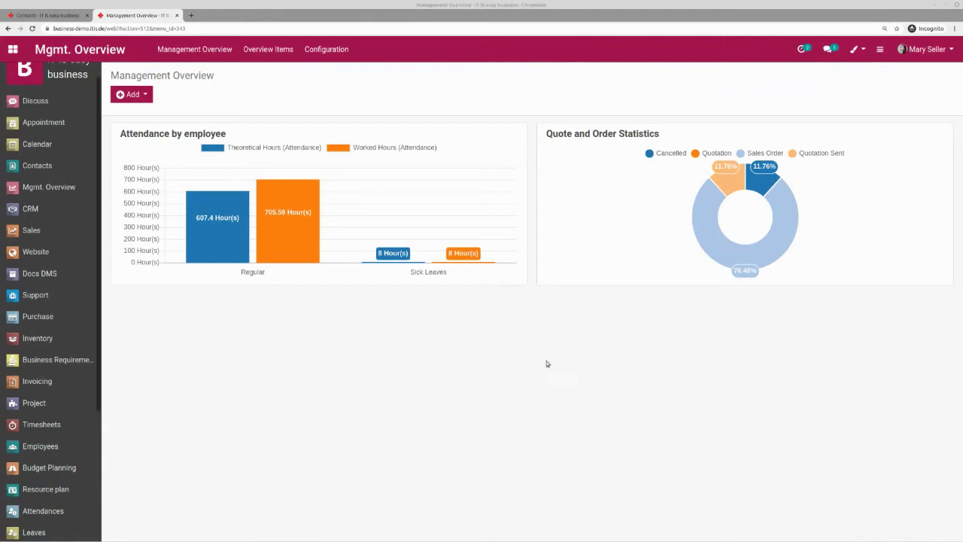
- Add an area chart named 'invoice amounts per sales-person' based on the Invoice model
click(132, 95)
click(162, 157)
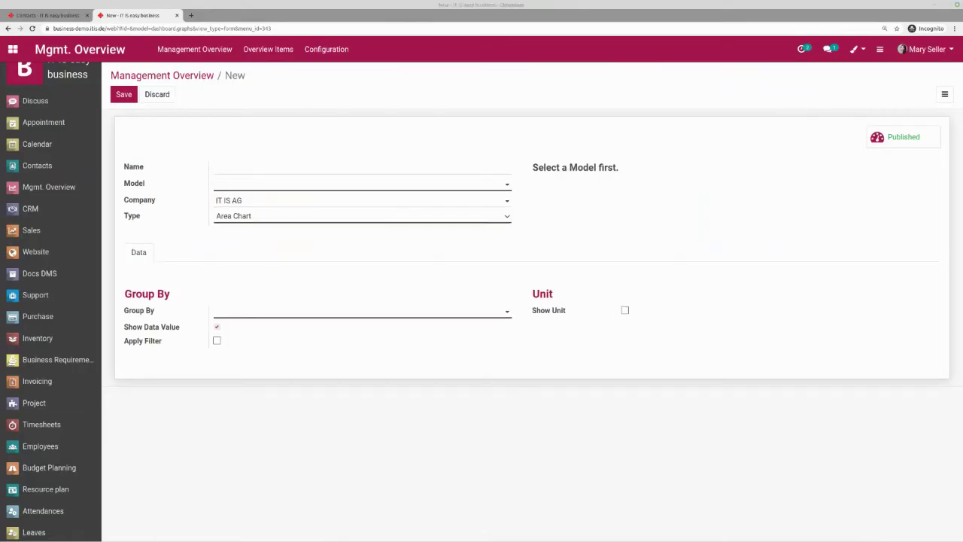
click(268, 169)
text(invoice amount per sales-person)
click(255, 185)
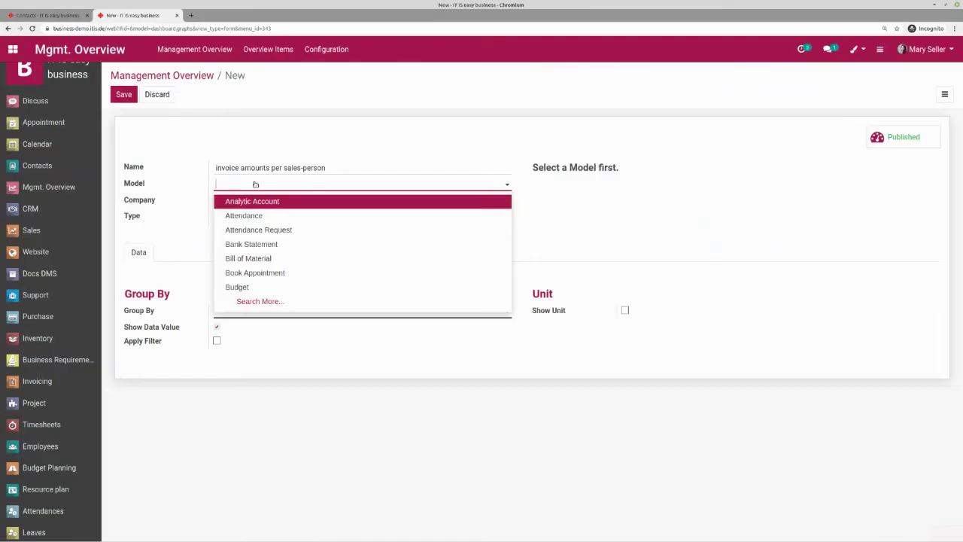
text(inv)
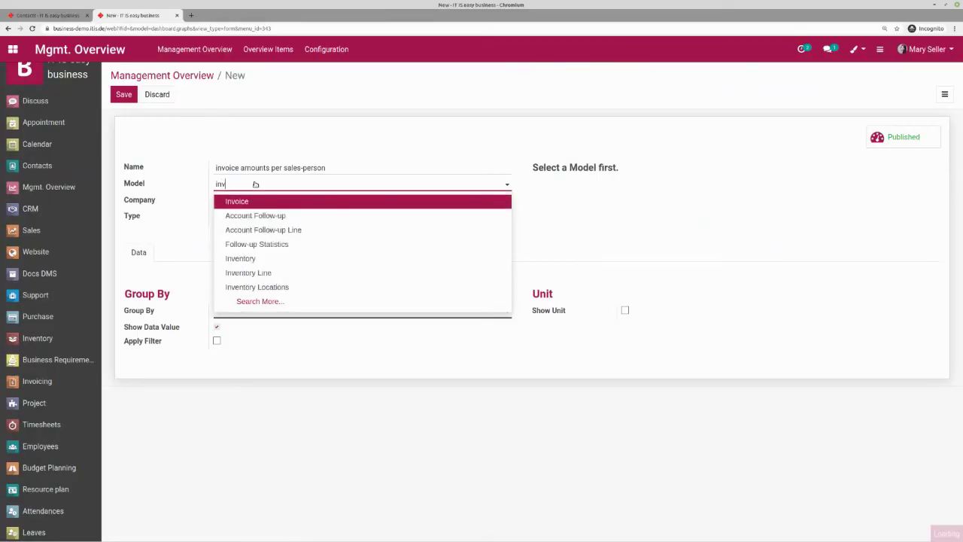
click(254, 201)
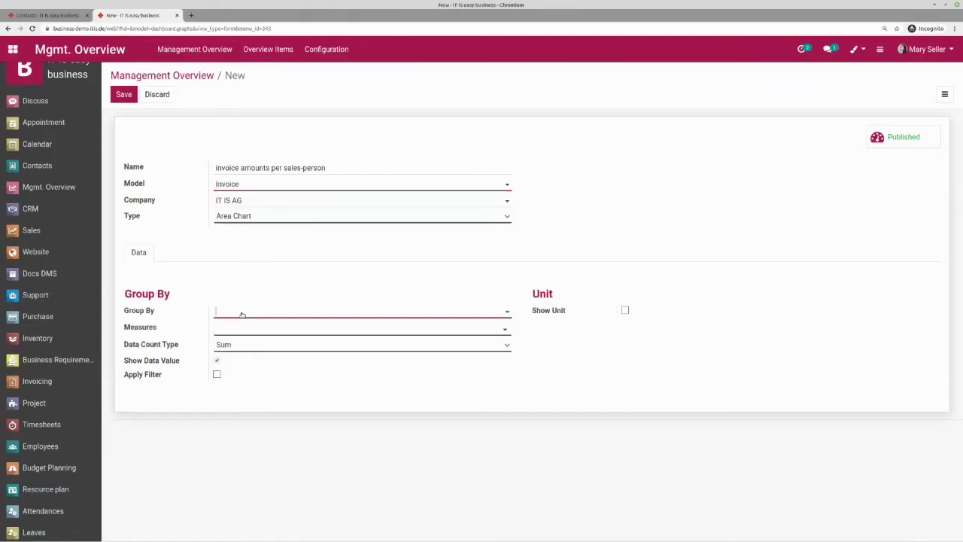
- Group the chart by Salesperson, measure Untaxed Amount, show monetary units, and save it
text(sa)
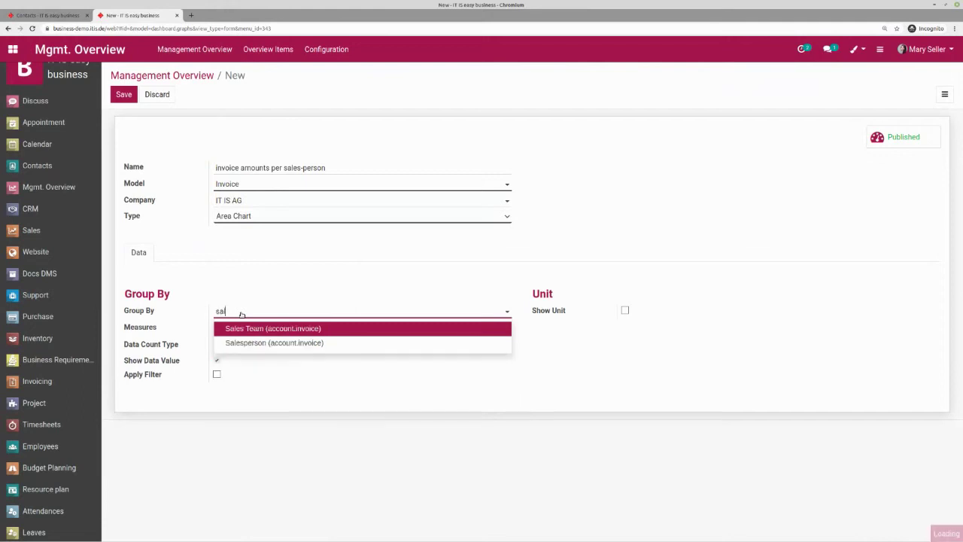
click(239, 343)
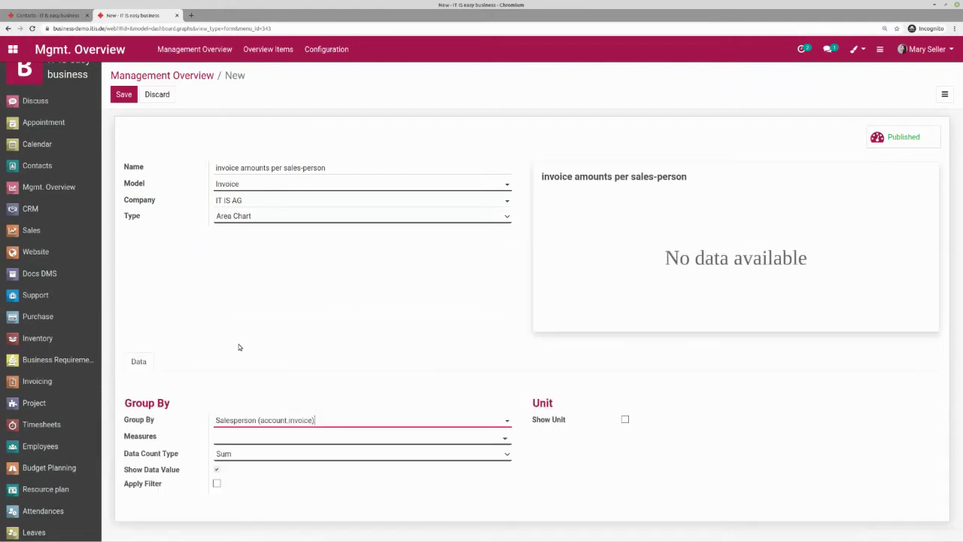
click(254, 439)
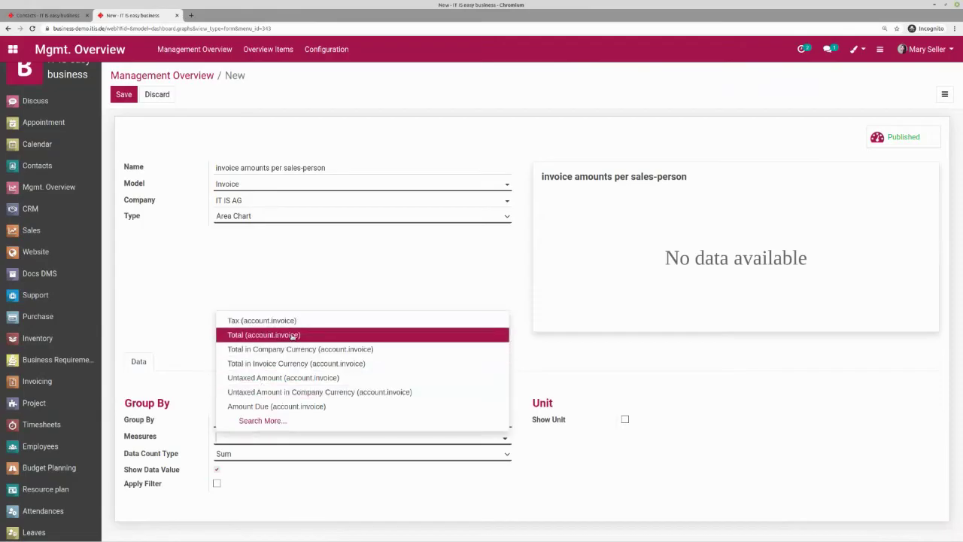
click(312, 382)
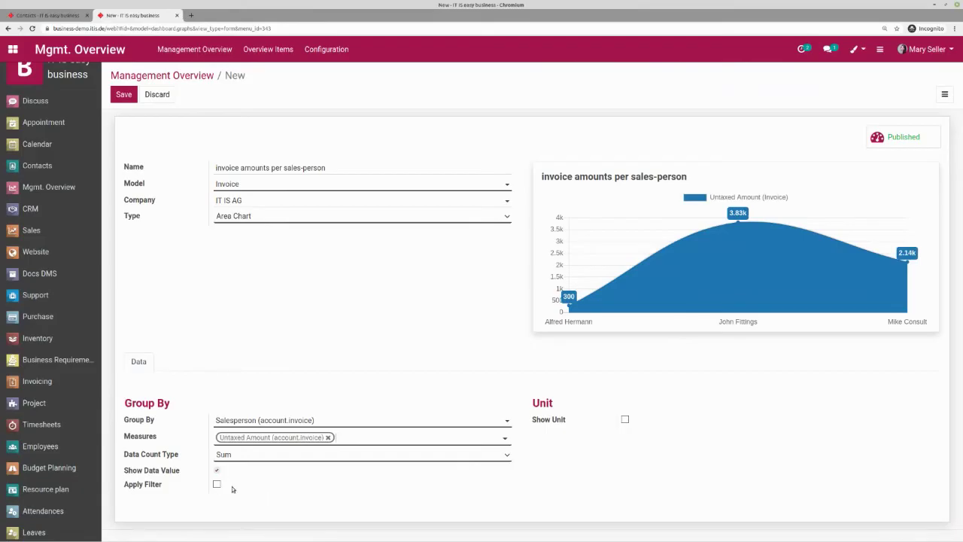
click(625, 421)
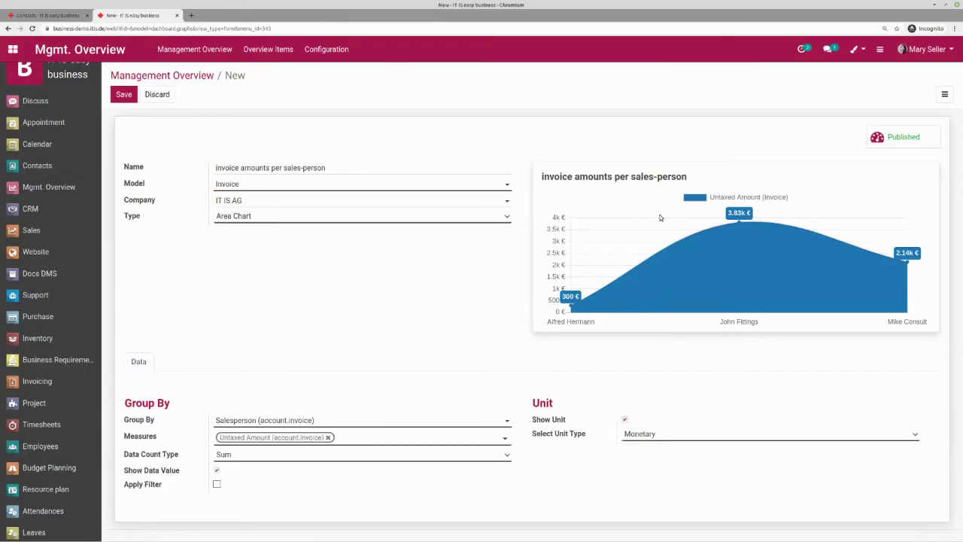
click(124, 94)
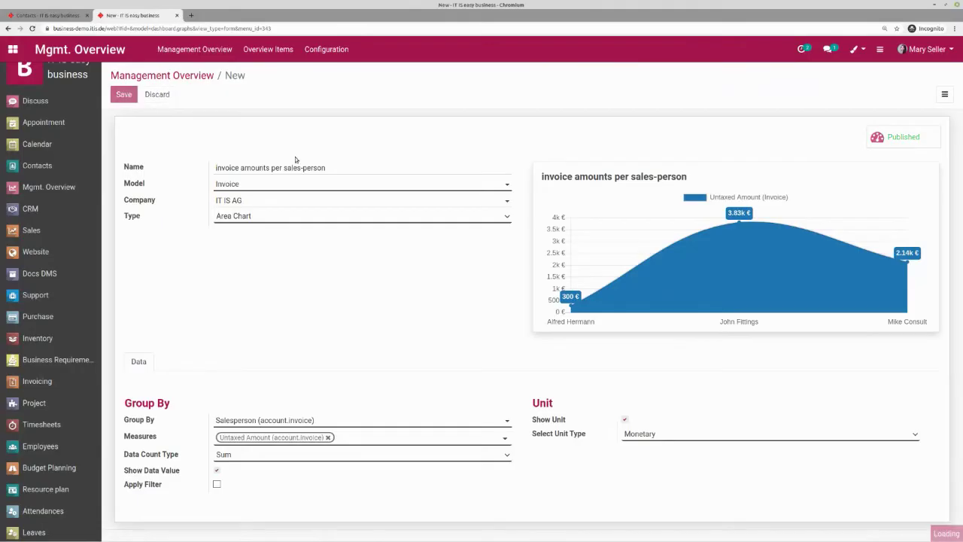
- Reload Management Overview to show the new invoice chart, collapse the sidebar, and maximise the company website
click(151, 76)
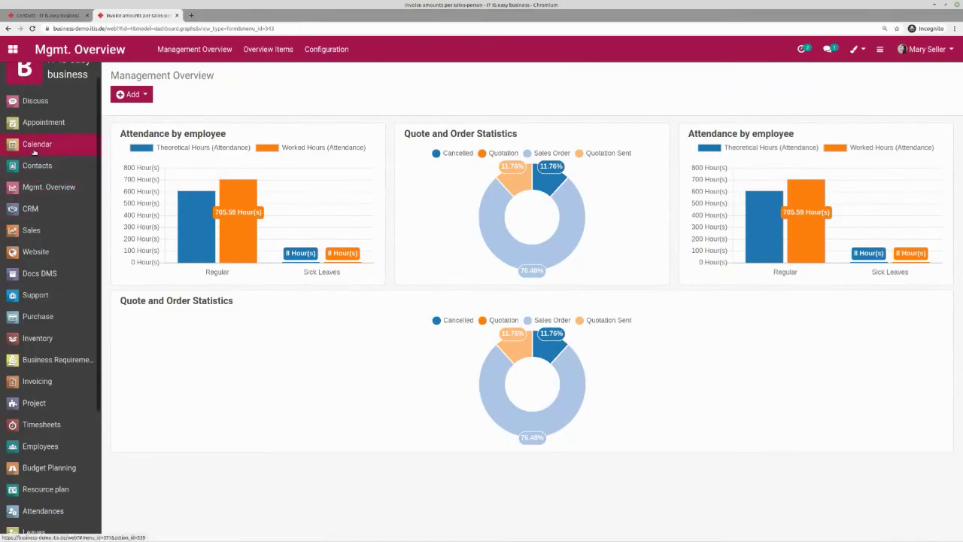
click(47, 170)
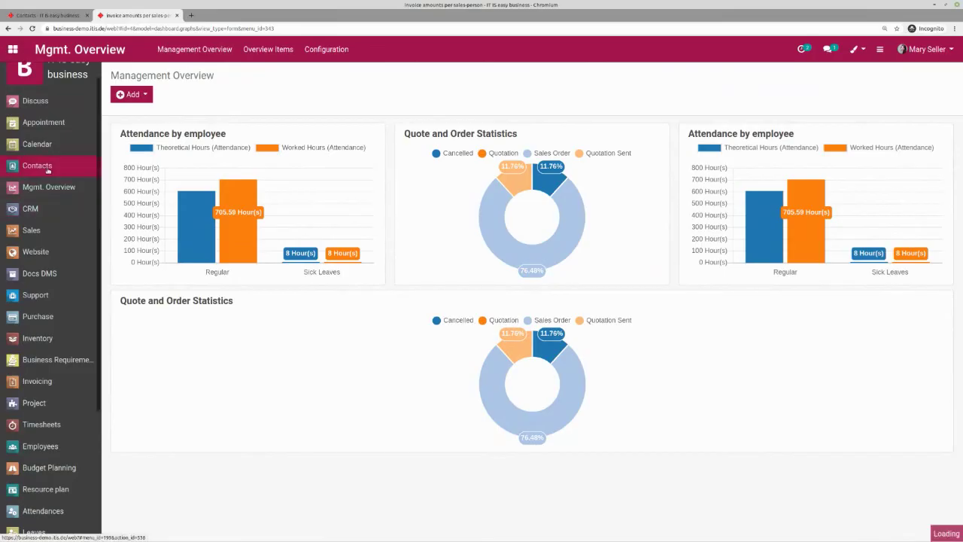
click(48, 187)
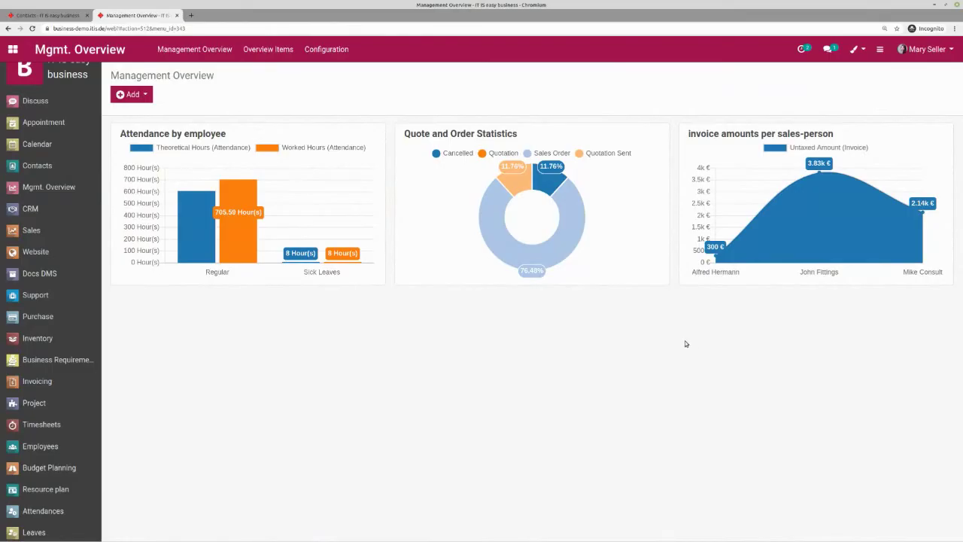
click(25, 79)
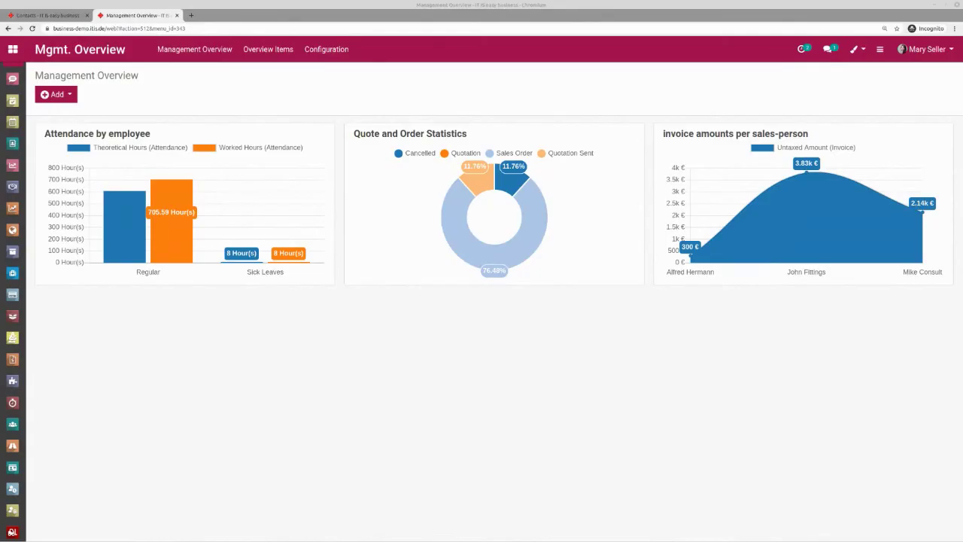
double_click(350, 117)
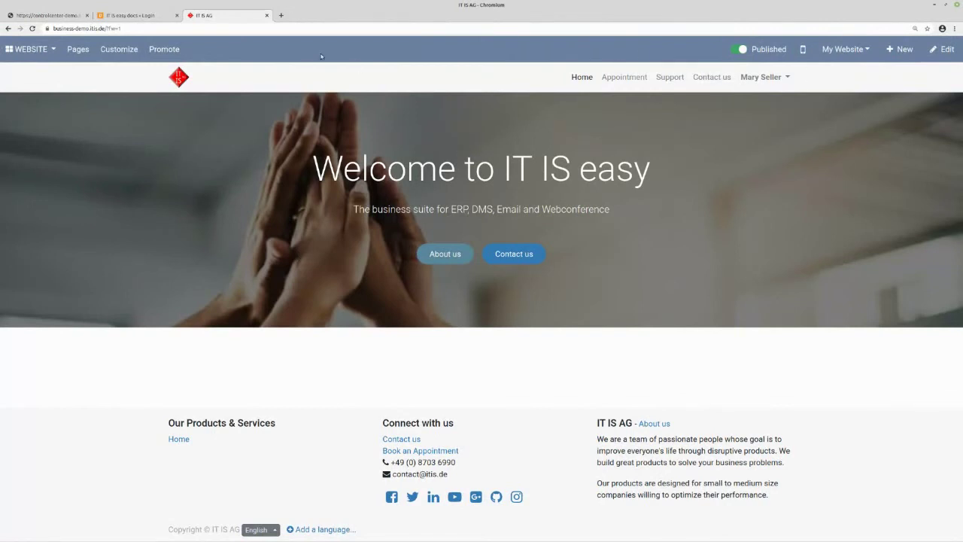
- Submit a High-priority website ticket 'issue with network' describing 'no internet and phone', accepting the terms
click(668, 78)
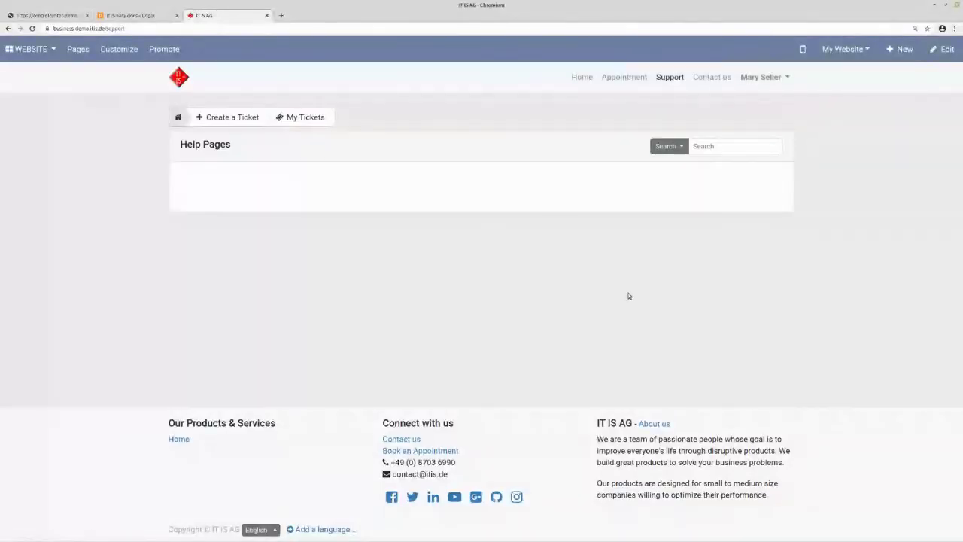
click(231, 122)
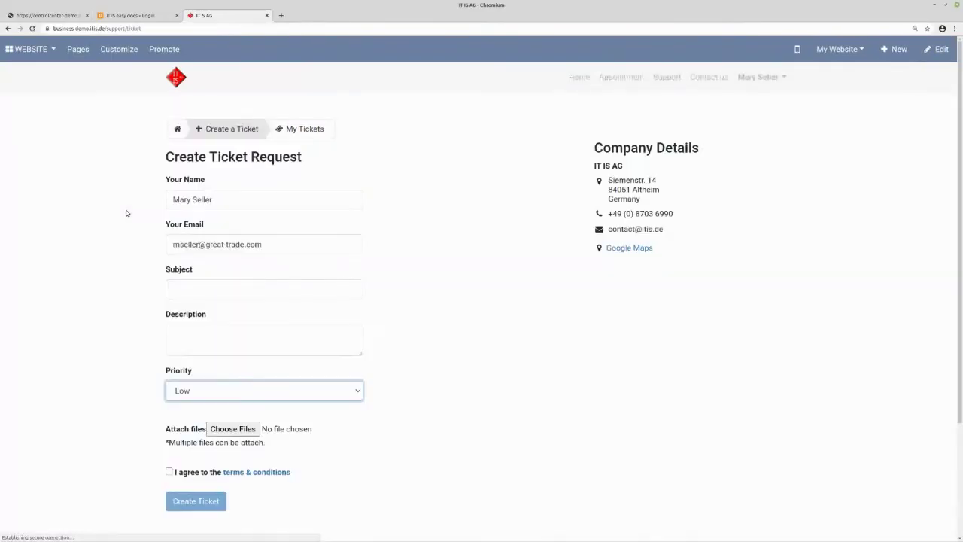
click(222, 289)
text(issue with network)
key(Tab)
text(no internet and phone)
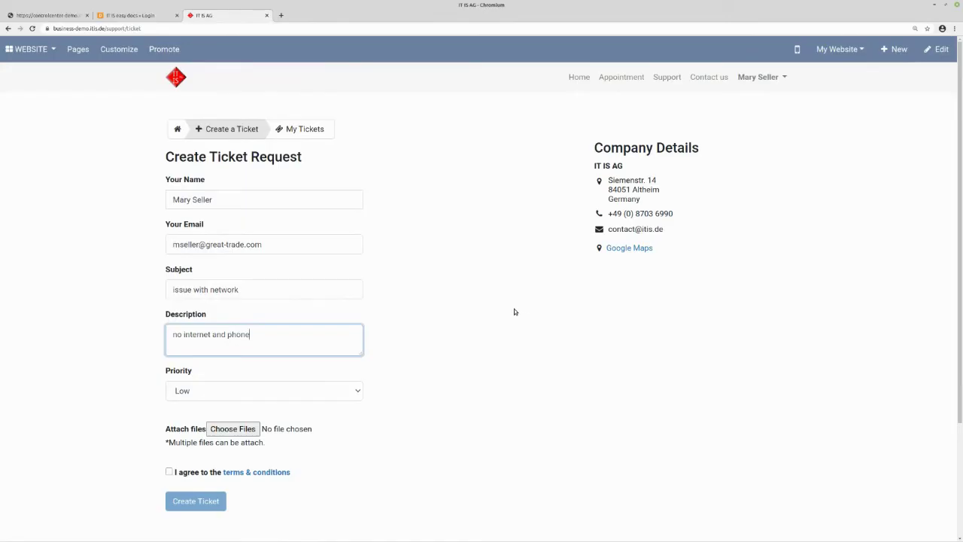
click(333, 395)
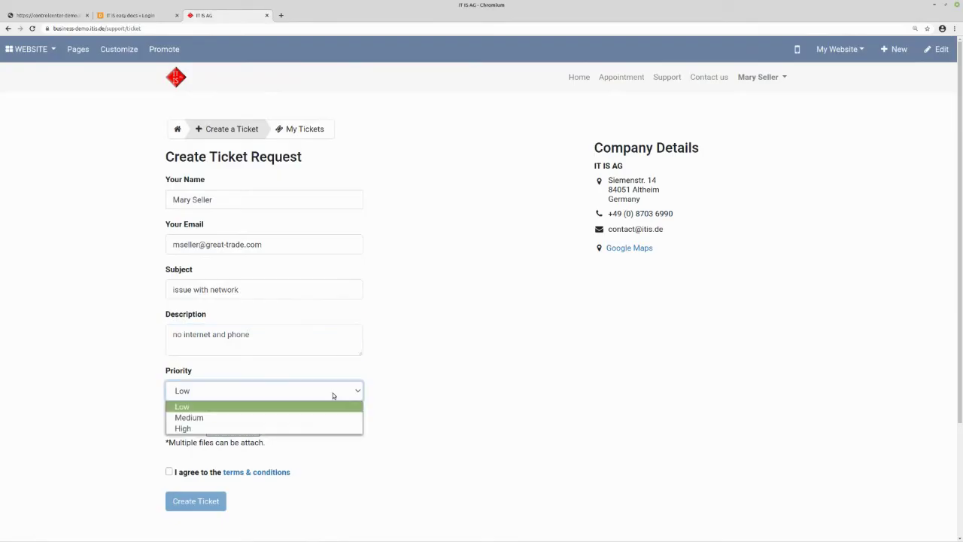
click(273, 426)
click(550, 412)
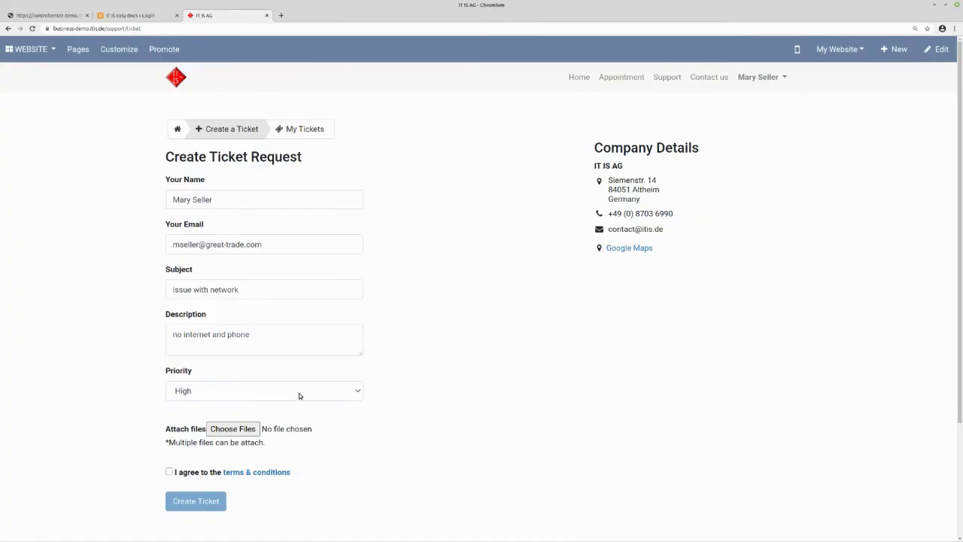
click(169, 472)
click(211, 501)
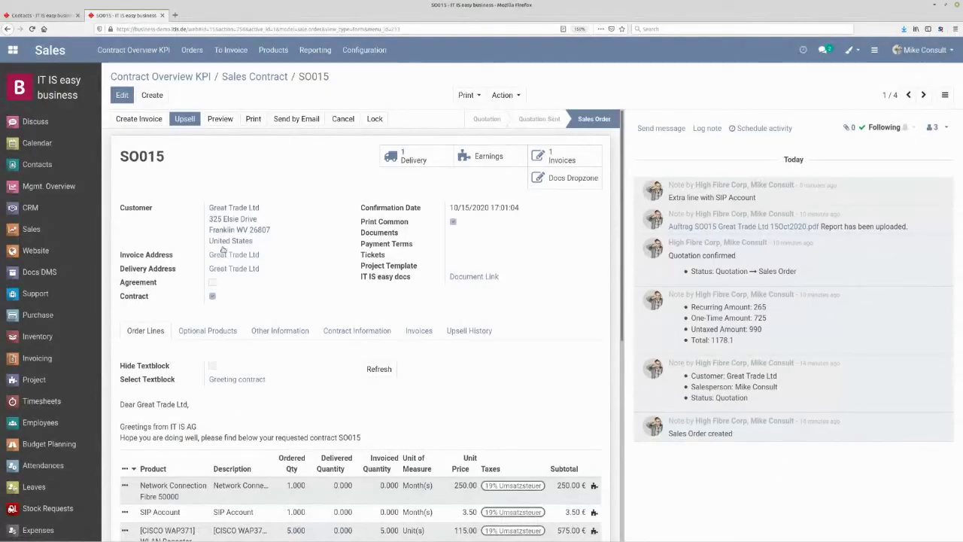
- Open Ticket-0003 'issue with network' from the Support app's 2 open tickets
click(46, 294)
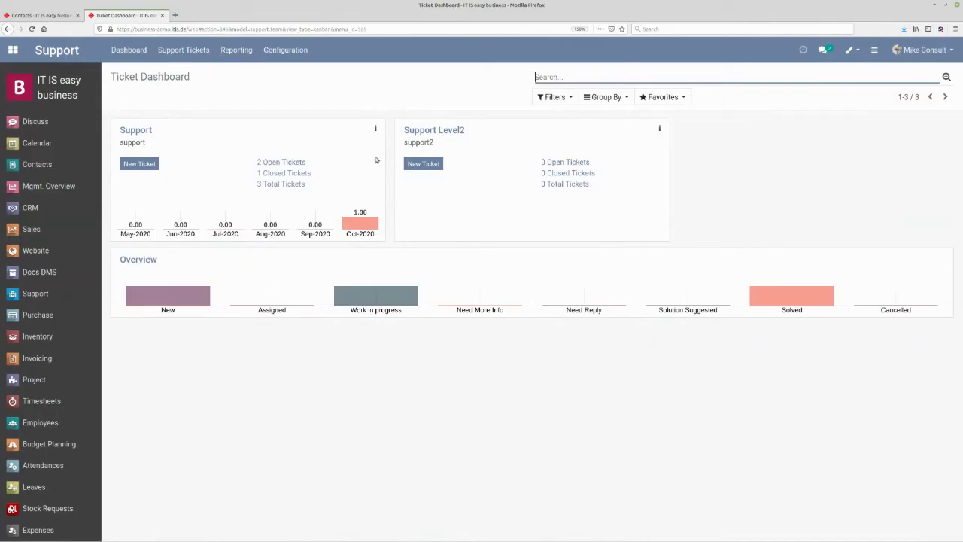
mouse_move(341, 228)
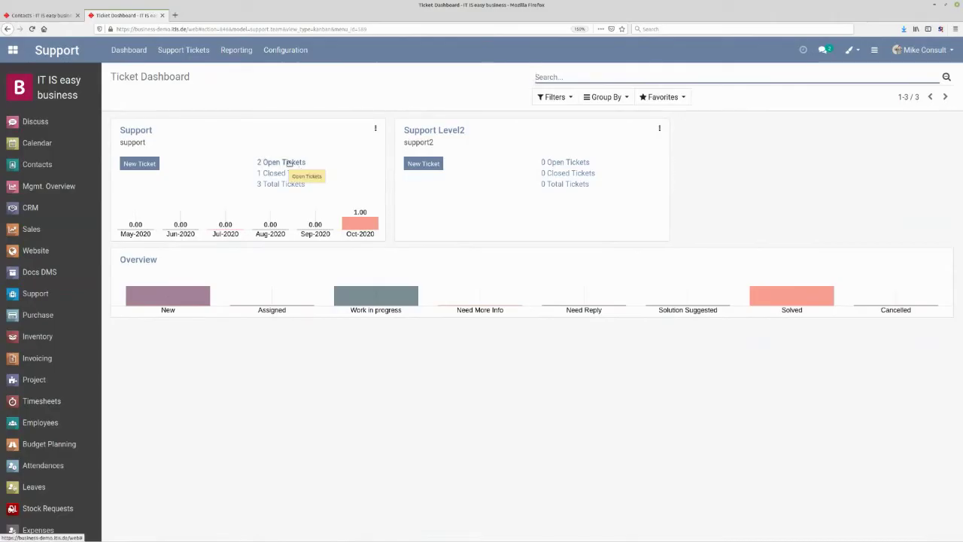
click(289, 163)
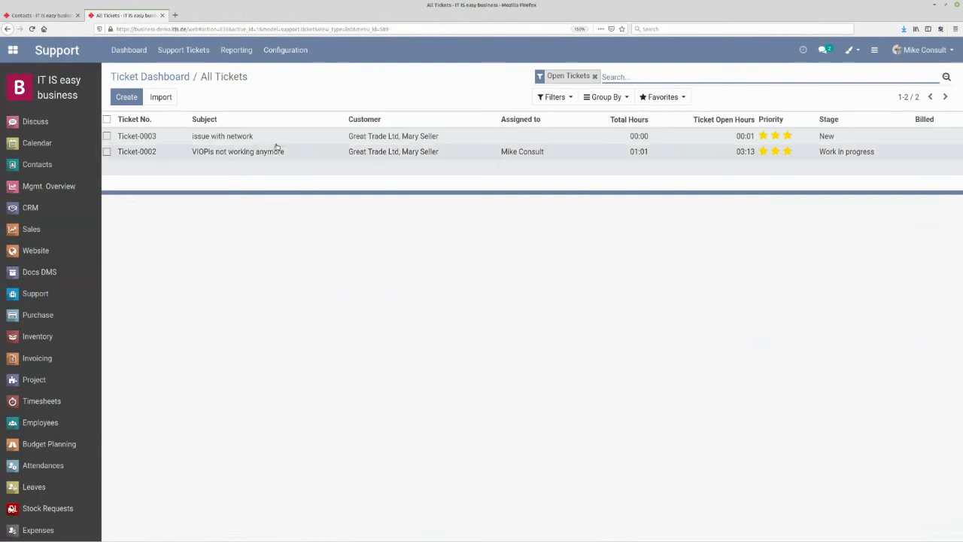
click(214, 137)
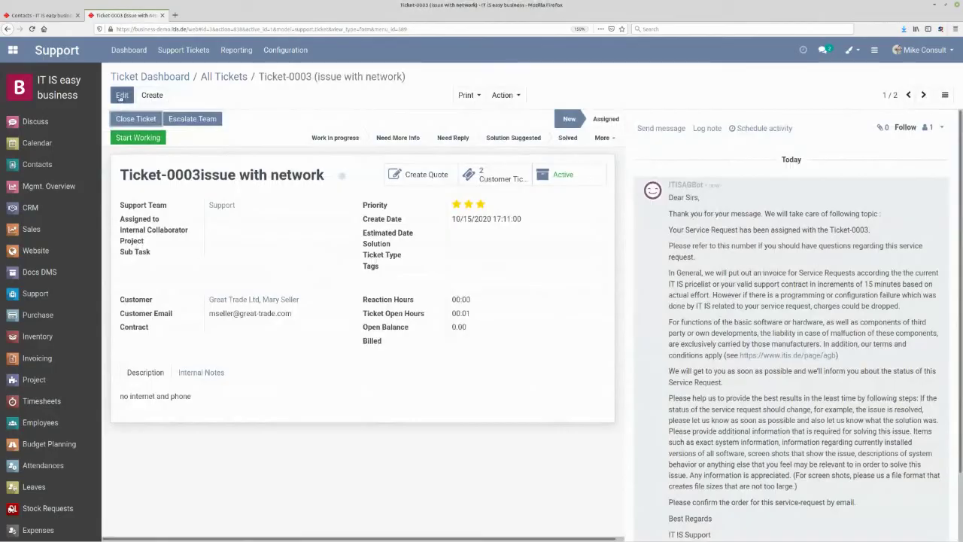
- Assign Ticket-0003 to the consultant and add a staff member as internal collaborator
click(121, 95)
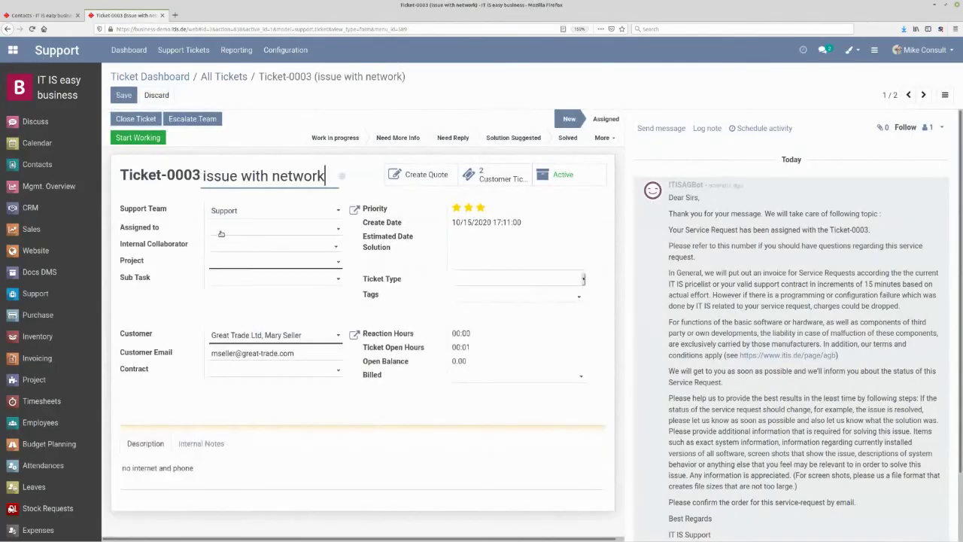
click(221, 234)
text(mi)
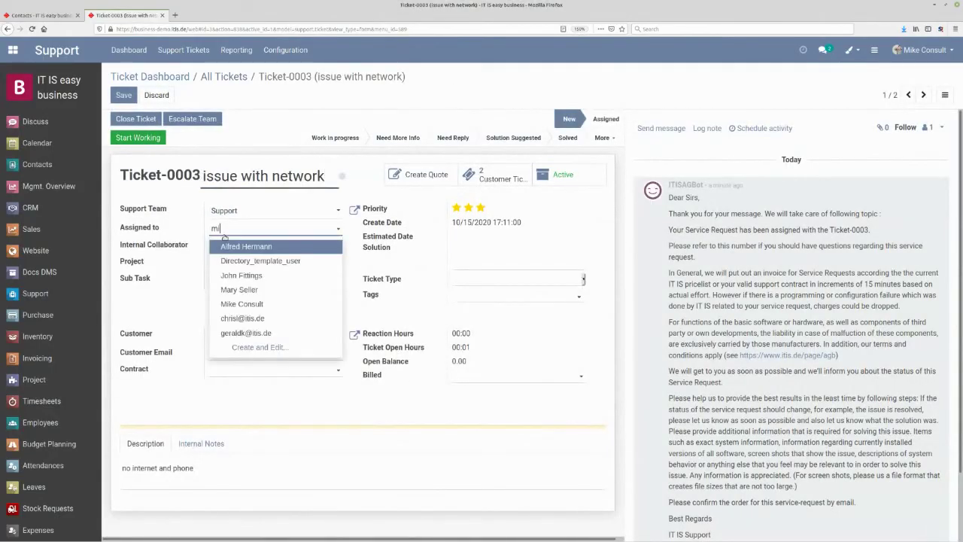
click(243, 247)
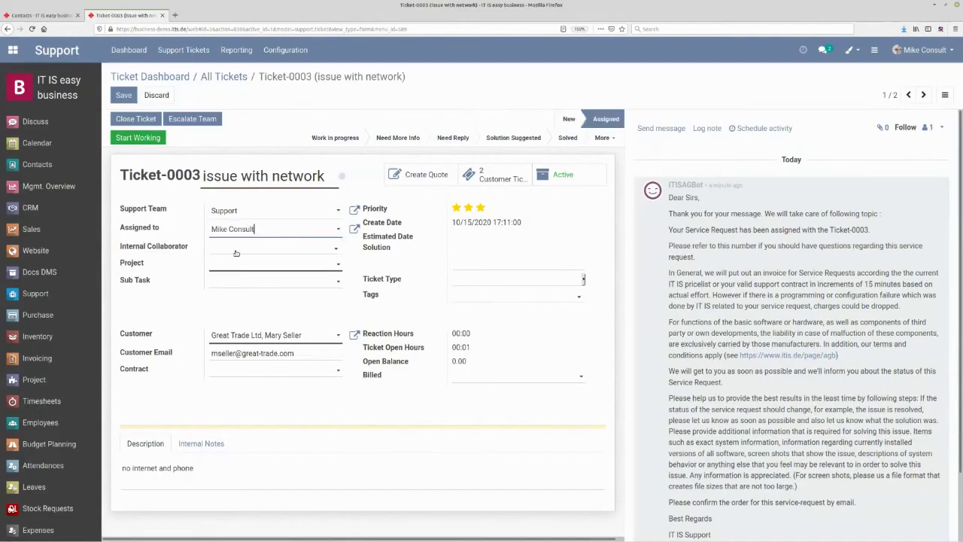
click(235, 253)
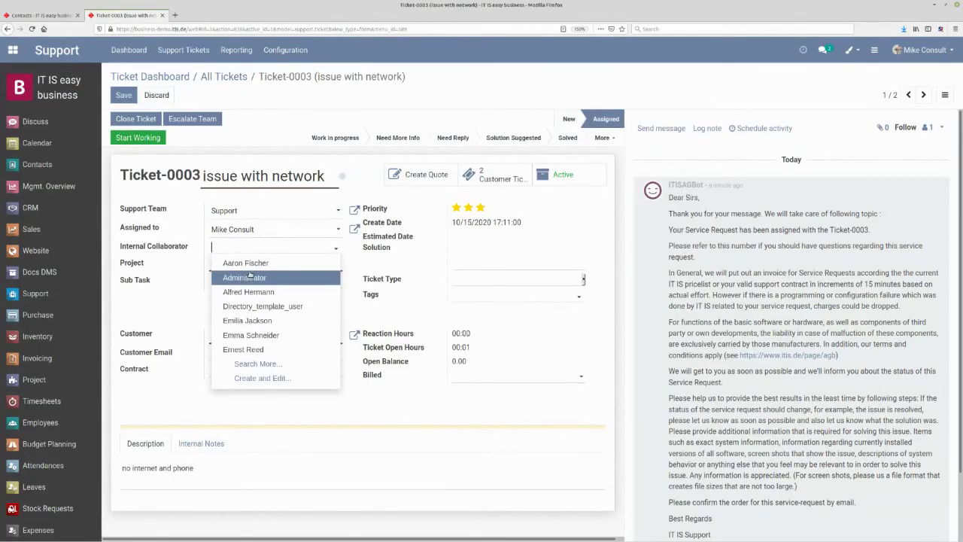
text(w)
click(249, 276)
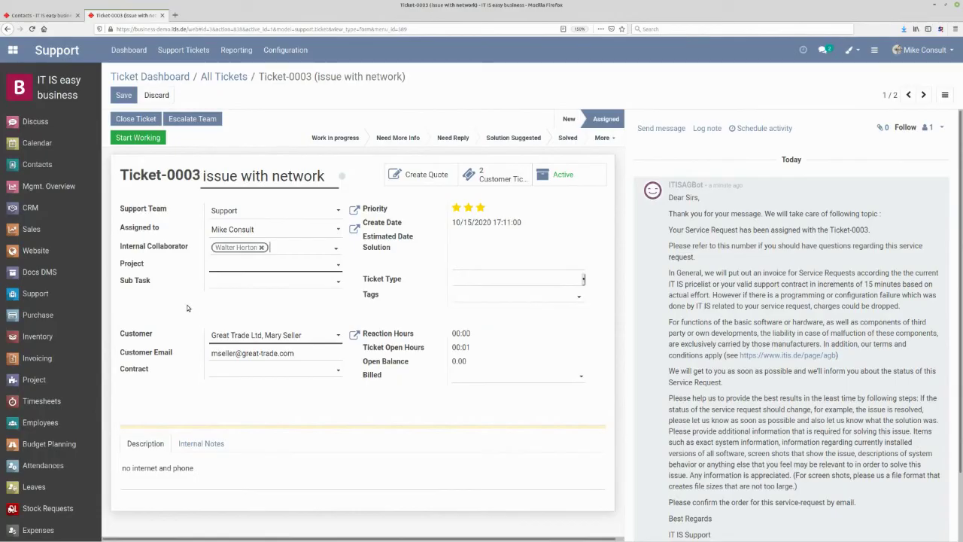
- Link the ticket to project SO010 and create the tag 'network' on it
click(227, 268)
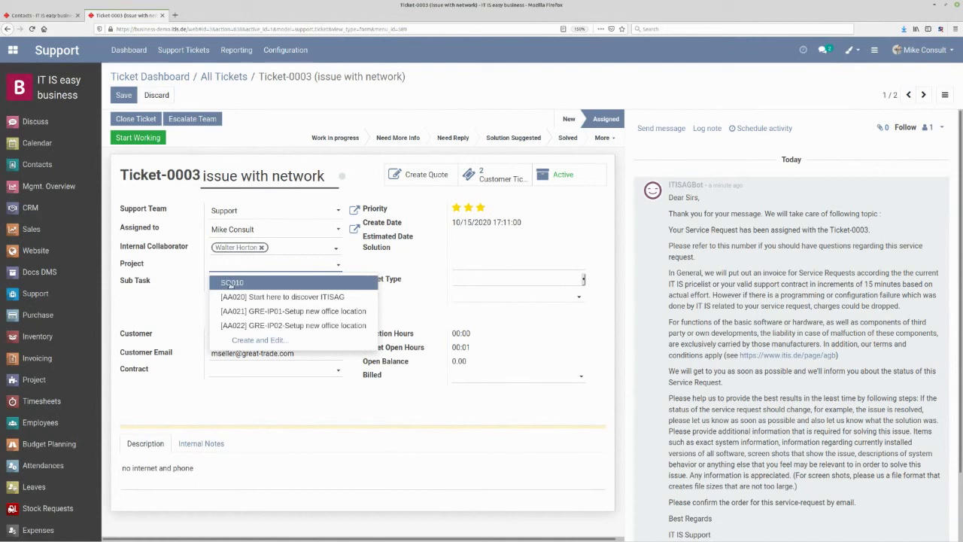
click(230, 284)
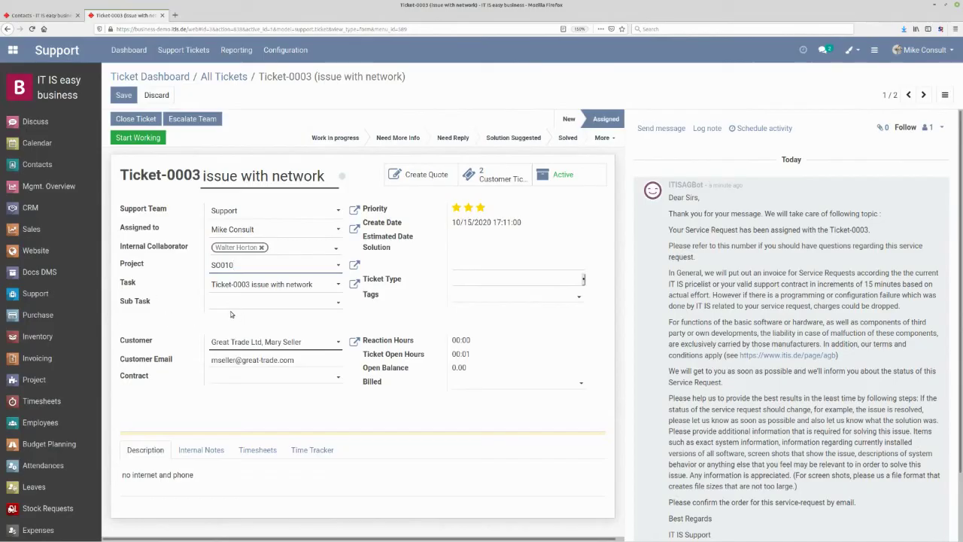
click(474, 280)
click(464, 299)
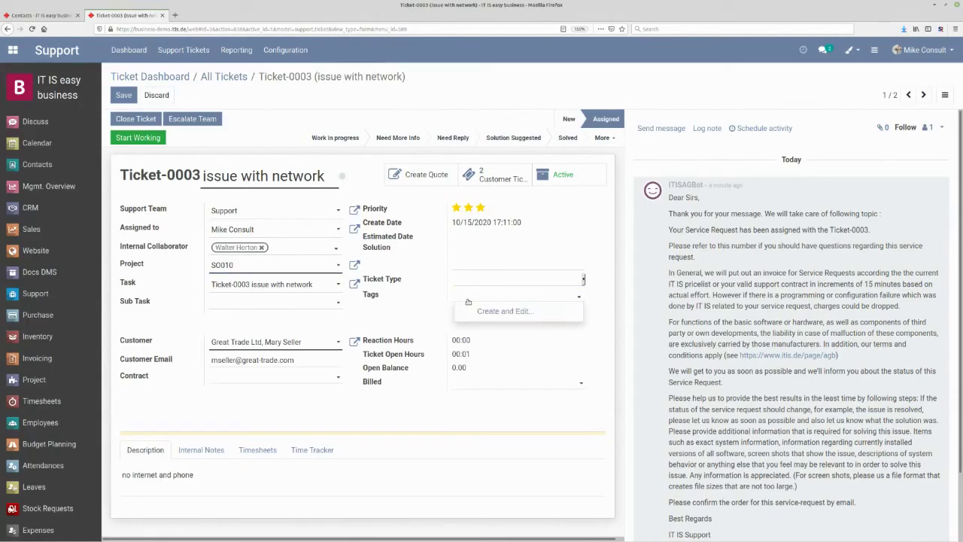
text(network)
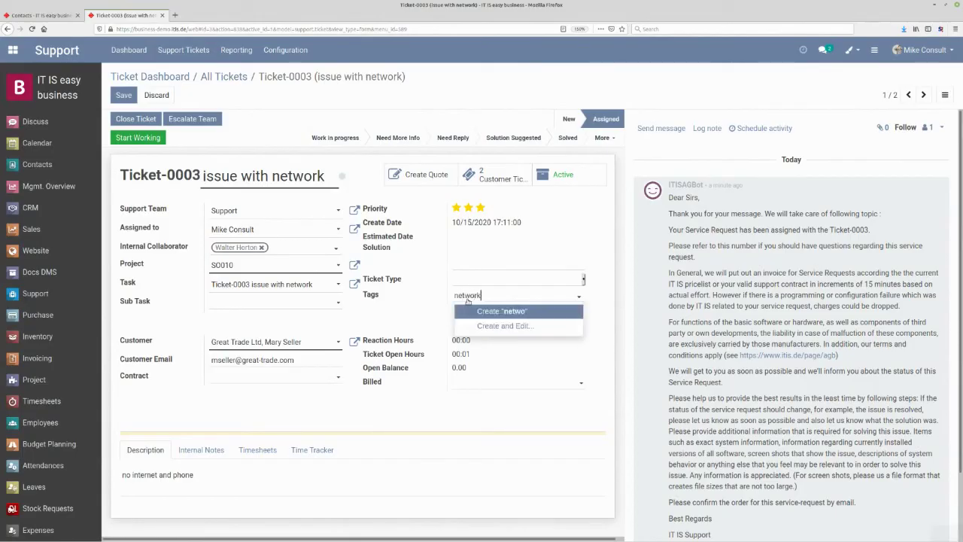
click(503, 311)
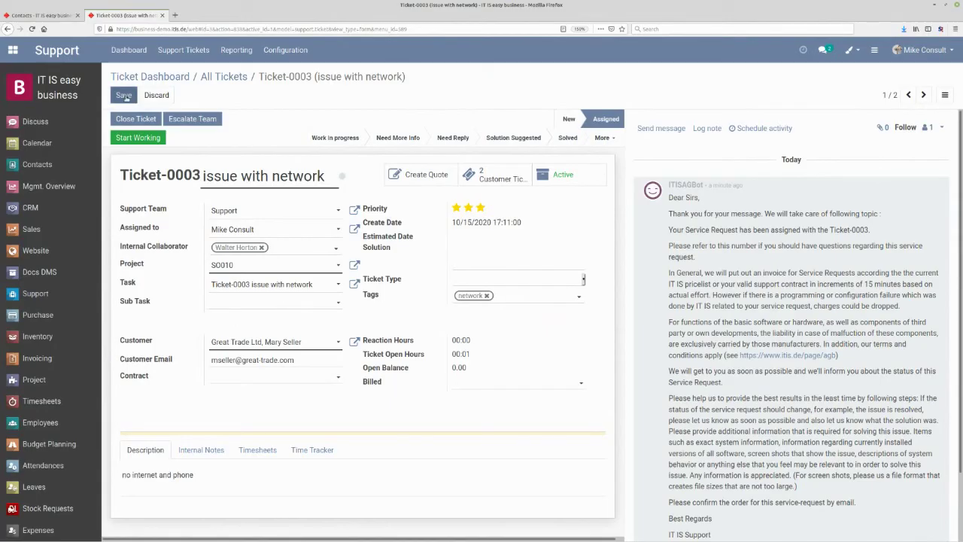
- Log a 00:30 'analysis remote' timesheet line on Ticket-0003 and save the ticket
click(268, 452)
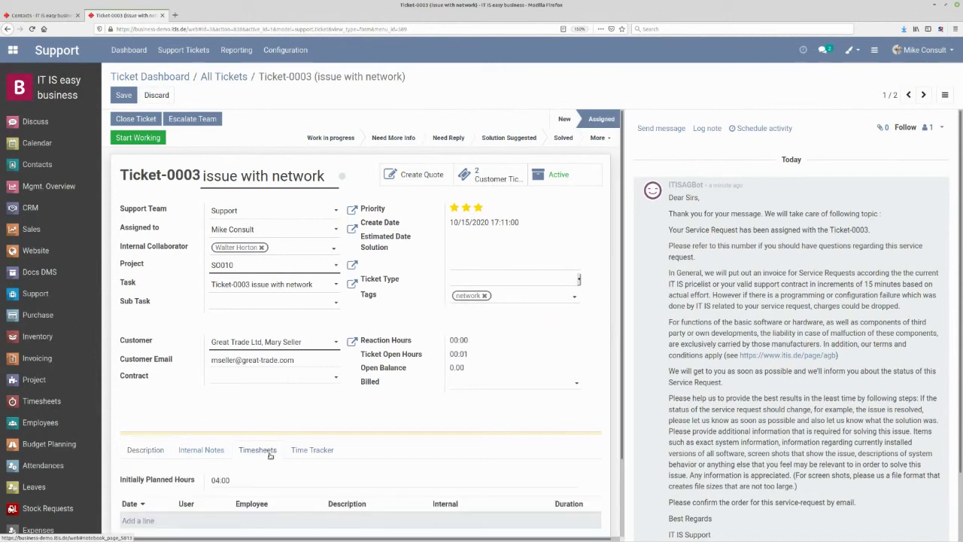
scroll(226, 444, down, 3)
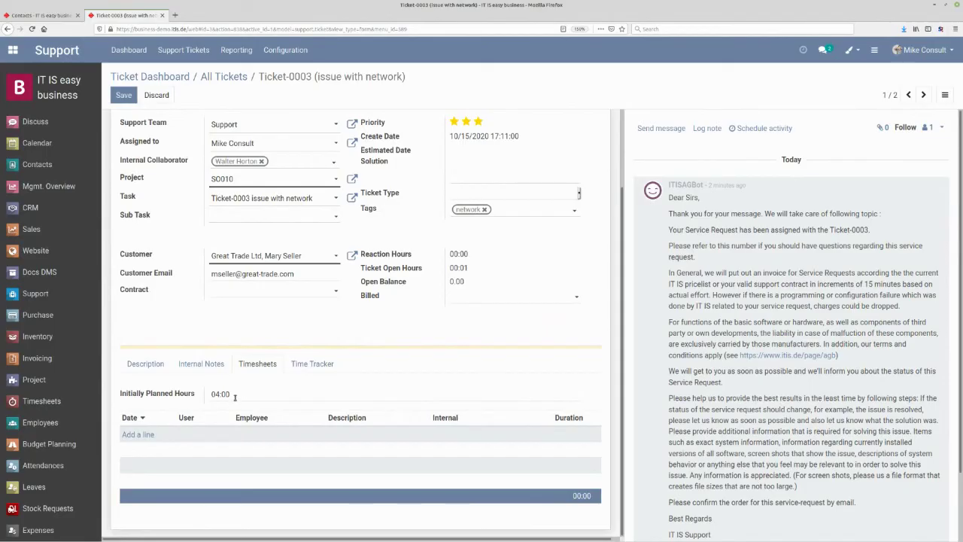
click(149, 435)
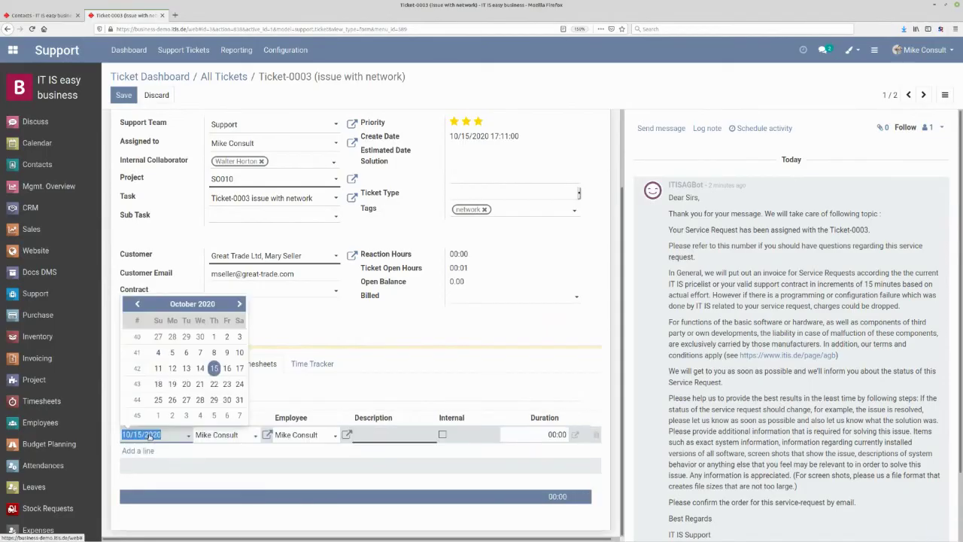
click(387, 434)
text(a)
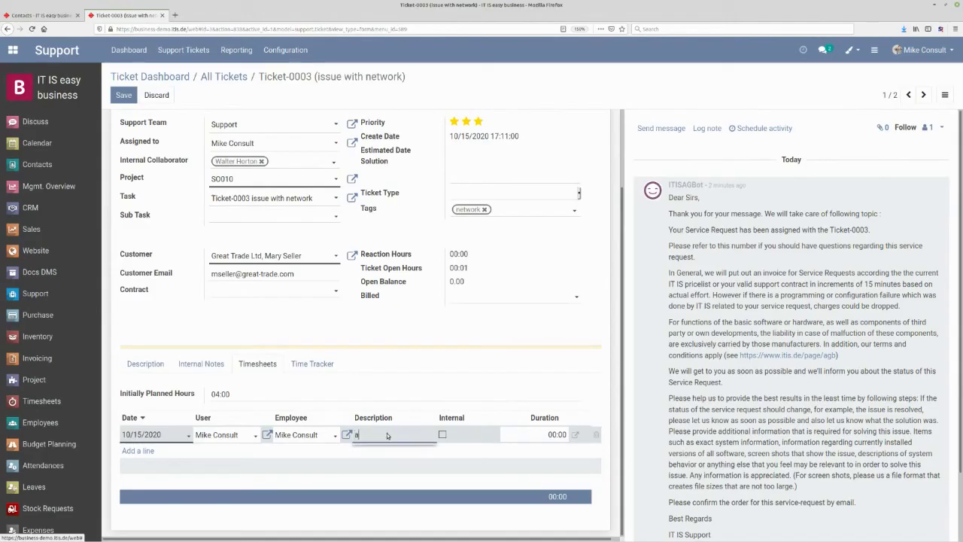
text(nalysis remote)
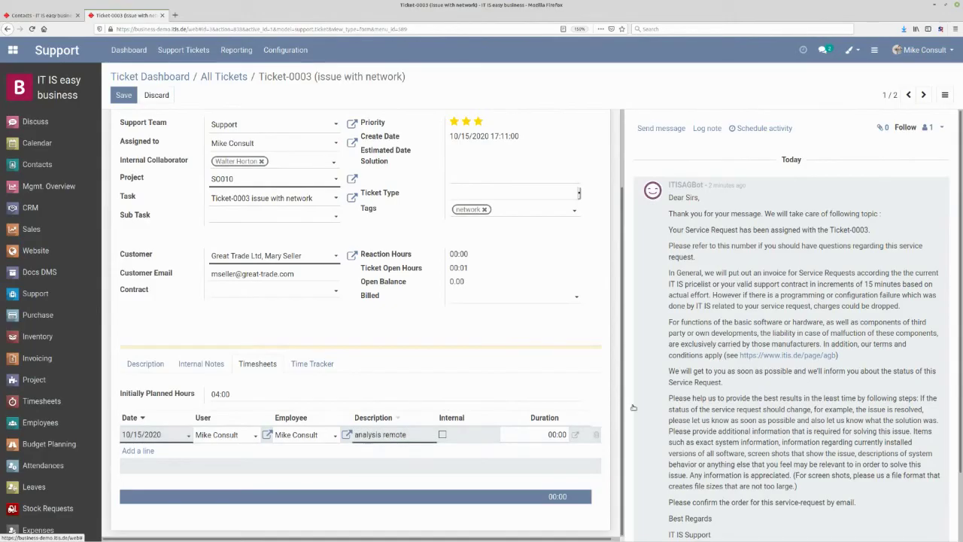
click(516, 434)
text(00:30)
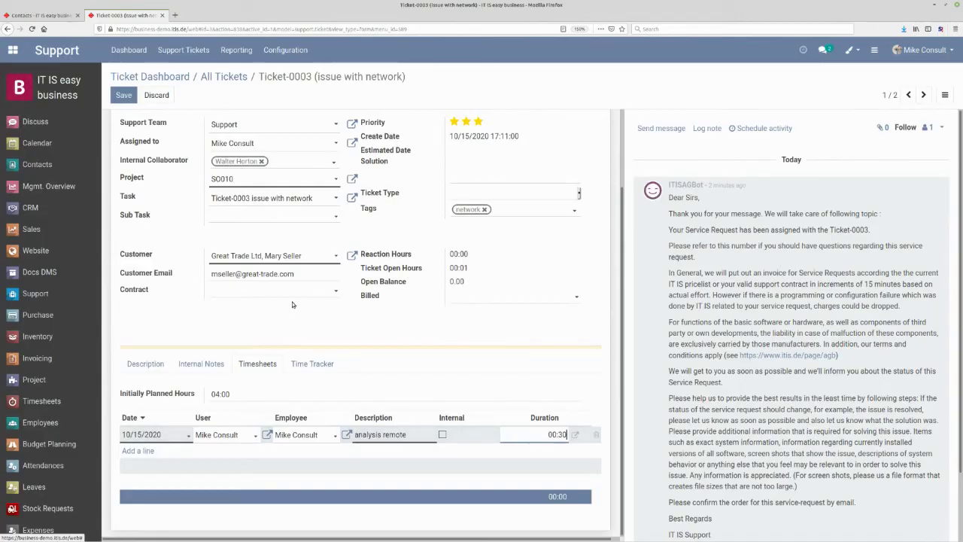
click(123, 95)
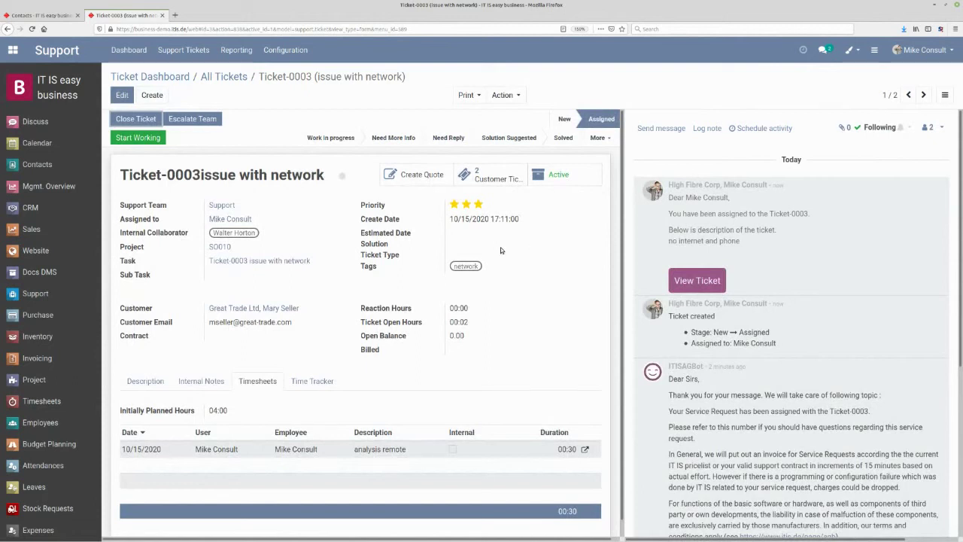
- Move Ticket-0003 to Work in progress, start its working timer and check the tracked time
click(146, 382)
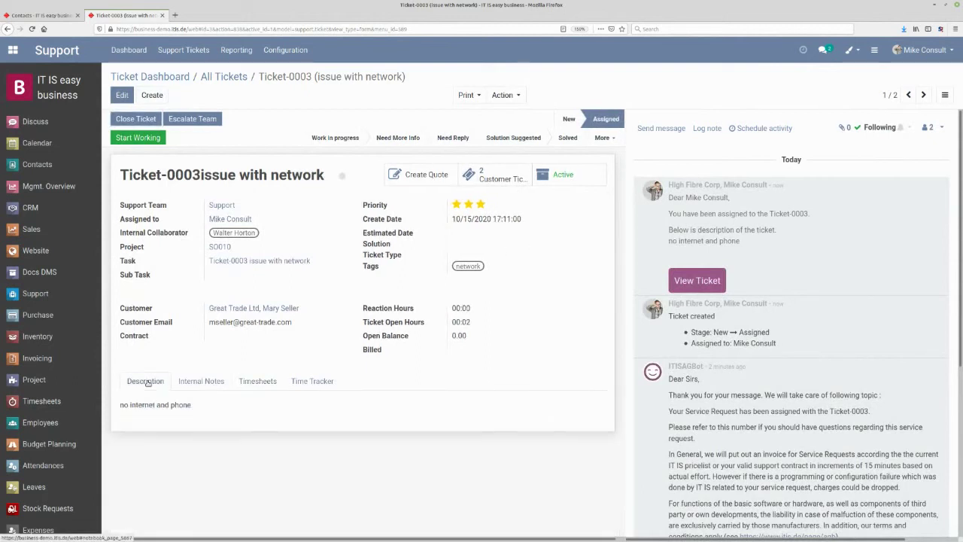
click(358, 142)
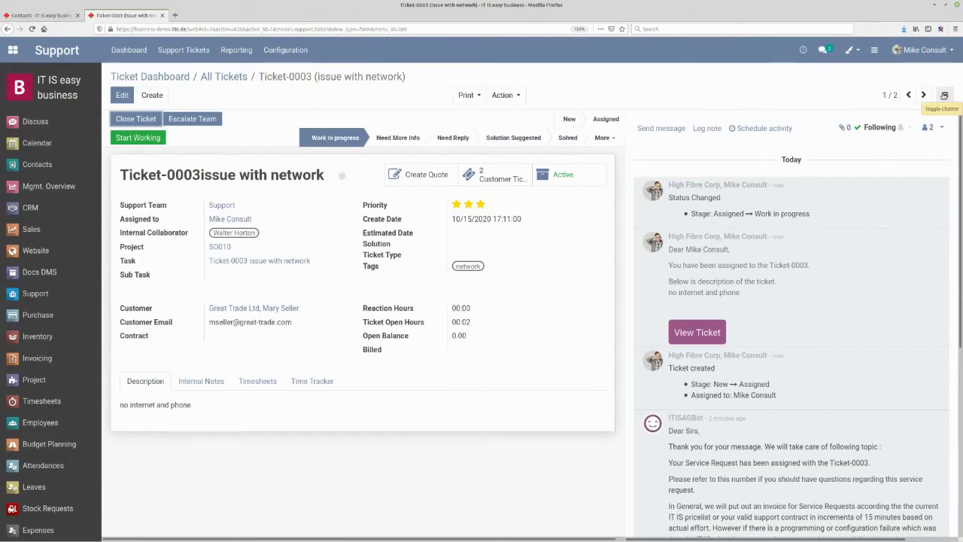
click(944, 95)
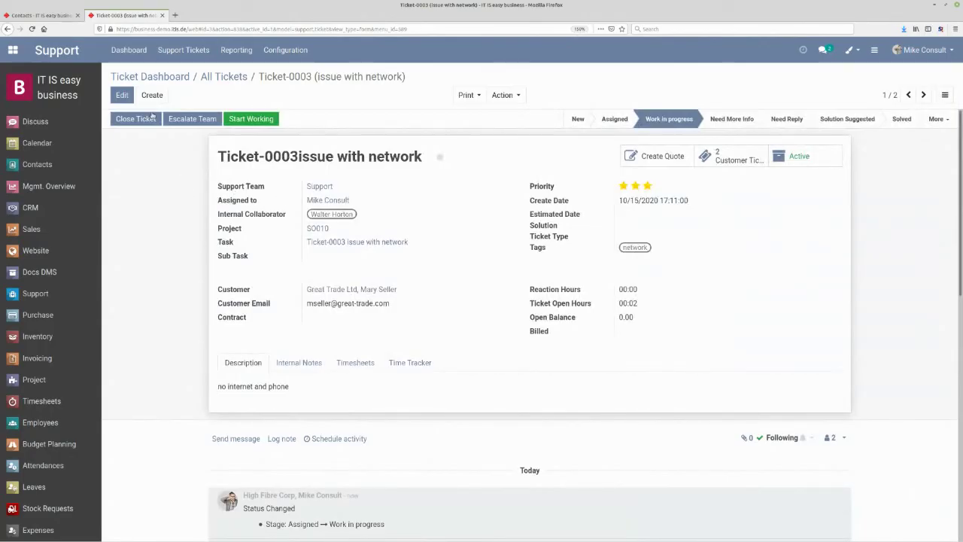
click(247, 119)
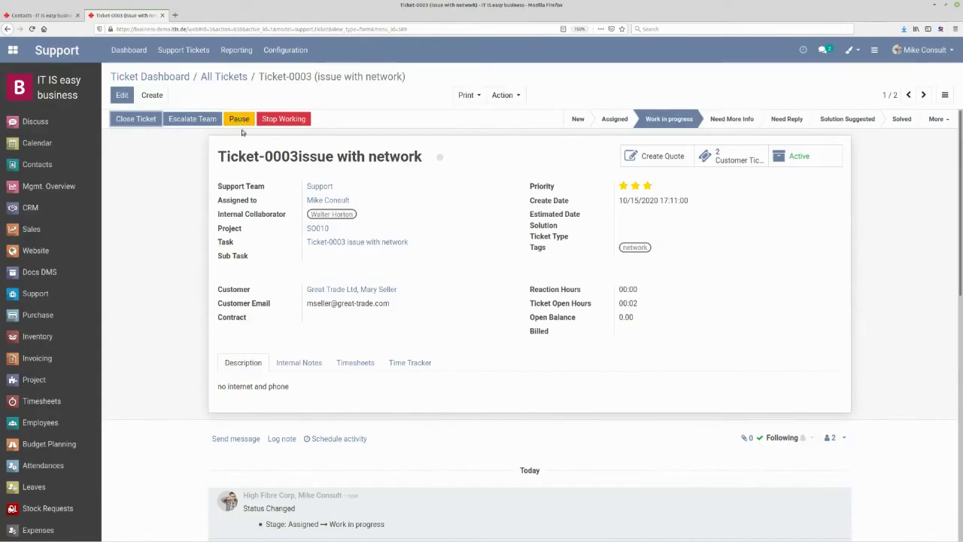
click(409, 363)
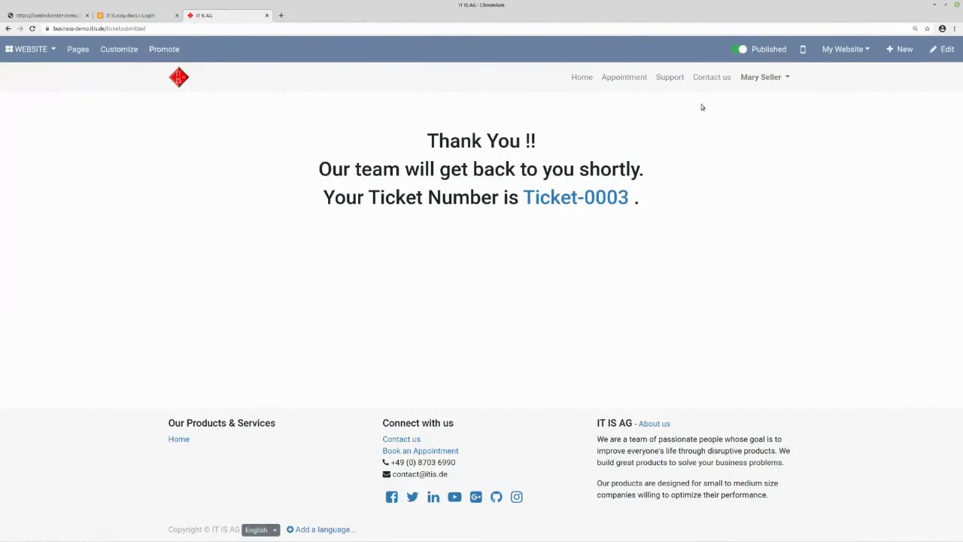
- Go from the portal's My Account to the Tickets list and open Ticket-0003
click(763, 78)
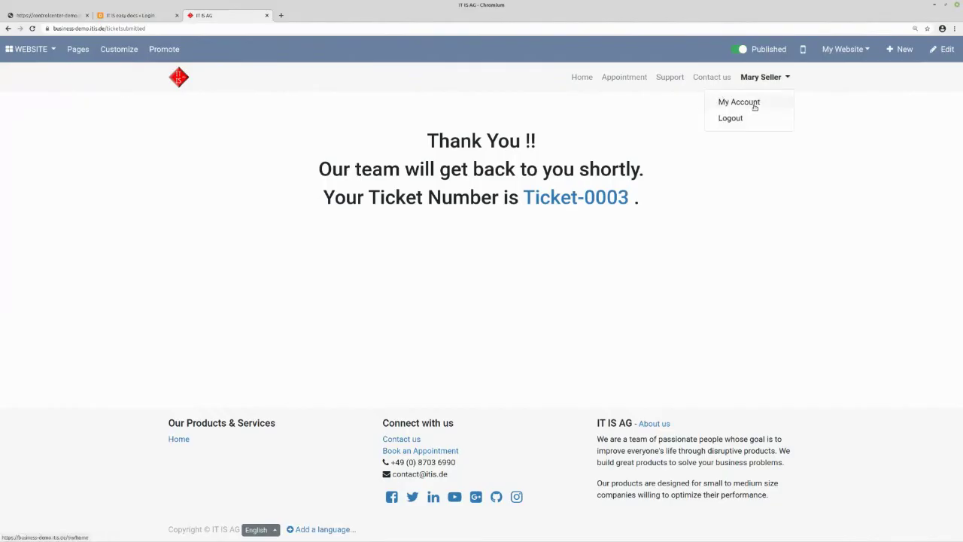
click(752, 103)
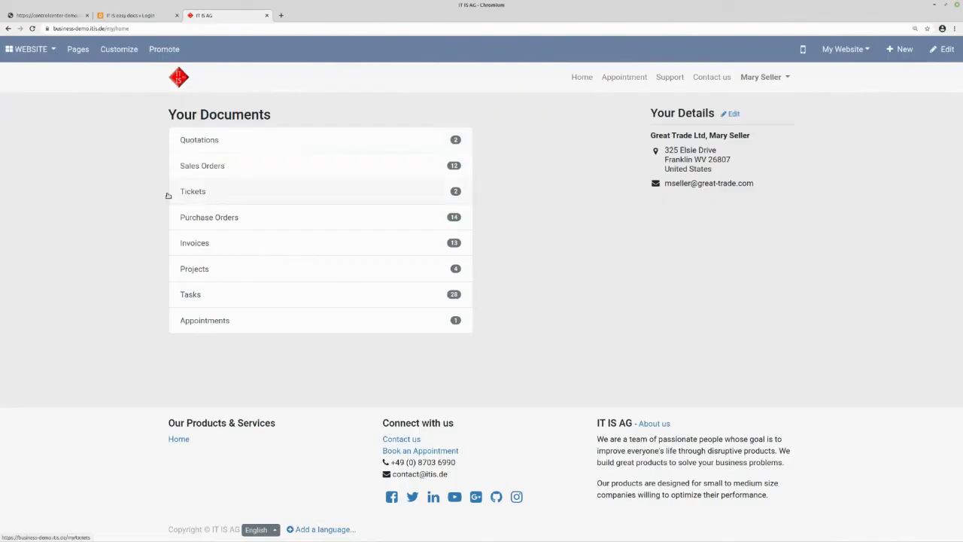
click(194, 192)
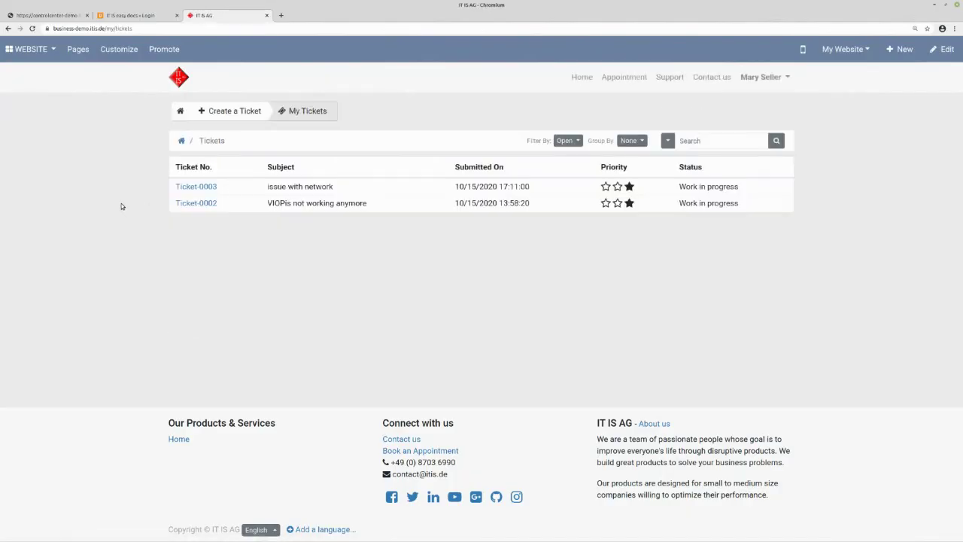
click(182, 187)
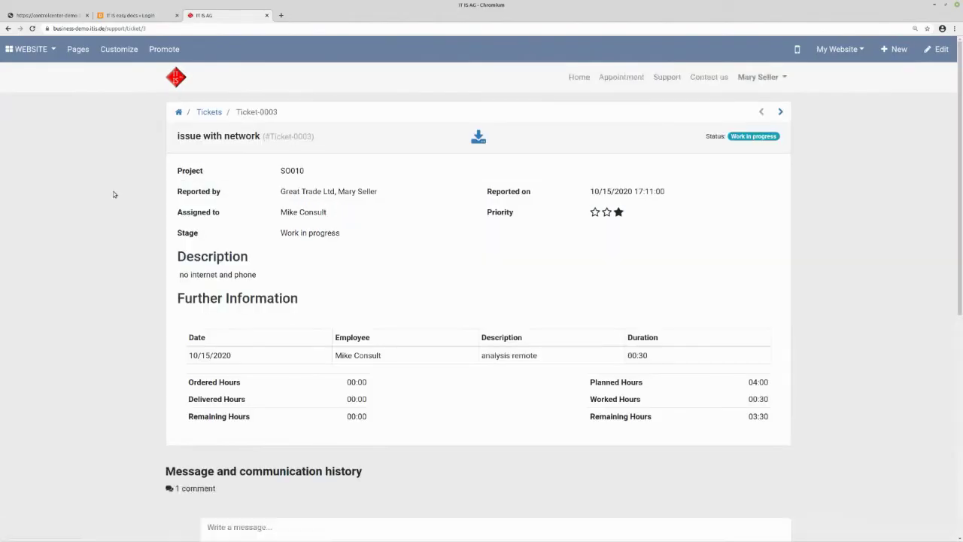
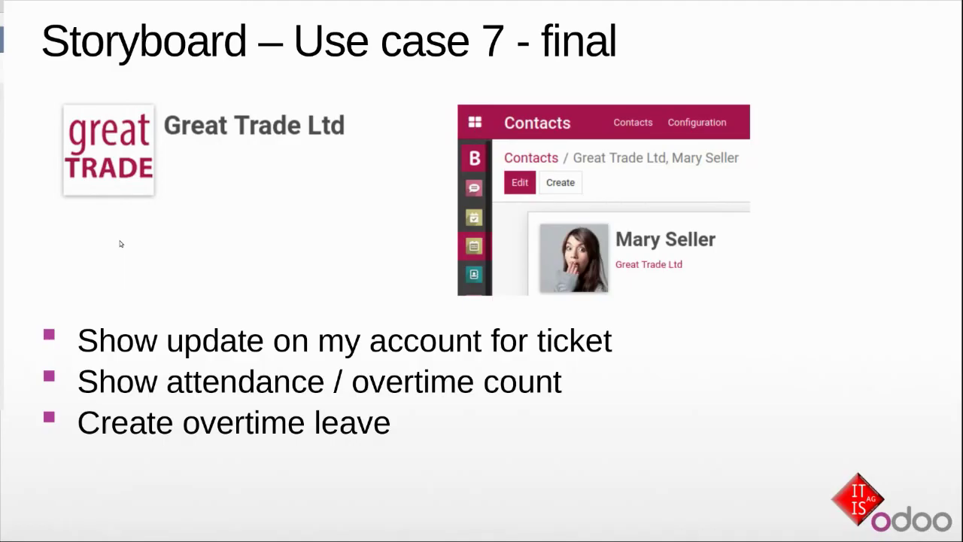
- Switch to the Odoo window and show the Attendances check-out card with 27 overtime hours
key(alt+Tab)
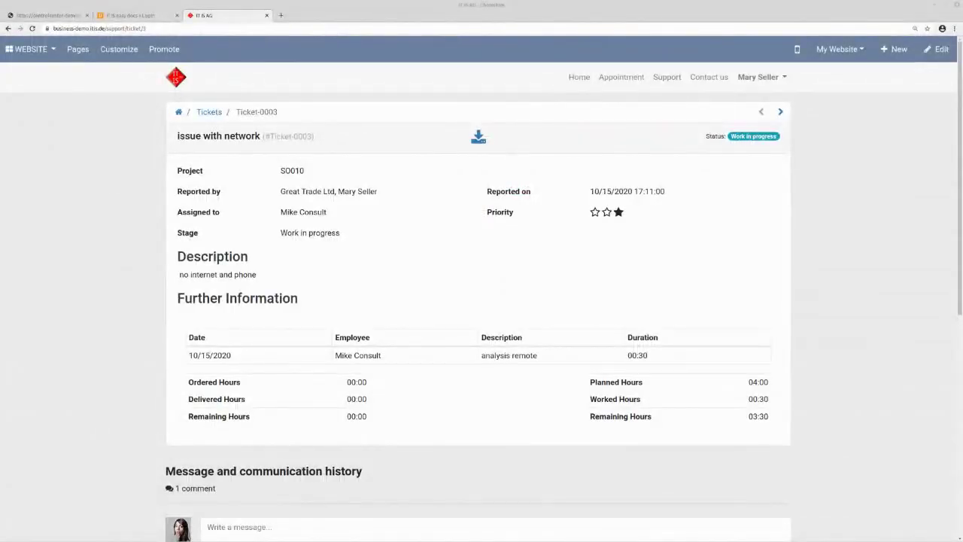
key(alt+Tab)
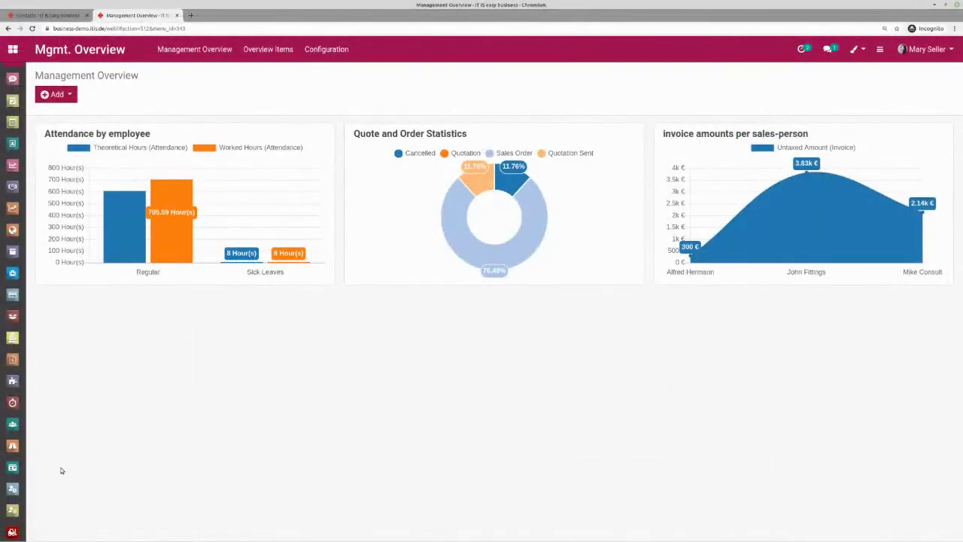
click(13, 490)
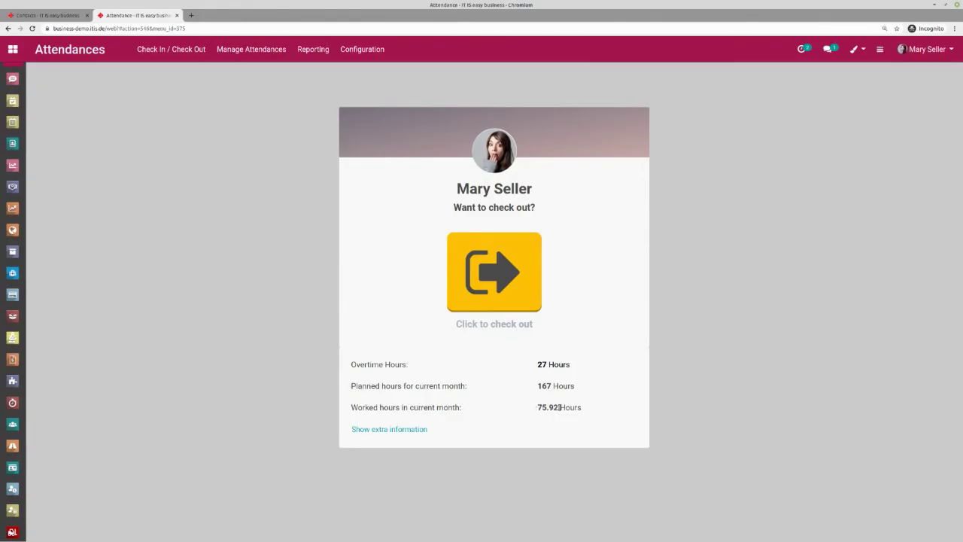
- Check the employee out with reason Felt Sick, then bring up the Employees list
click(410, 430)
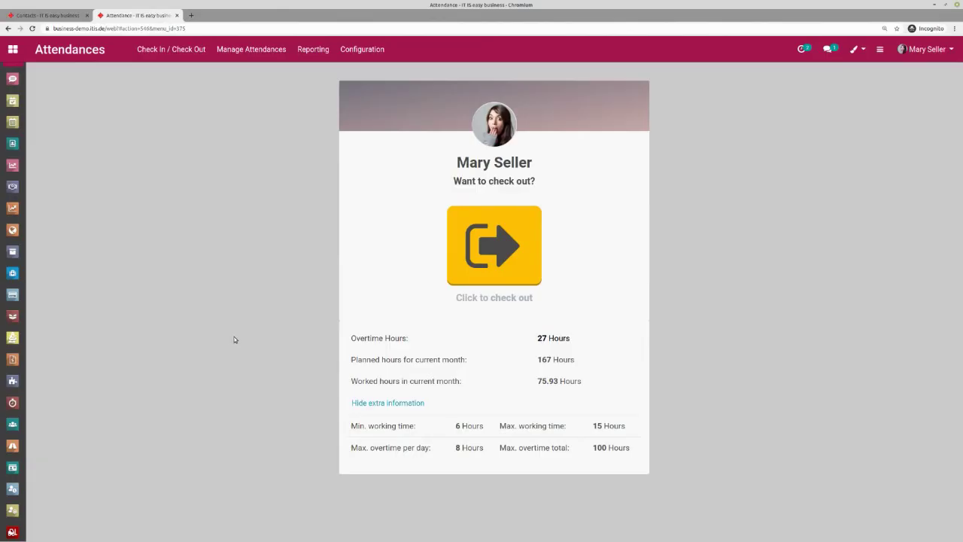
click(494, 262)
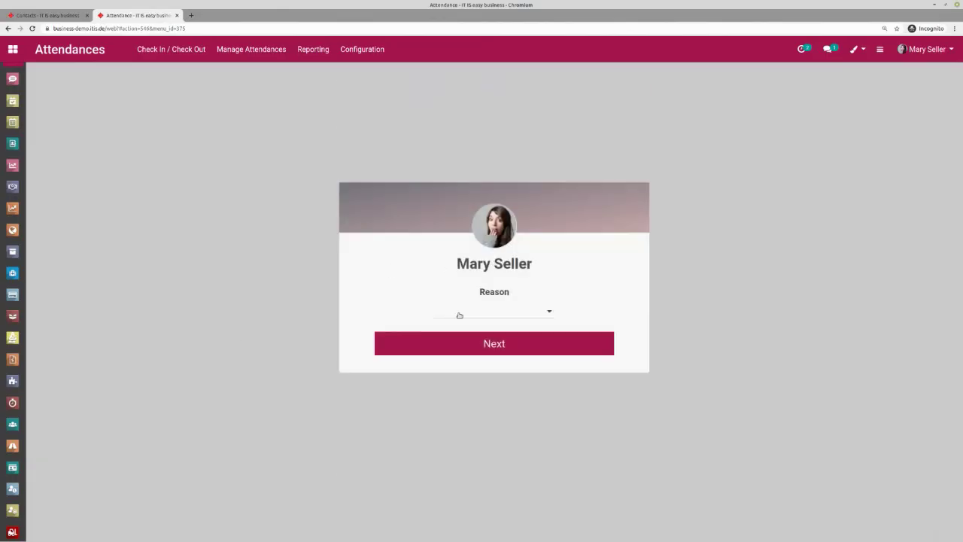
click(455, 310)
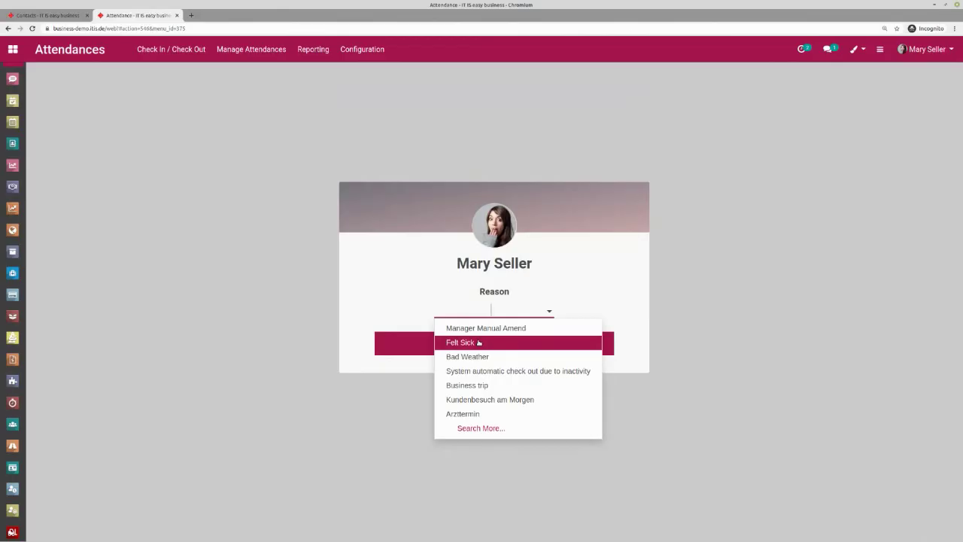
click(479, 342)
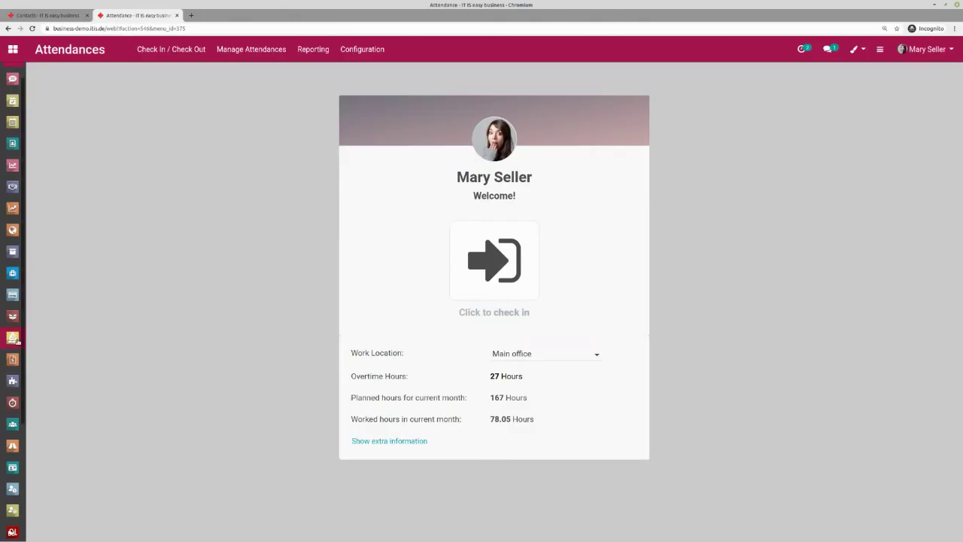
click(13, 426)
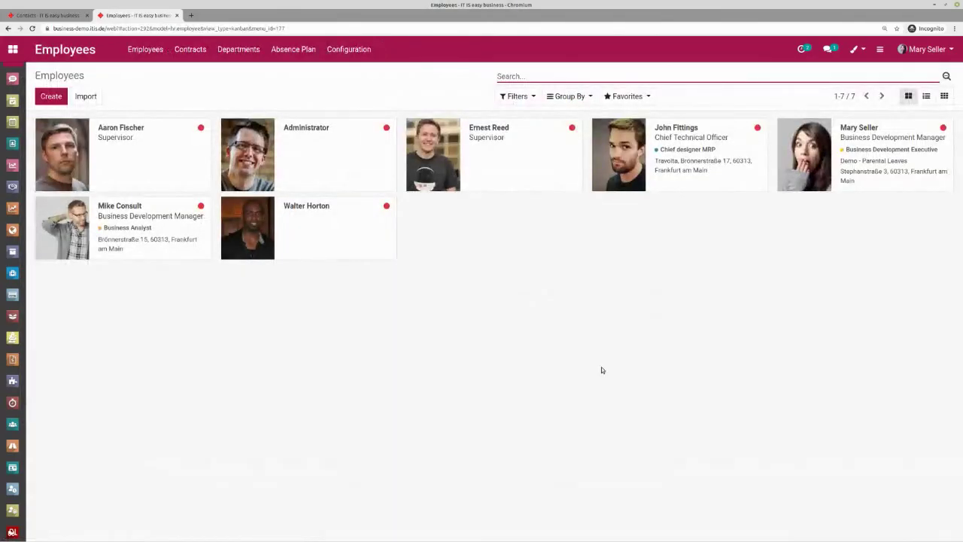
- Review the business development manager's 06:00–15:00 working limits, 08:00 overtime cap and 31.79 overtime hours
click(867, 136)
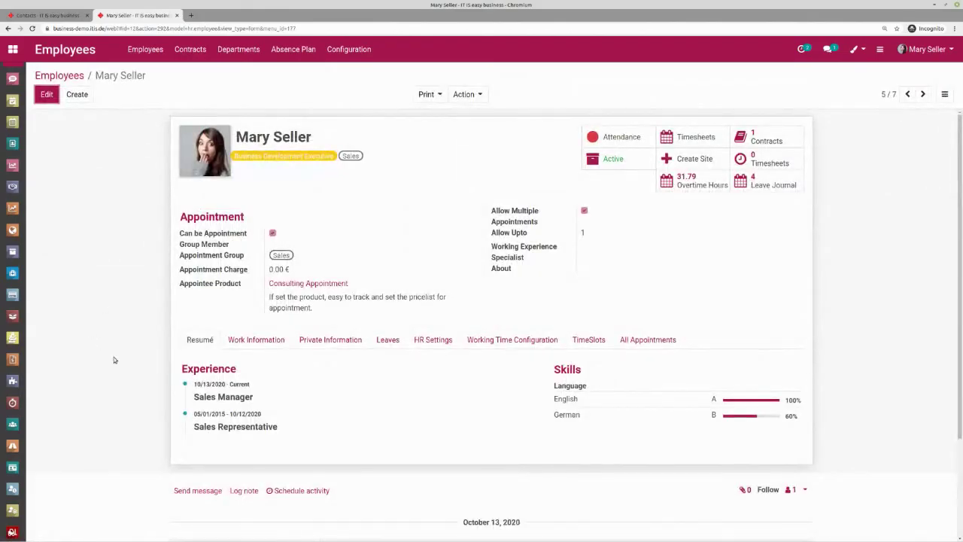
click(525, 340)
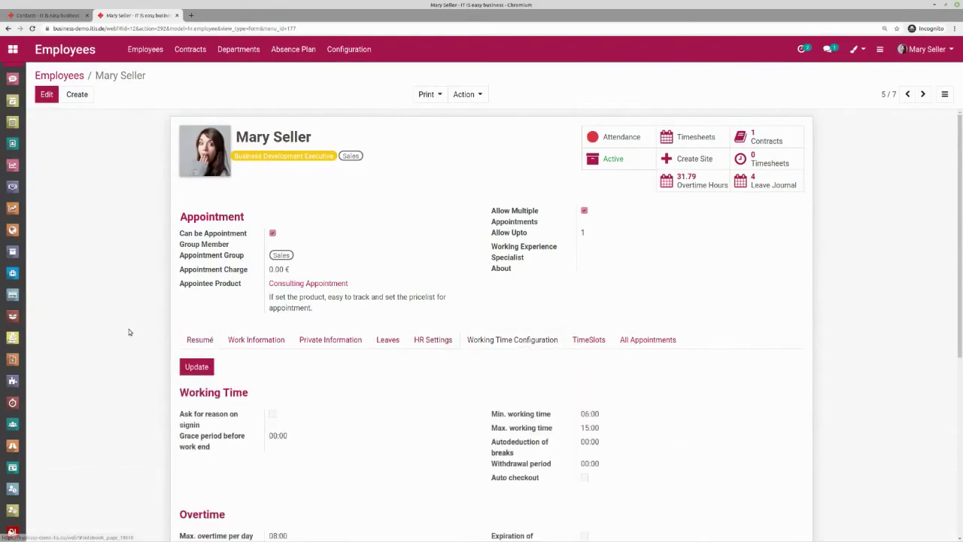
scroll(125, 331, down, 1)
scroll(124, 332, down, 1)
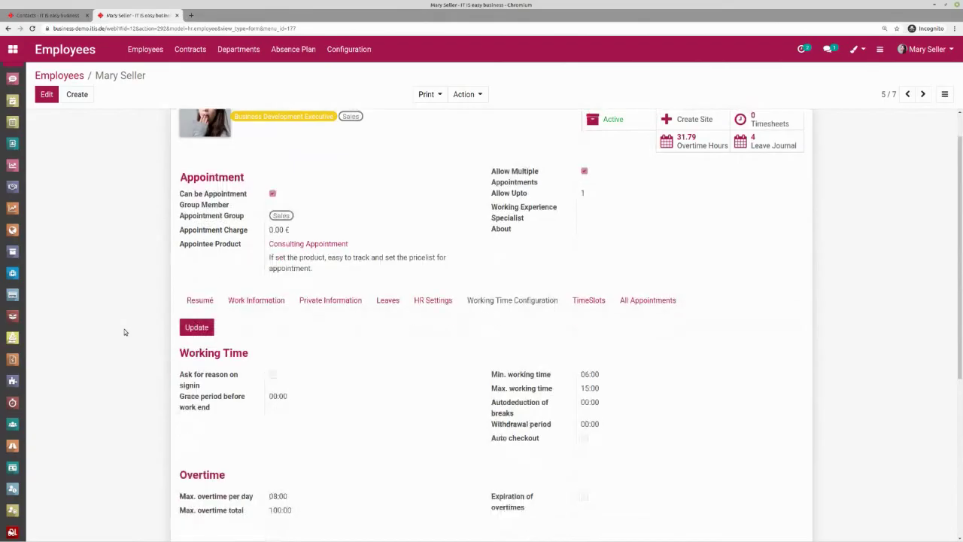
scroll(125, 331, down, 2)
scroll(125, 332, down, 2)
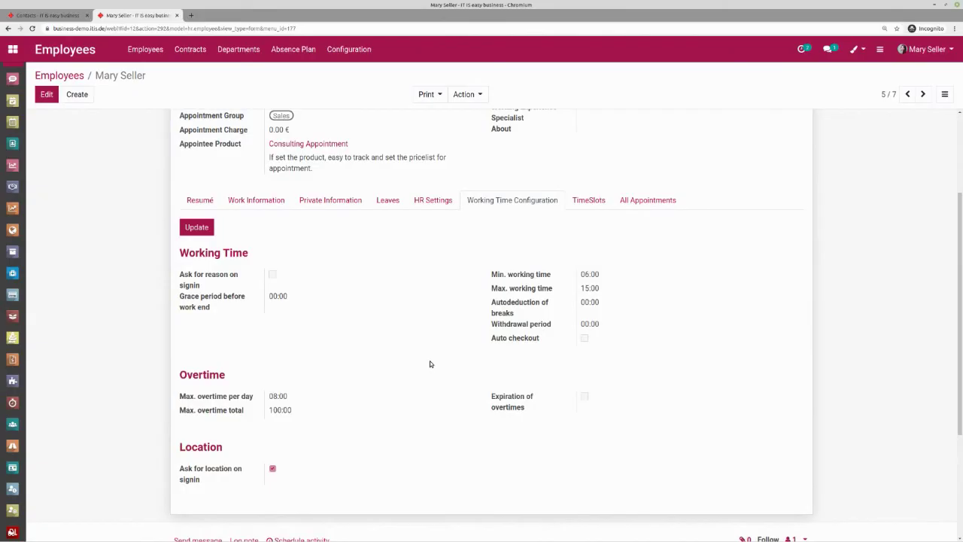
scroll(209, 359, up, 2)
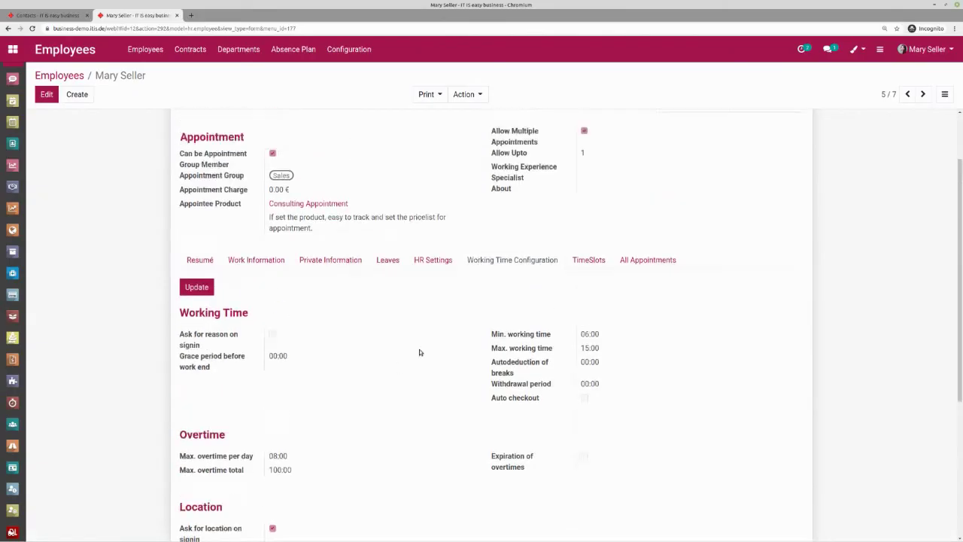
scroll(420, 352, up, 1)
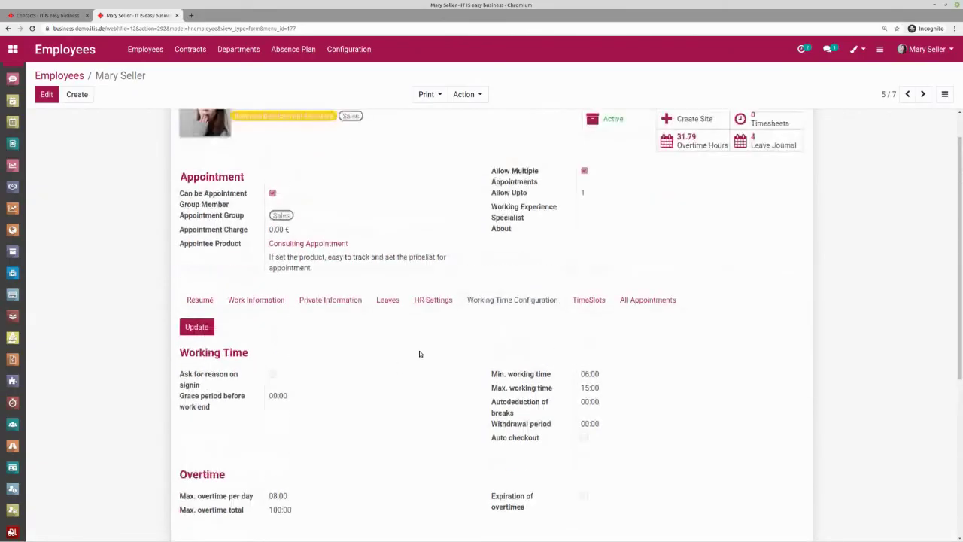
- Check the employee's leave balances, then view the October 2020 leaves calendar
click(389, 300)
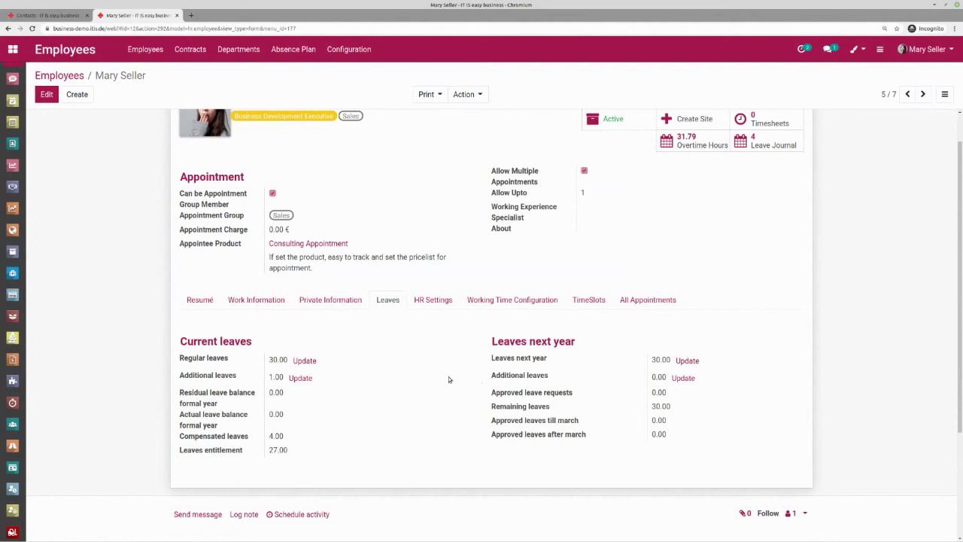
scroll(449, 380, up, 1)
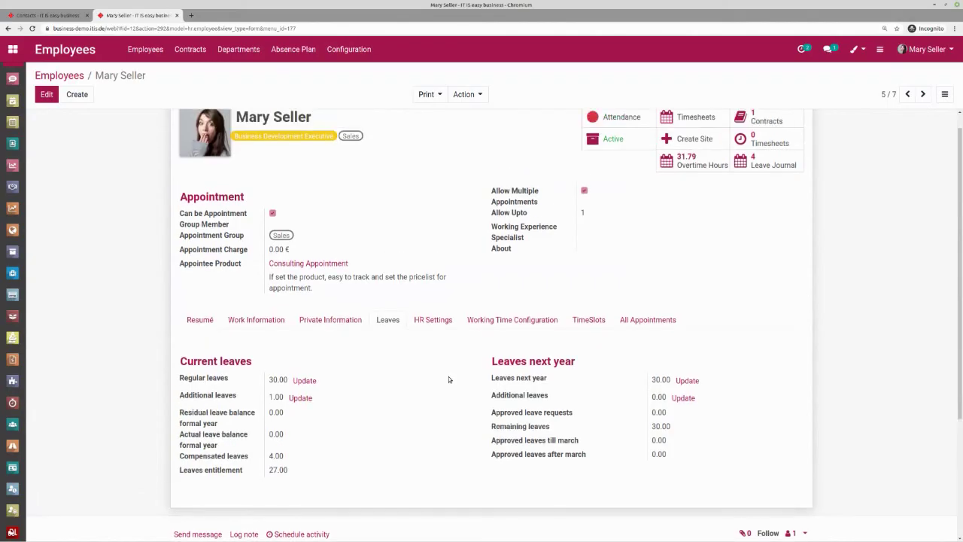
scroll(449, 379, up, 1)
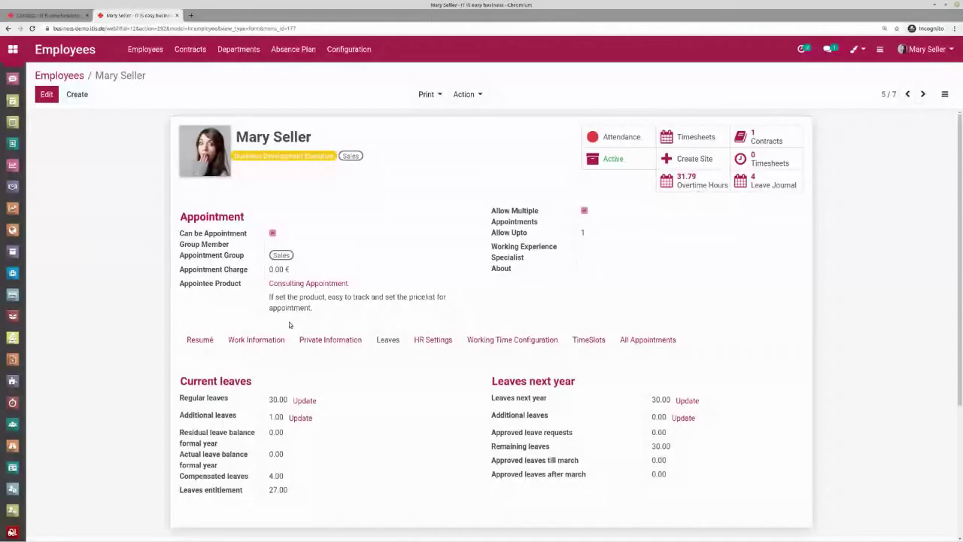
click(15, 513)
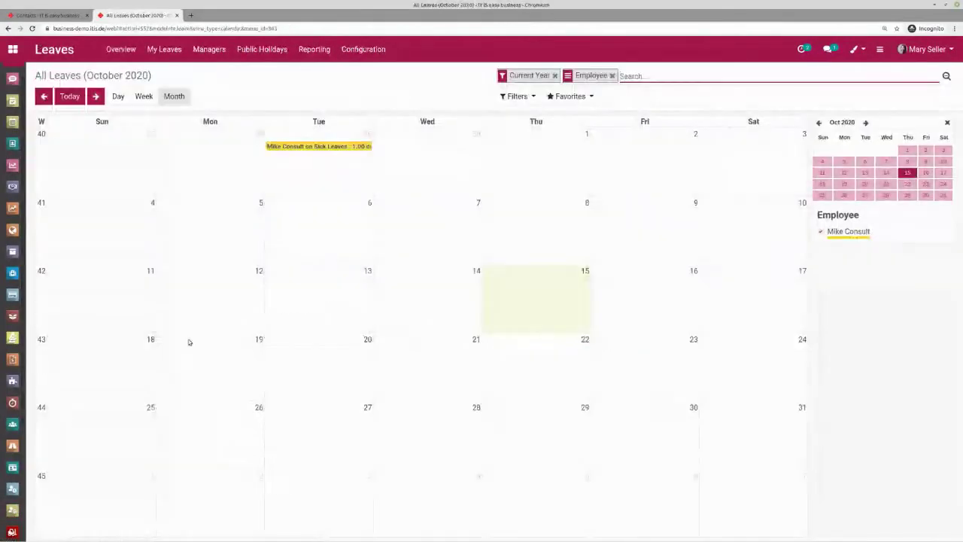
- Create and approve a 7.60-hour Overtime Leaves request for 10/16/2020, then return to Employees
click(641, 285)
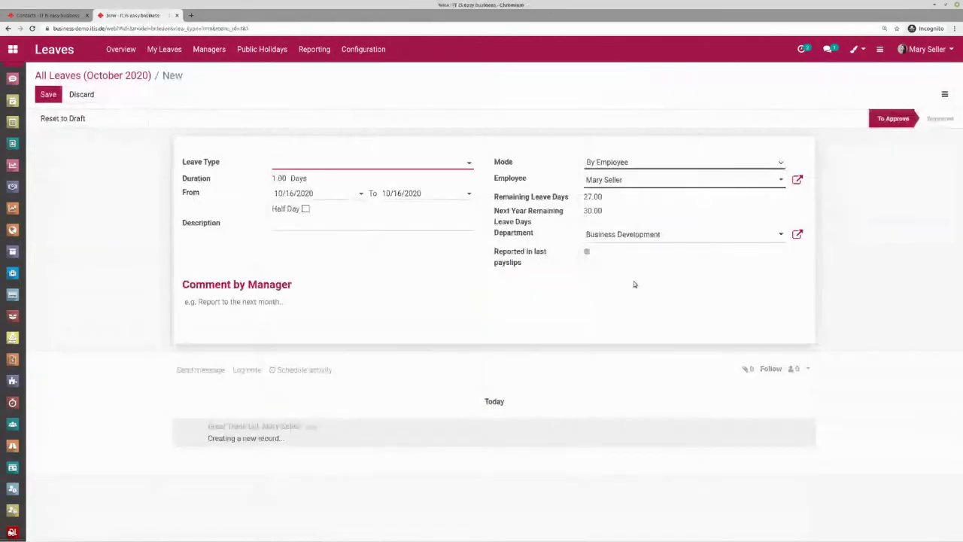
click(376, 165)
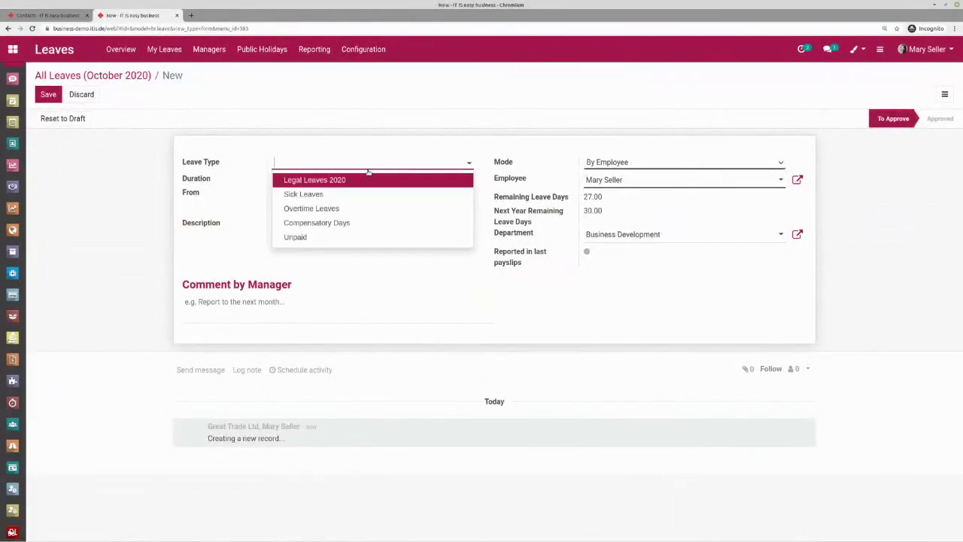
click(346, 211)
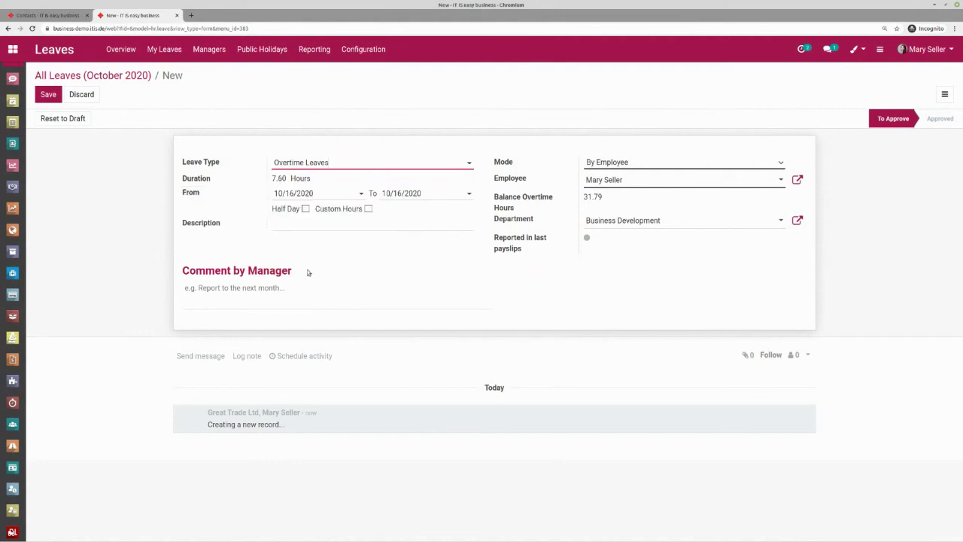
click(48, 97)
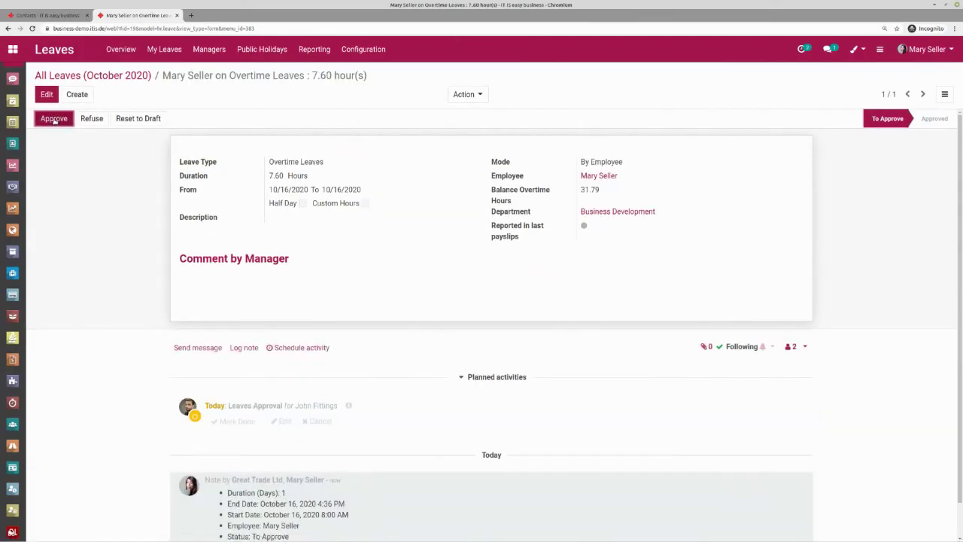
click(54, 119)
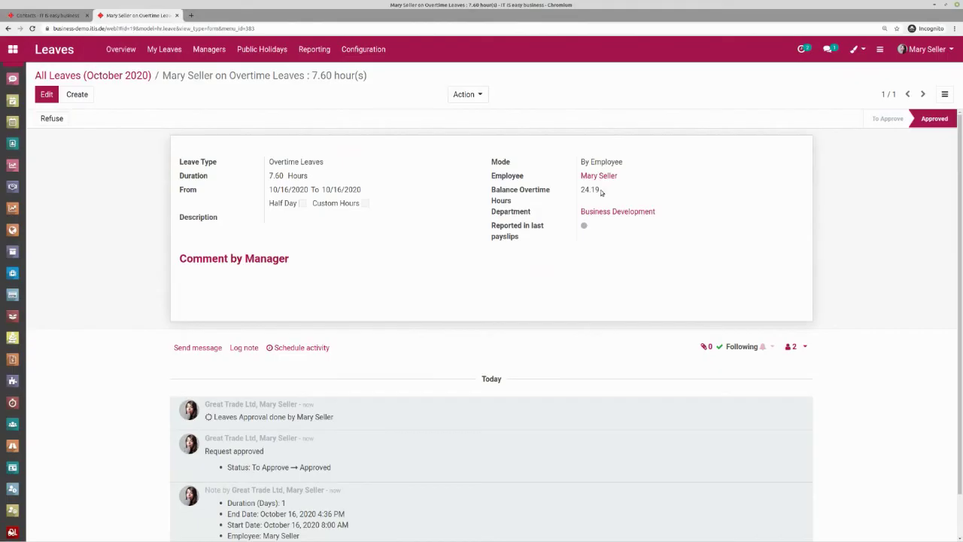
click(12, 424)
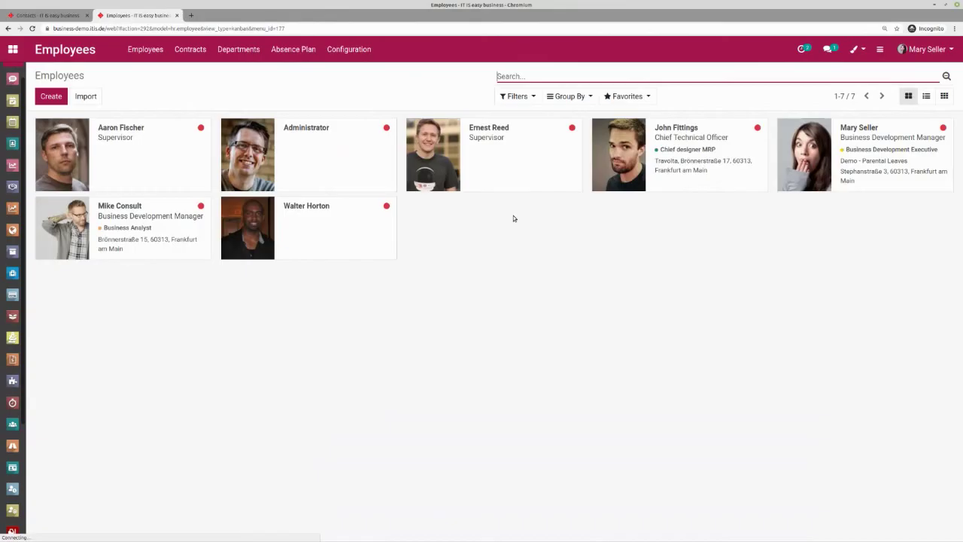
- Open the manager's attendance records, then return to her form showing 24.19 overtime hours
click(866, 151)
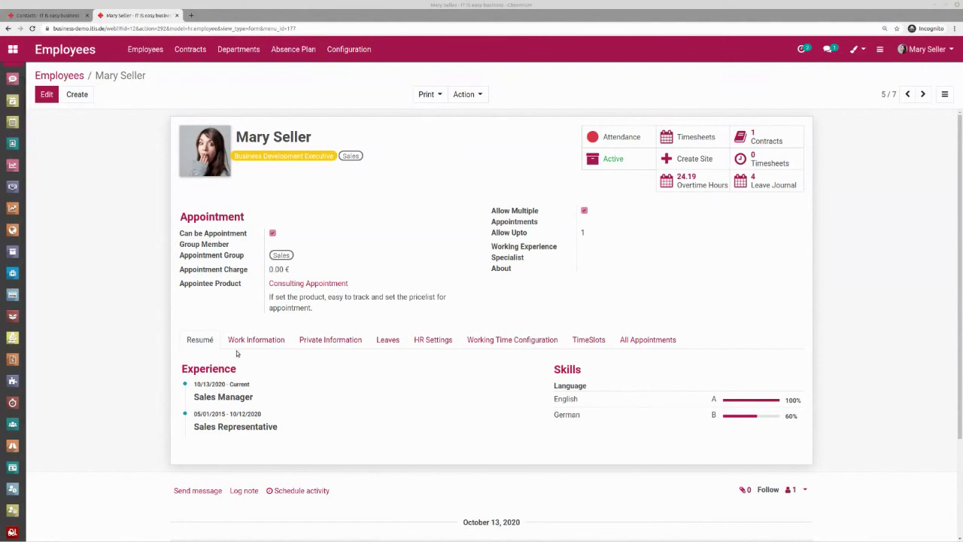
click(621, 137)
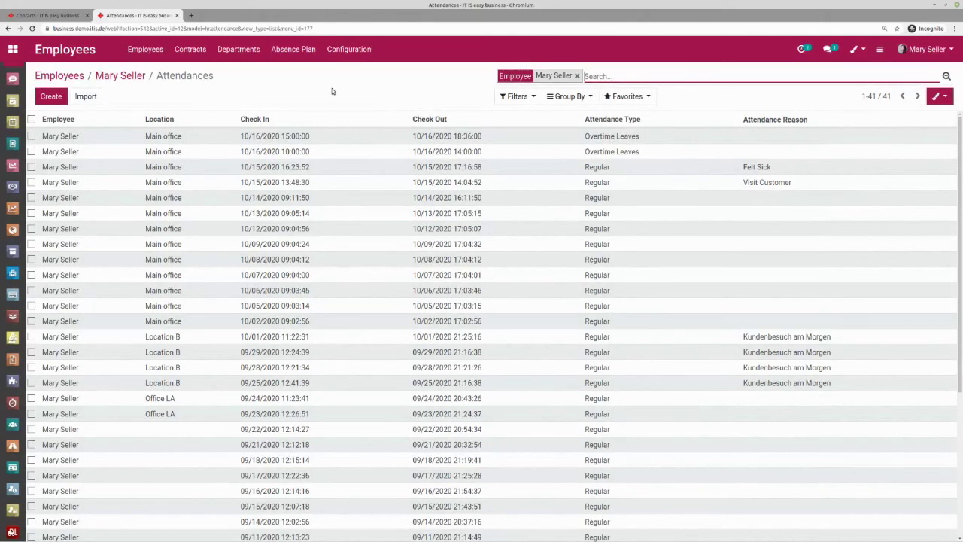
click(140, 76)
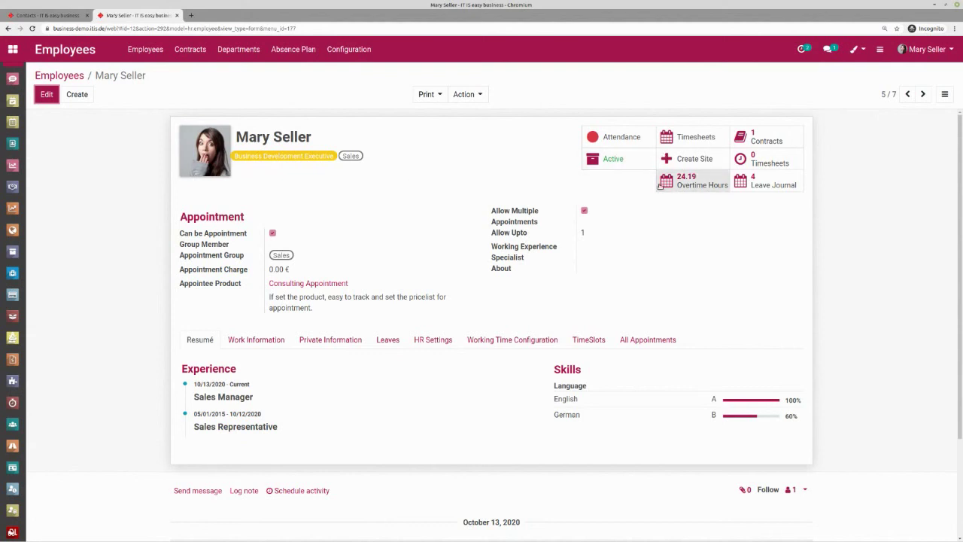
click(629, 138)
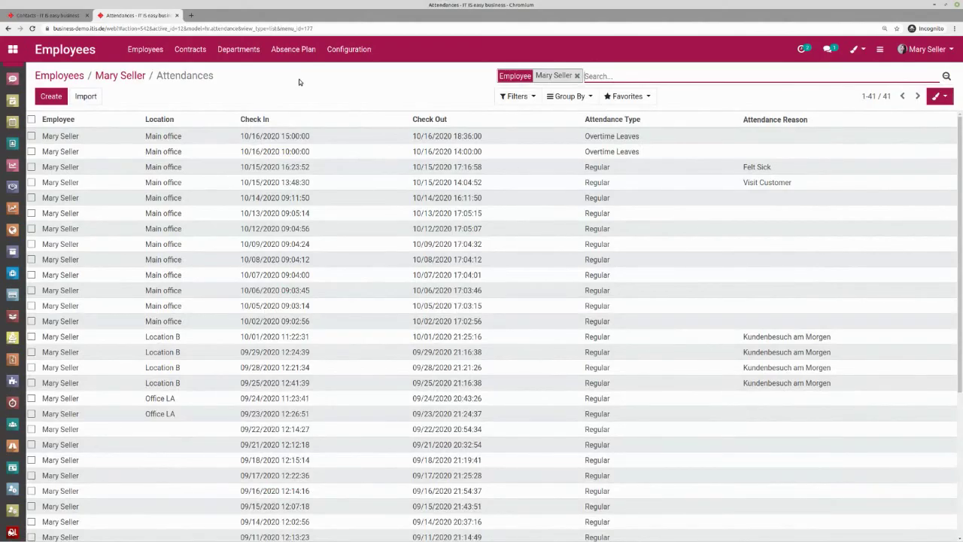
click(123, 76)
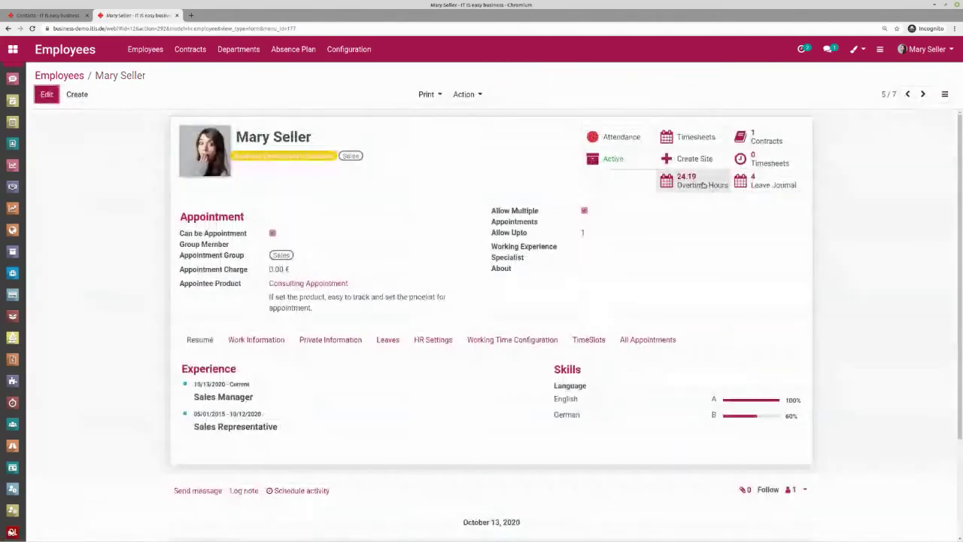
click(691, 181)
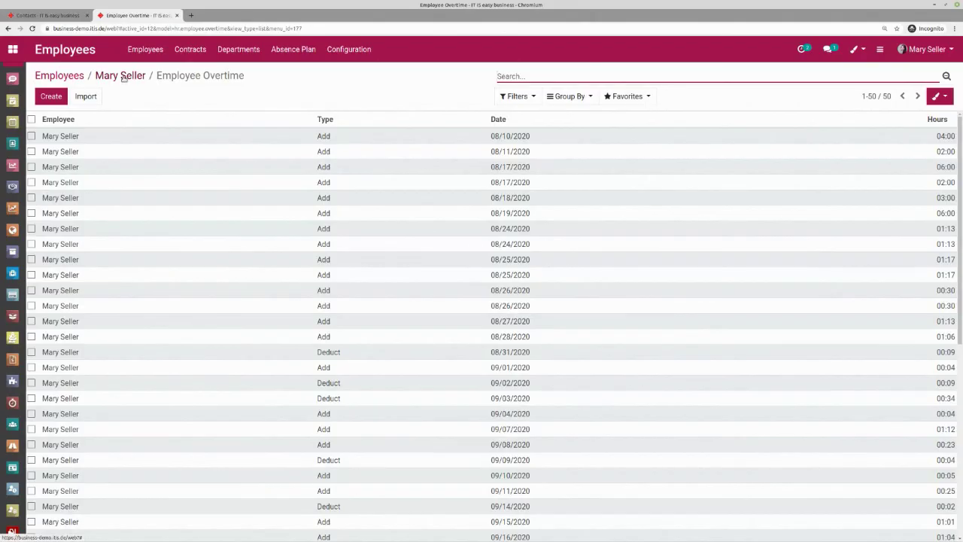
click(123, 78)
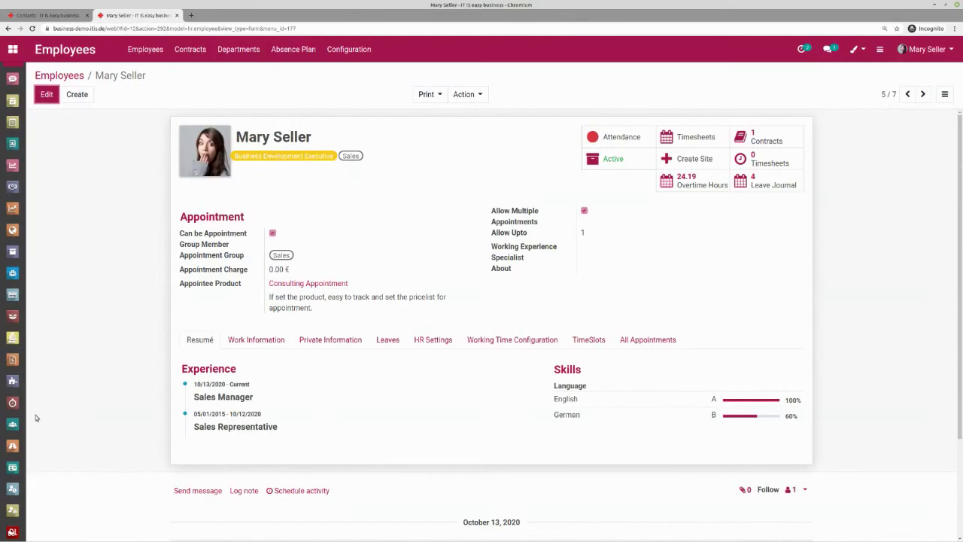
- Open the Attendances app and look through its Reporting menu options
click(15, 482)
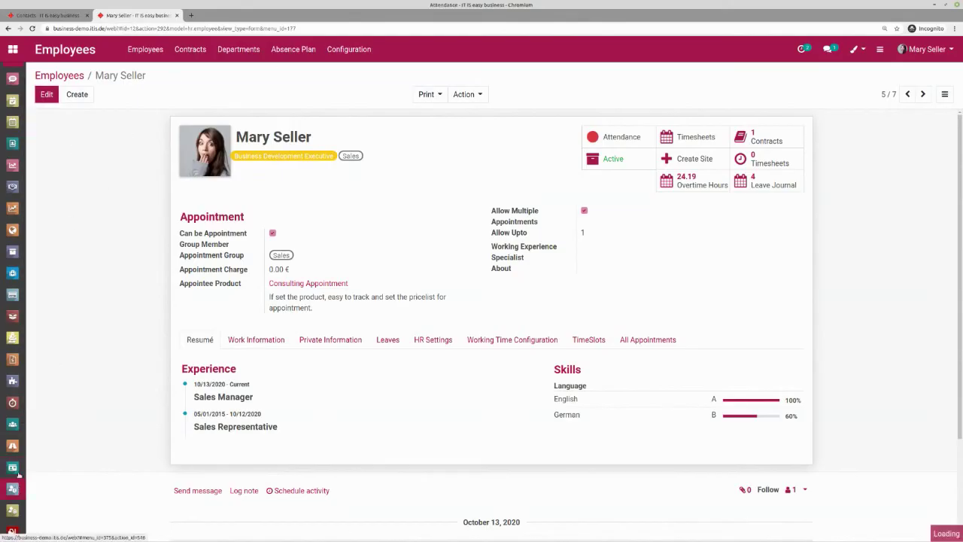
click(307, 50)
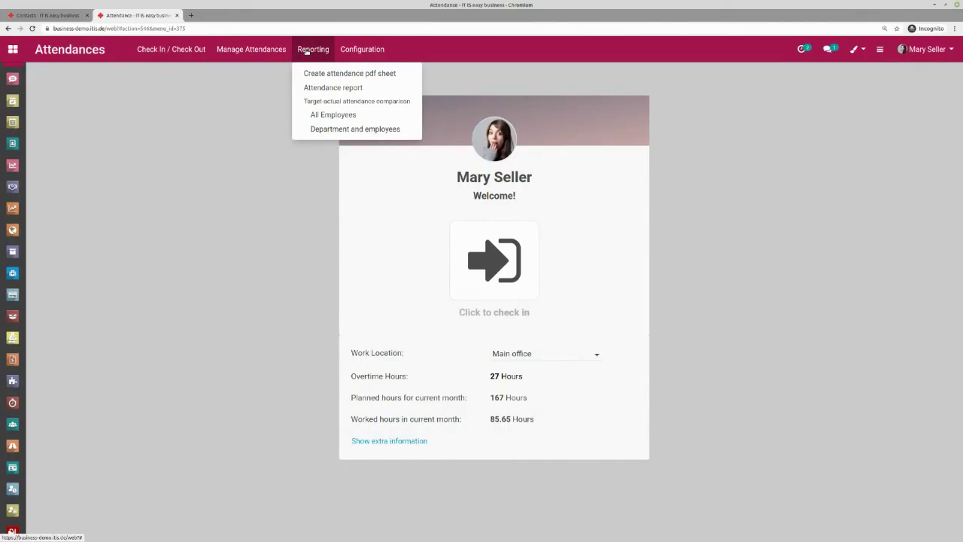
click(309, 51)
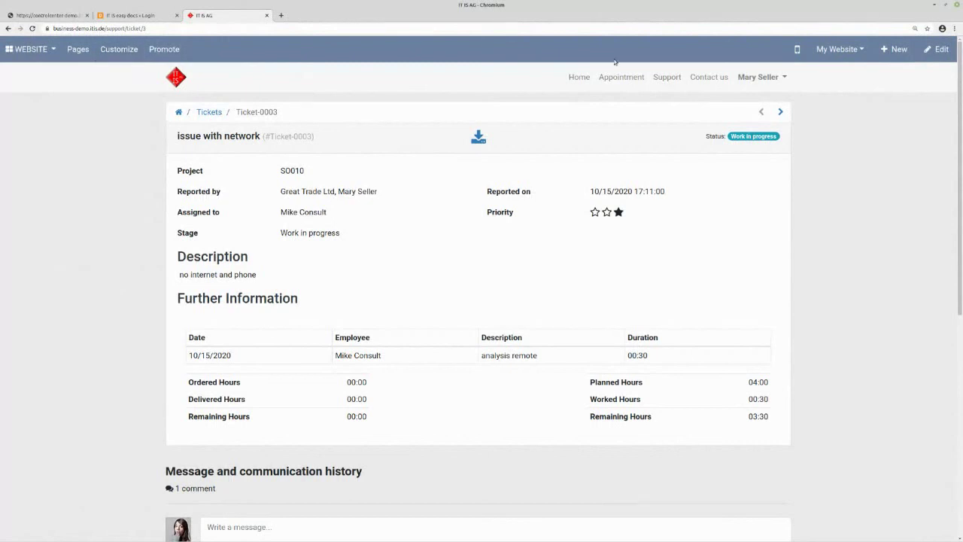
- Log out of the website portal from the account menu
click(764, 77)
click(752, 121)
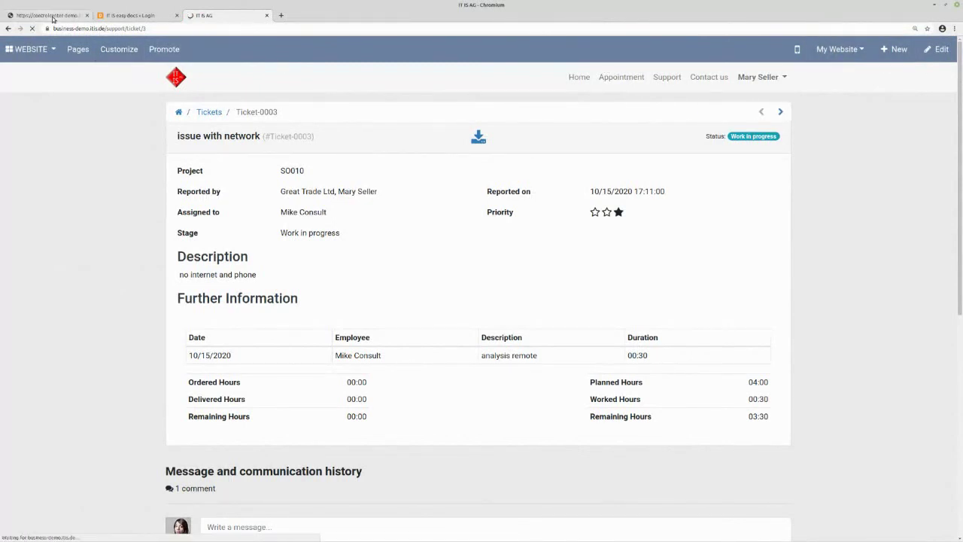
- Log into Control Center with the saved admin username and password, then open ITIS easy business
click(53, 15)
click(31, 28)
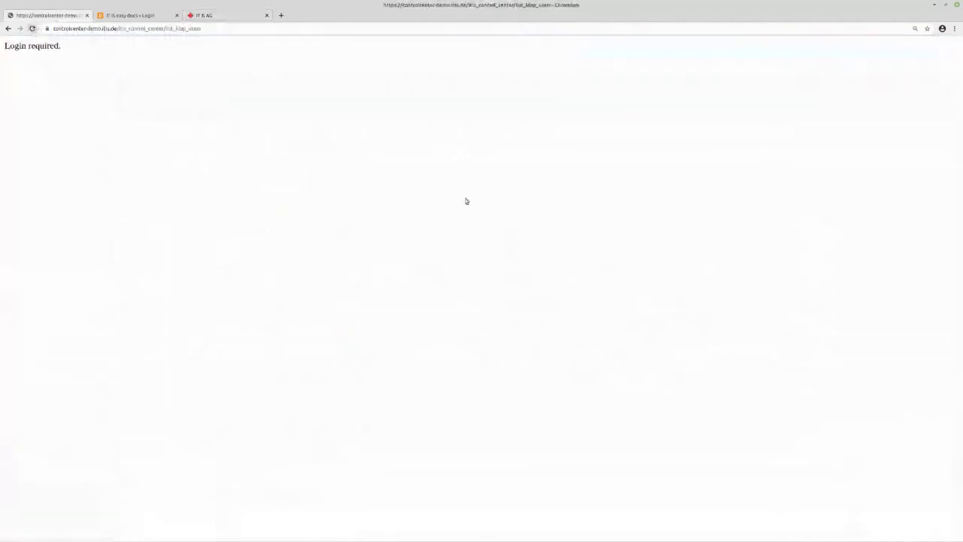
click(472, 209)
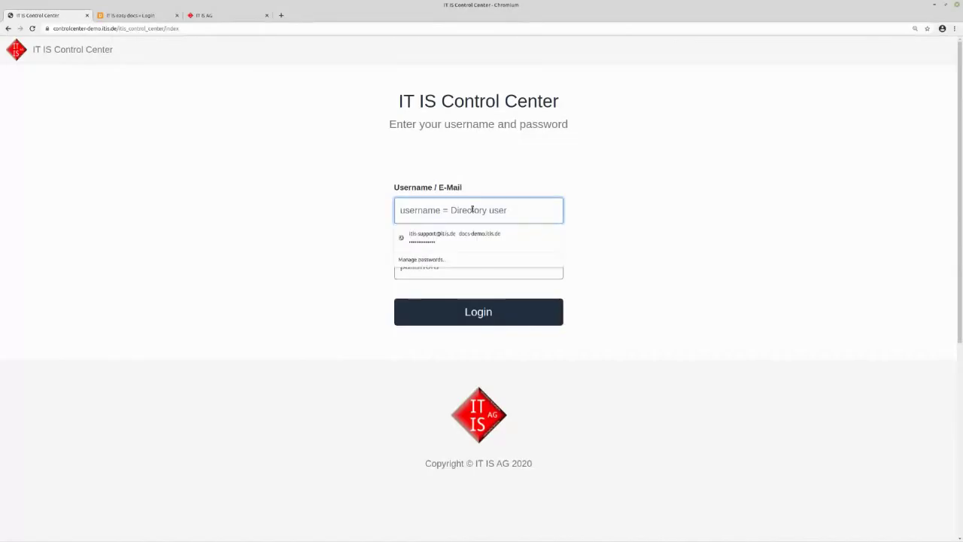
text(alfred)
key(Down)
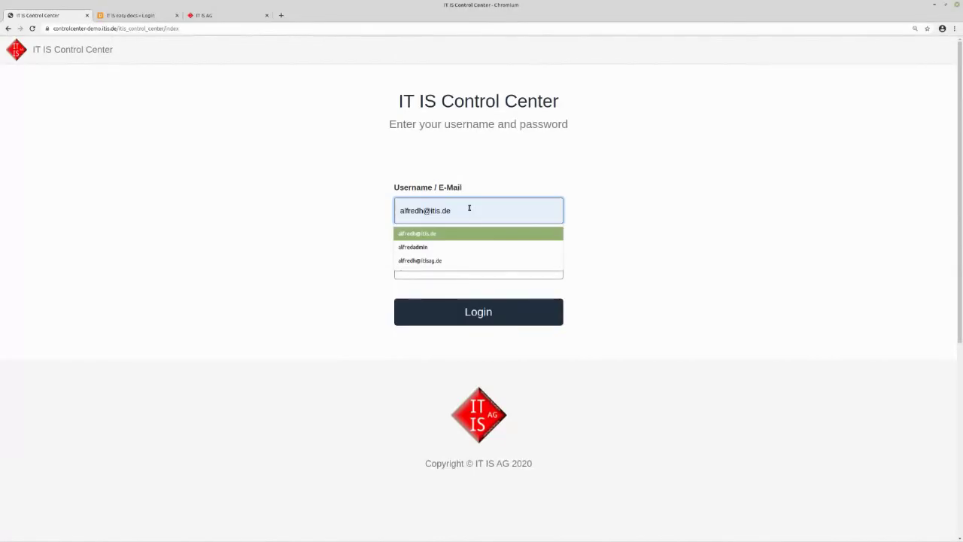
key(Tab)
text(password)
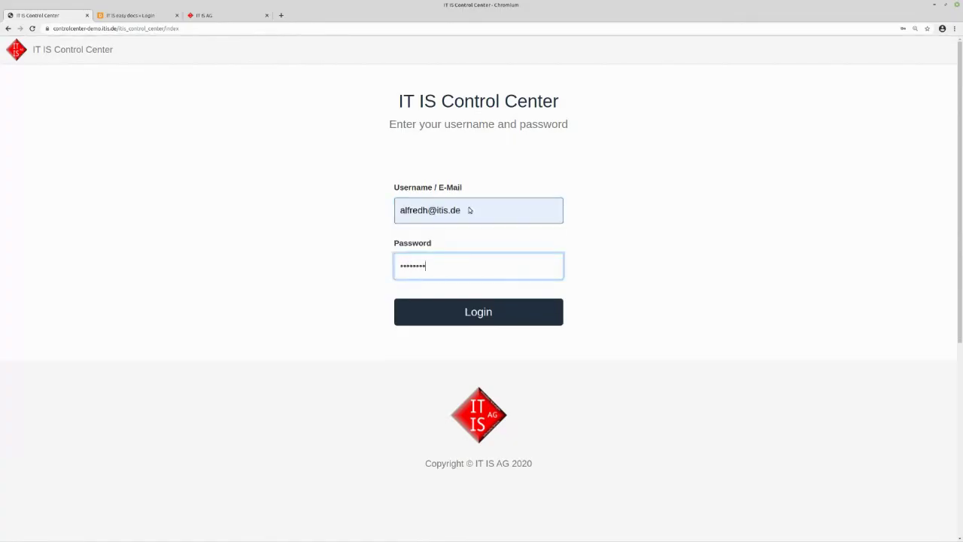
key(Return)
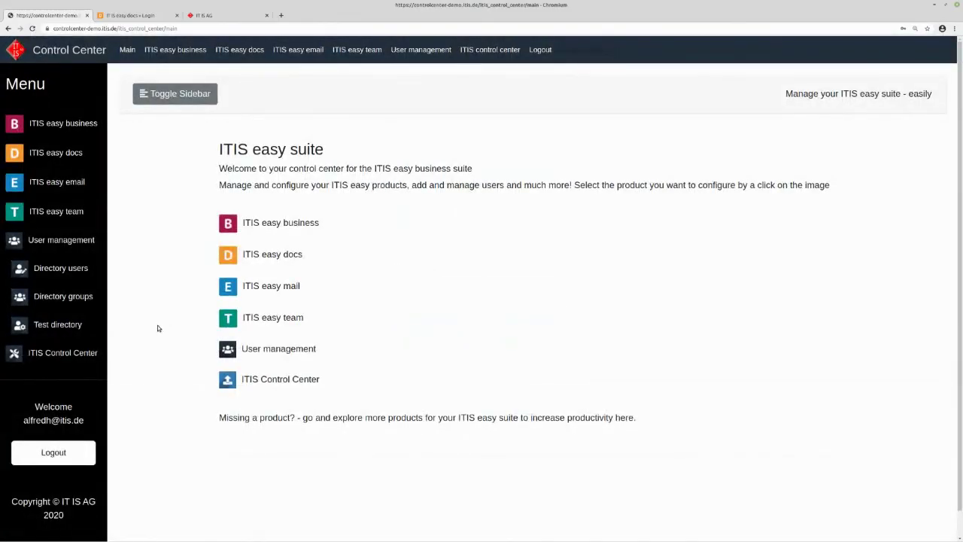
click(16, 125)
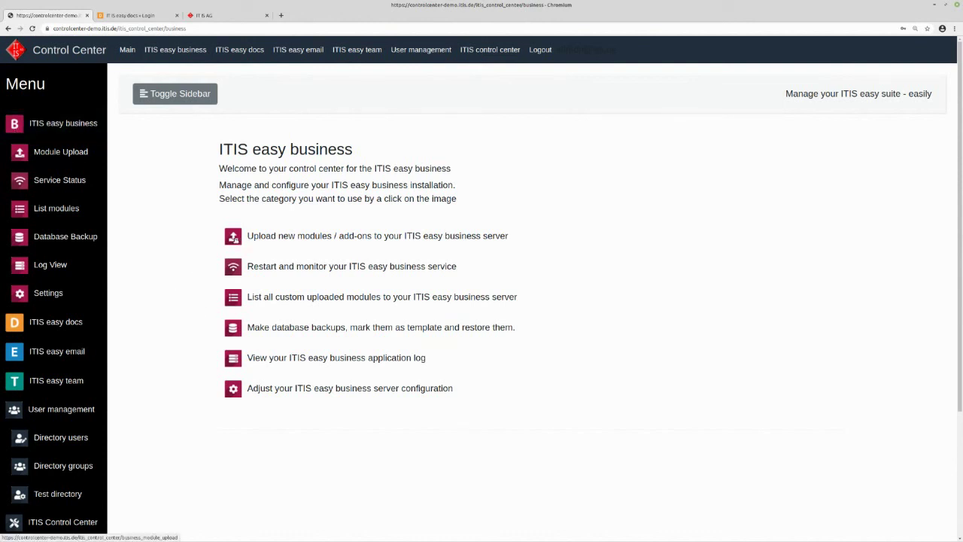
- Visit the ITIS easy business Module Upload, Service Status restart and database backup pages
click(234, 240)
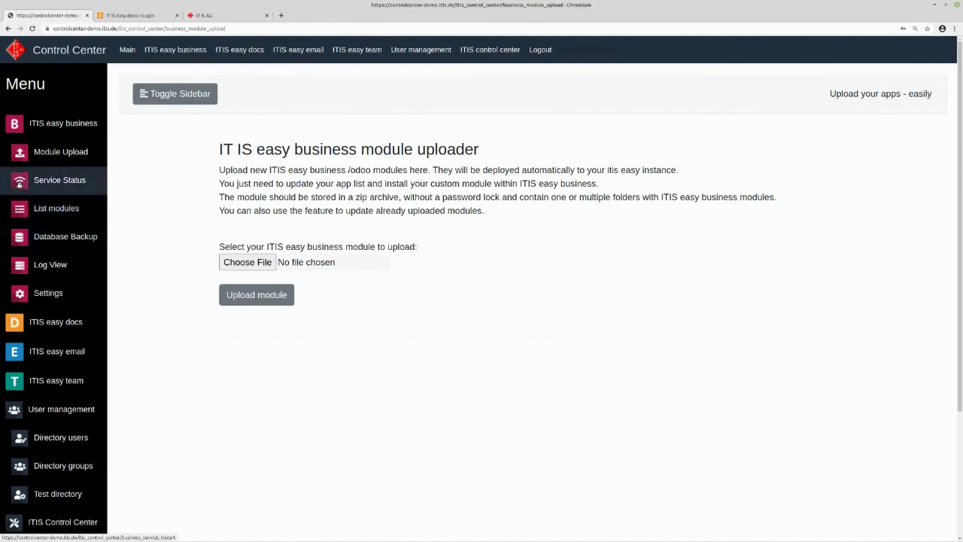
click(59, 179)
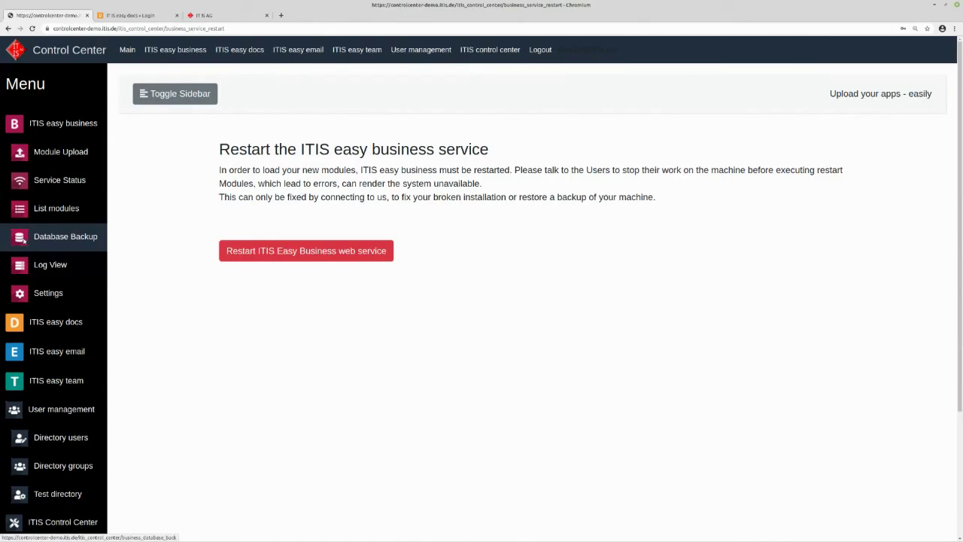
click(24, 240)
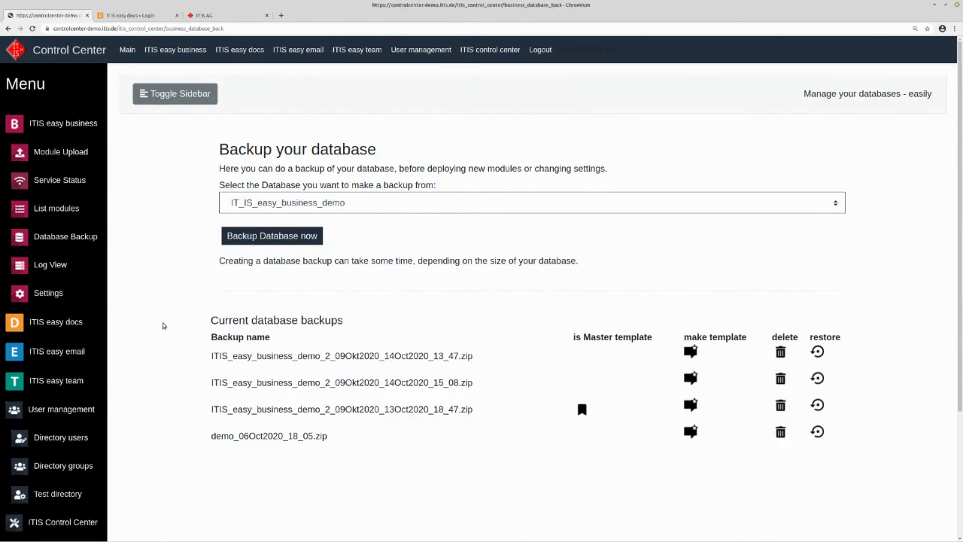
- View the easy business server settings, return to its overview, then open the easy docs section
click(48, 293)
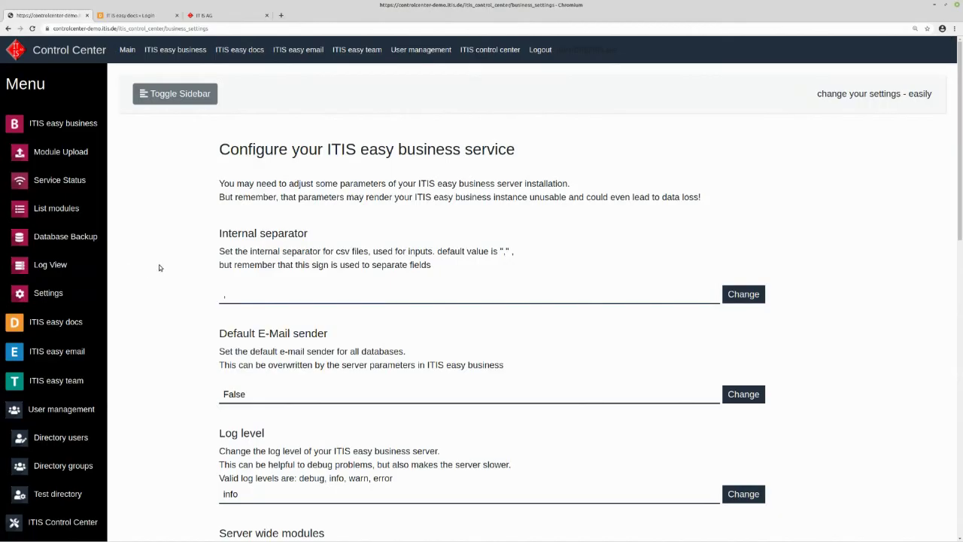
click(15, 124)
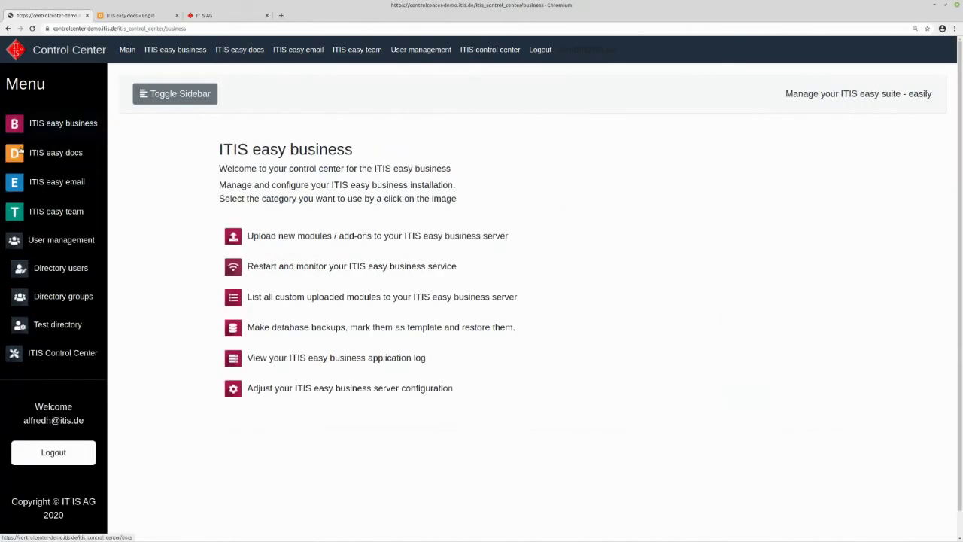
click(15, 153)
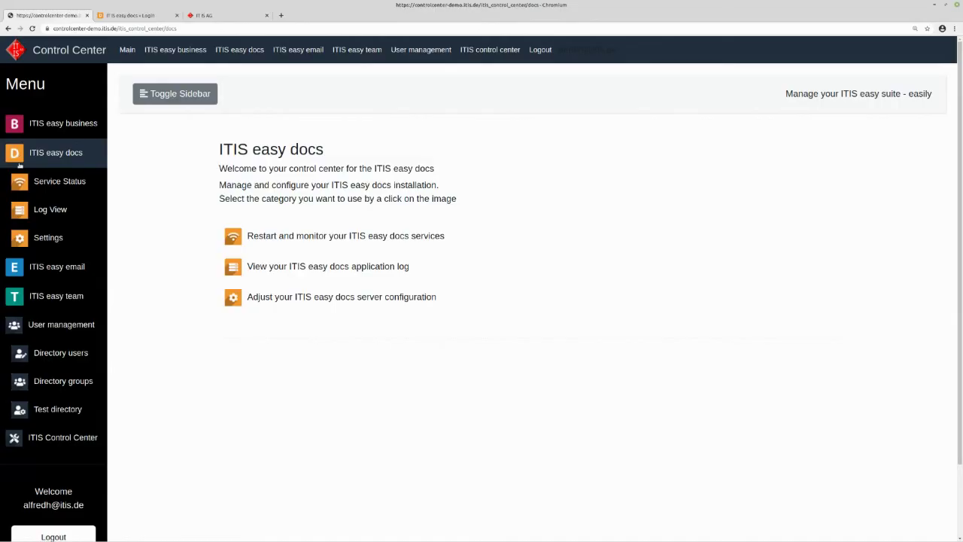
- Open the directory users list under User management, then switch to the easy docs login tab
click(12, 334)
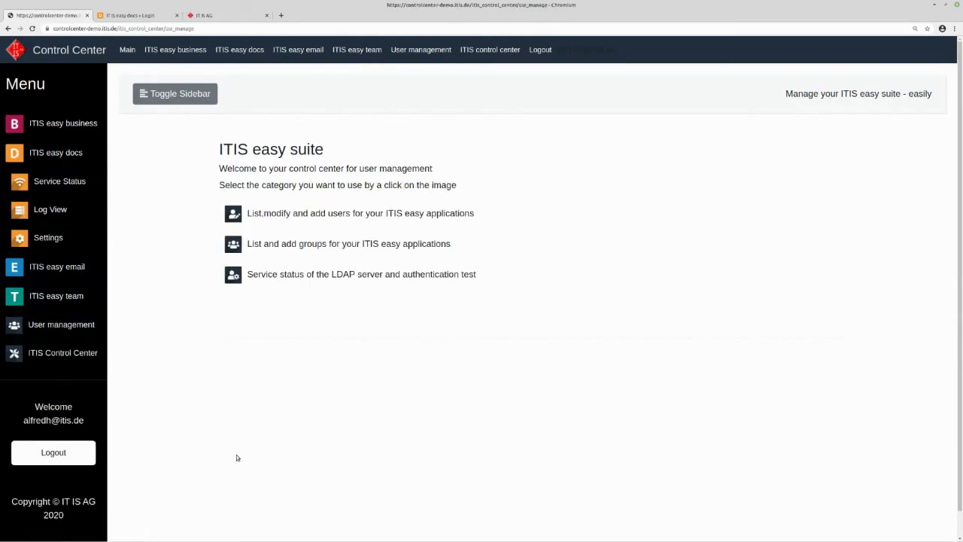
click(12, 331)
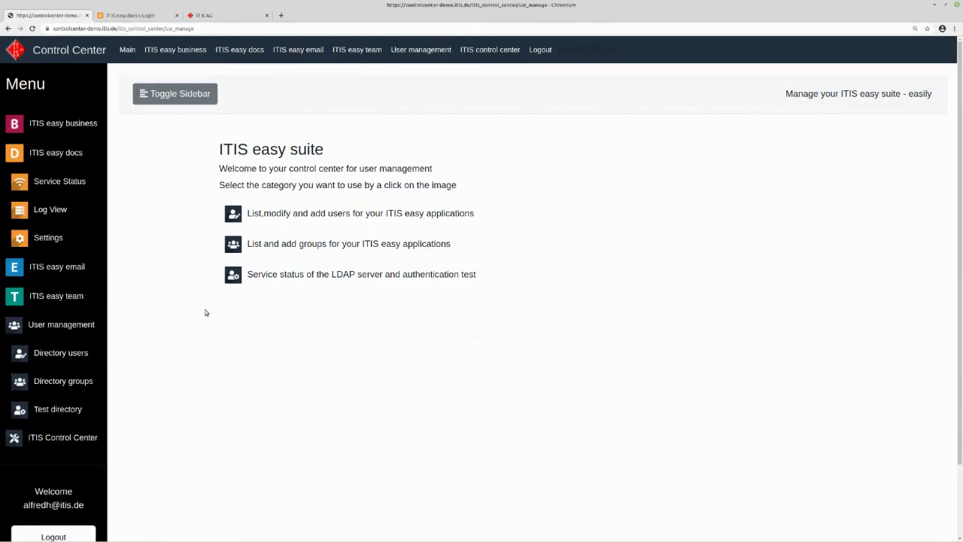
click(235, 217)
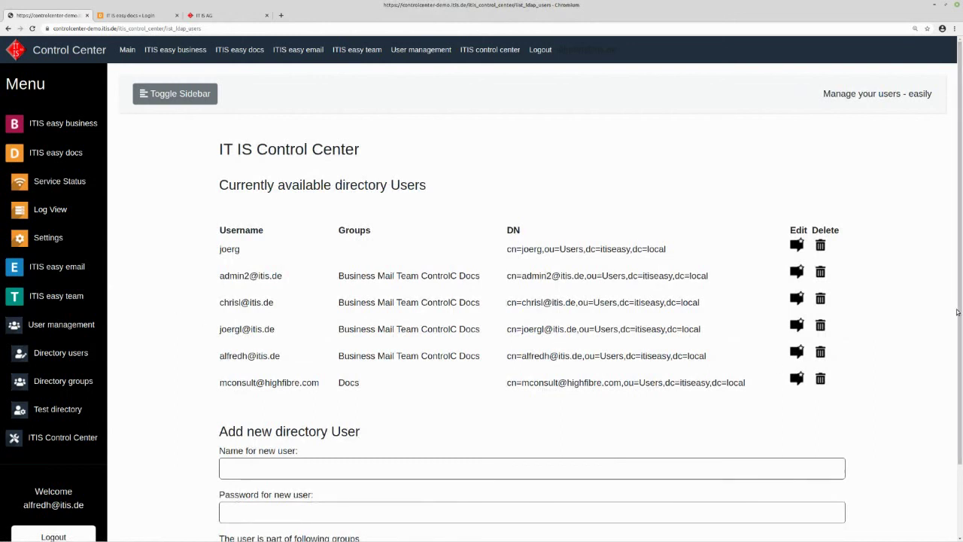
drag(960, 307, 961, 340)
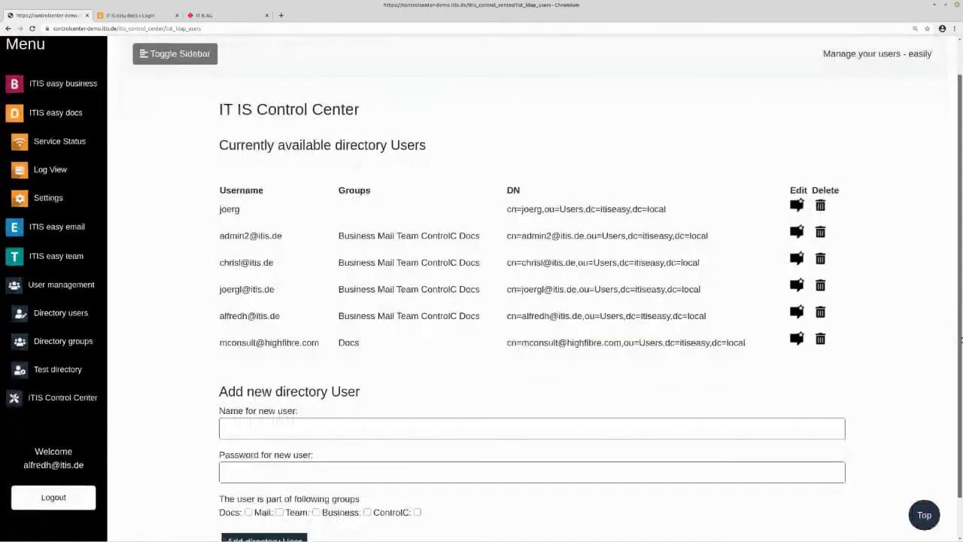
scroll(961, 340, down, 1)
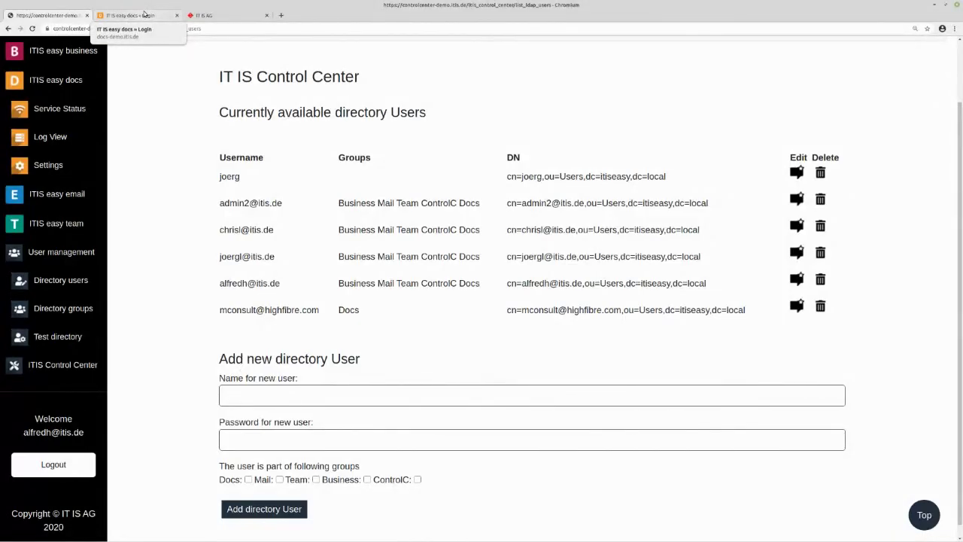
click(144, 13)
- Attempt an easy docs sign-in with the new user's suggested login and a password
drag(464, 294, 329, 286)
key(BackSpace)
text(gerald)
key(Down)
key(Return)
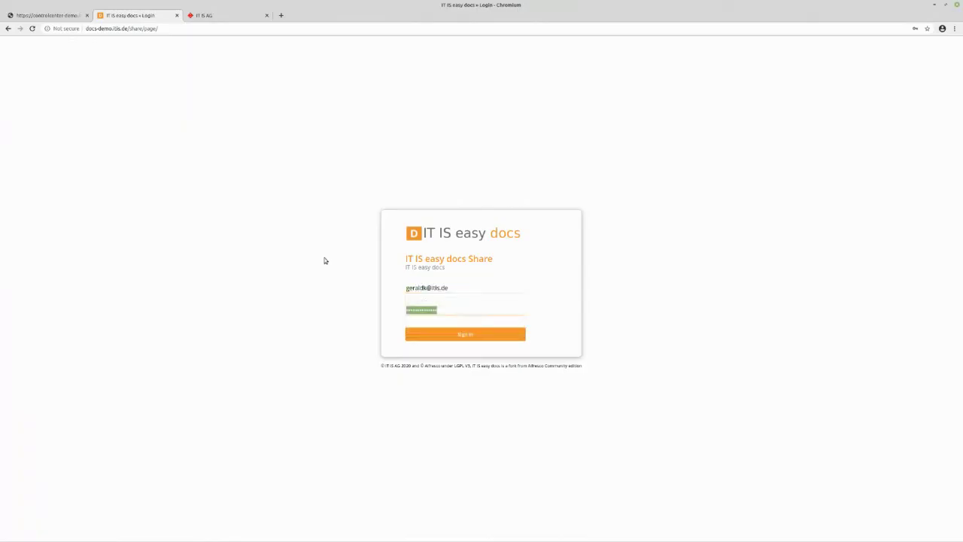
key(Tab)
text(*********)
key(Return)
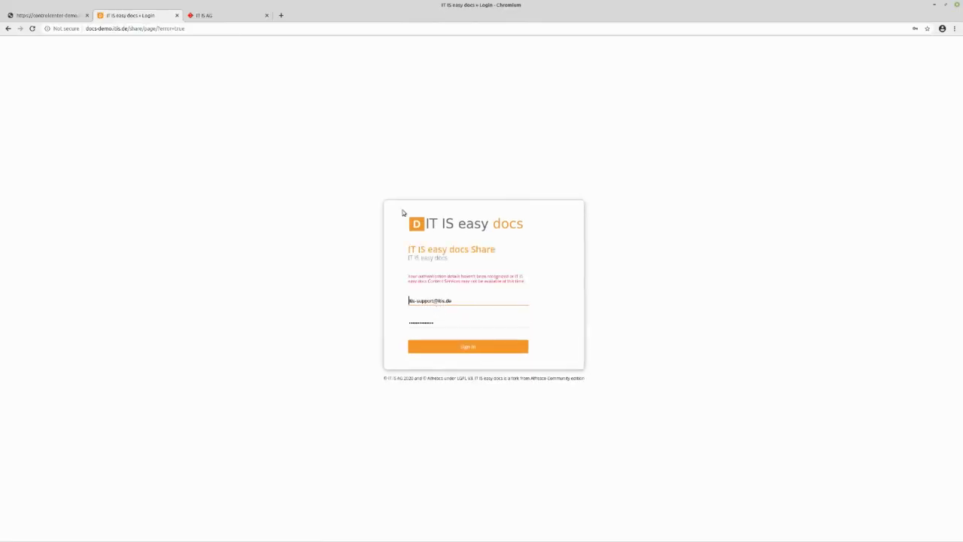
- Zoom the login page to 150% through the browser menu
click(954, 29)
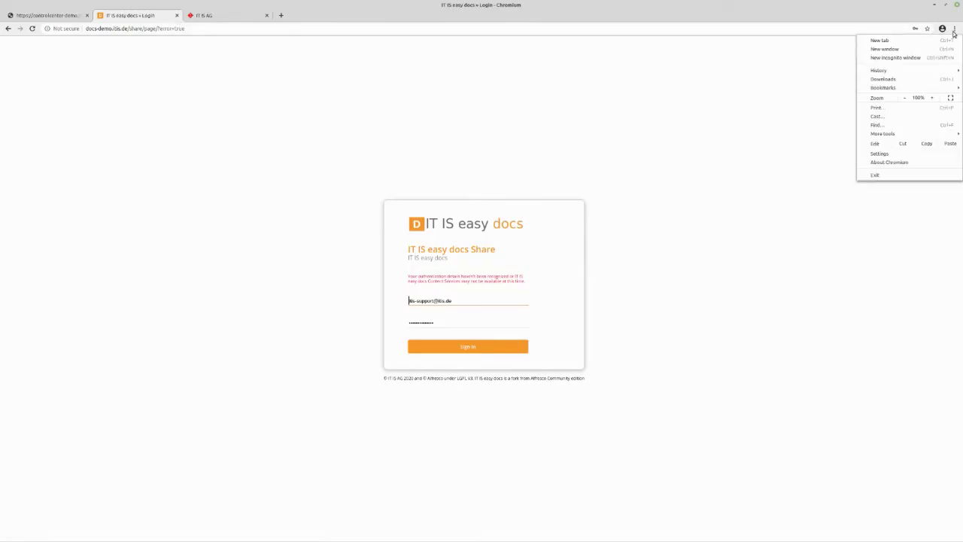
click(933, 98)
click(933, 97)
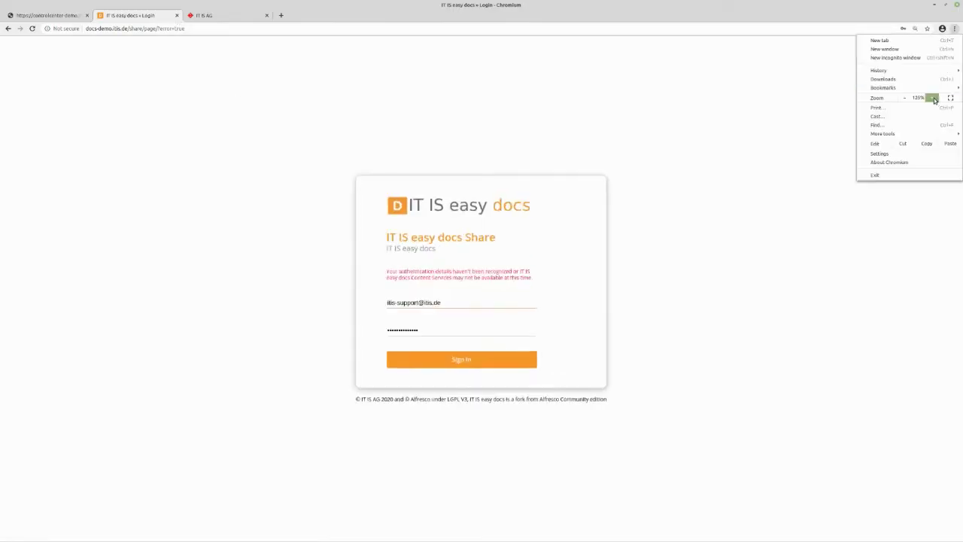
click(933, 98)
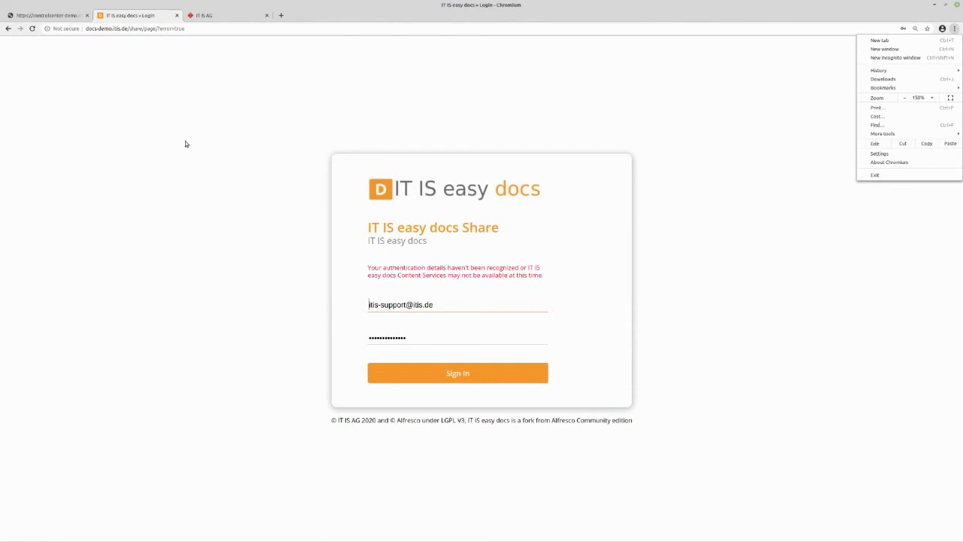
click(447, 310)
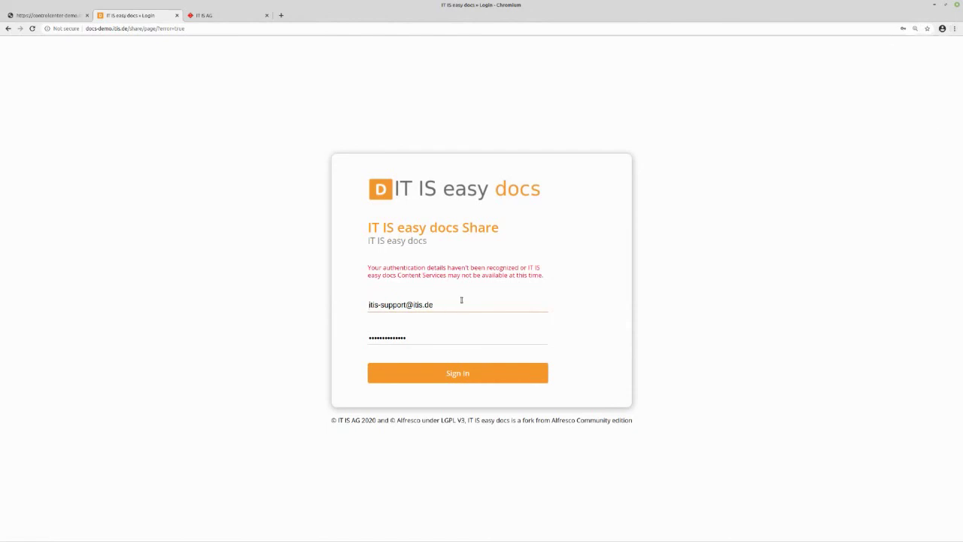
- Copy the new user's e-mail login and paste it into the Control Center new-user name field
drag(461, 300, 353, 298)
text(geraldk)
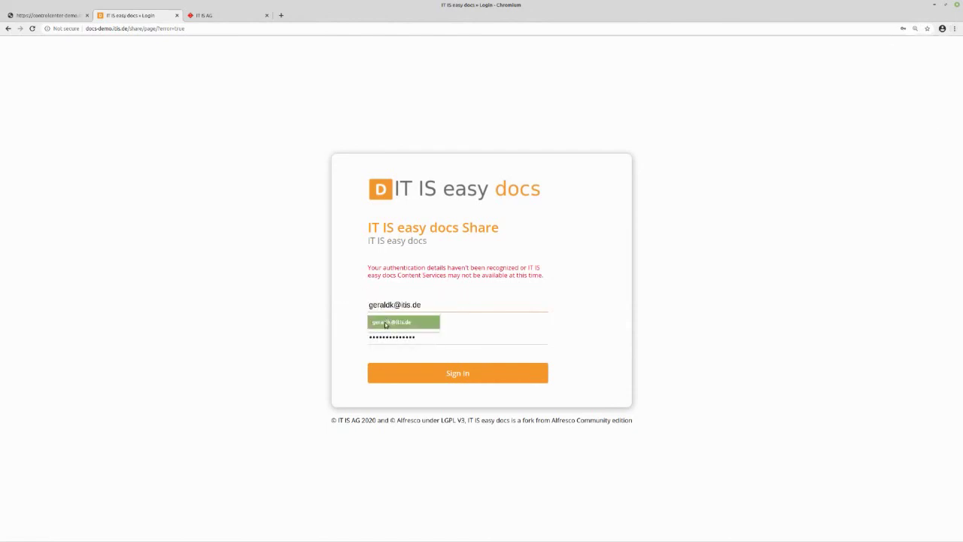
click(392, 322)
click(440, 303)
drag(441, 303, 345, 306)
key(ctrl+c)
click(59, 17)
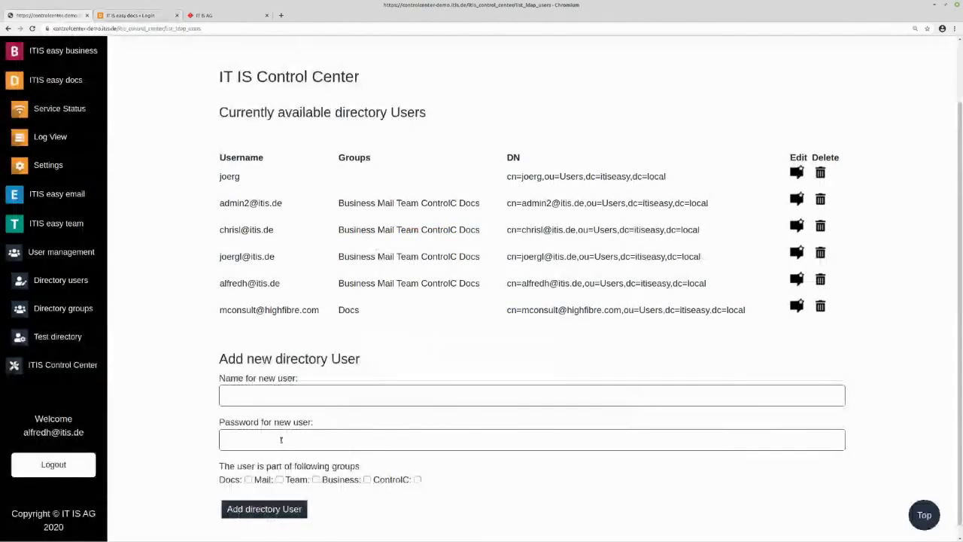
click(270, 395)
key(ctrl+v)
- Add the directory user with a password and Docs, Team and Business groups, then return to easy docs
click(272, 439)
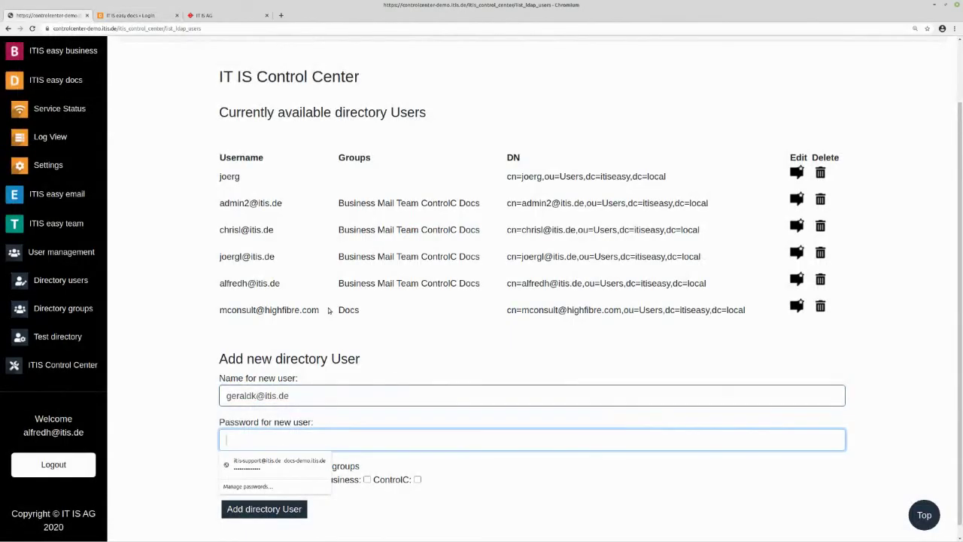
text(••••••••••)
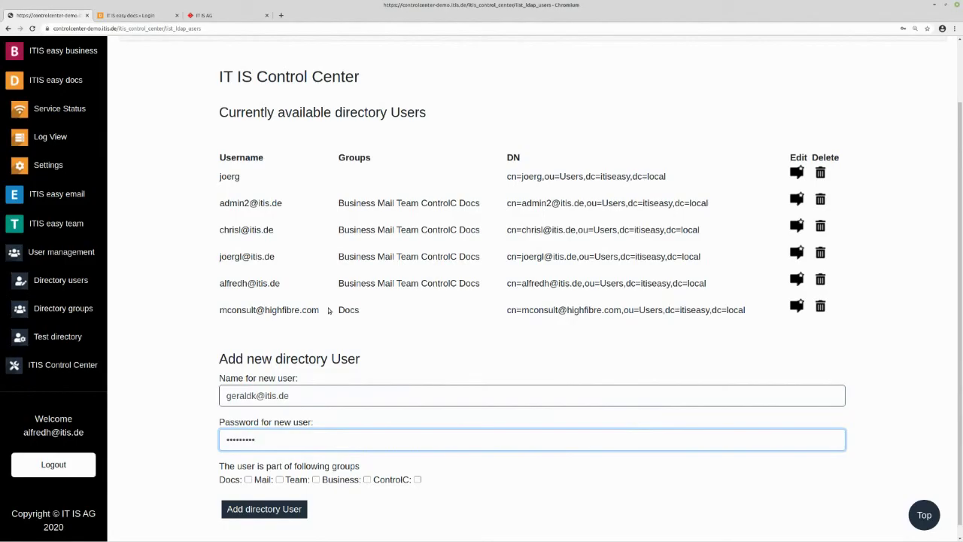
click(248, 479)
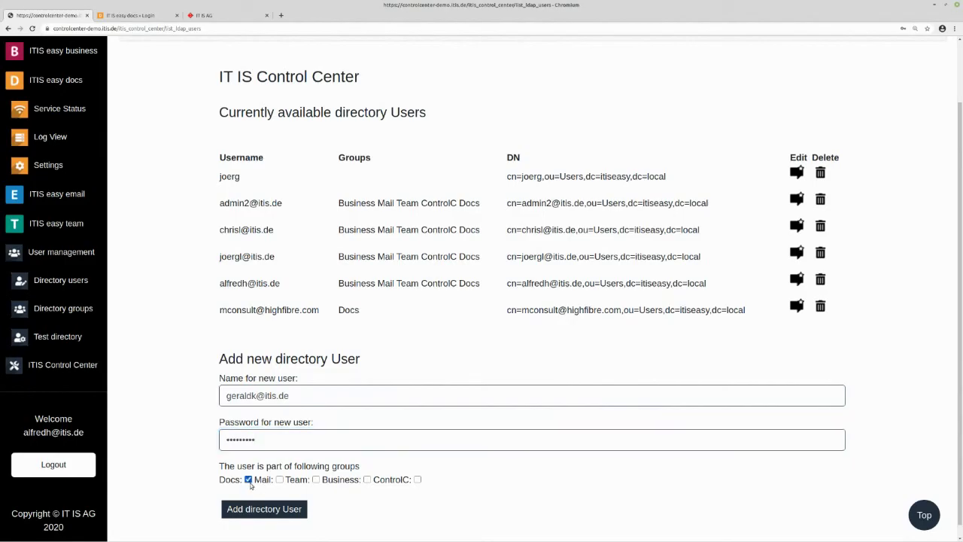
click(316, 479)
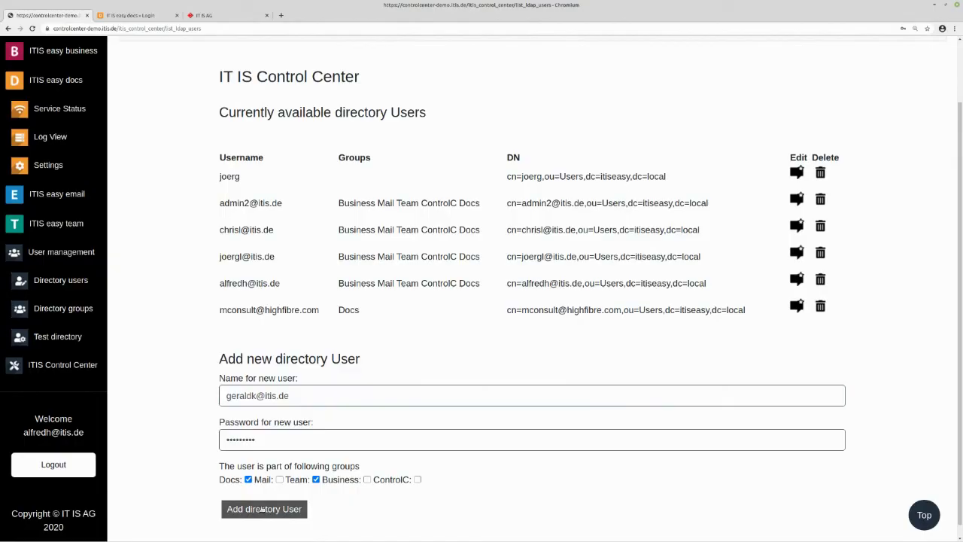
click(367, 479)
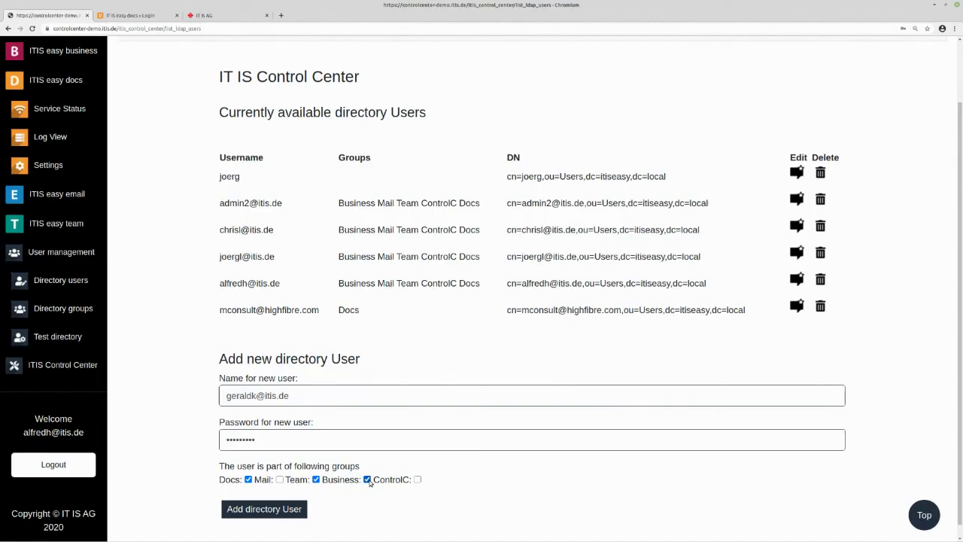
click(265, 509)
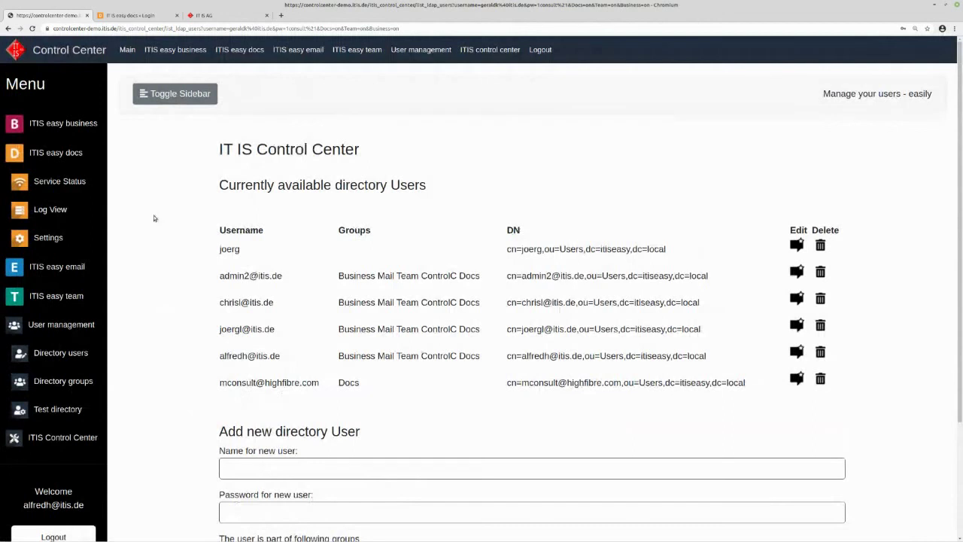
click(141, 15)
- Replace the prefilled password with the new user's password and sign in to easy docs
click(424, 340)
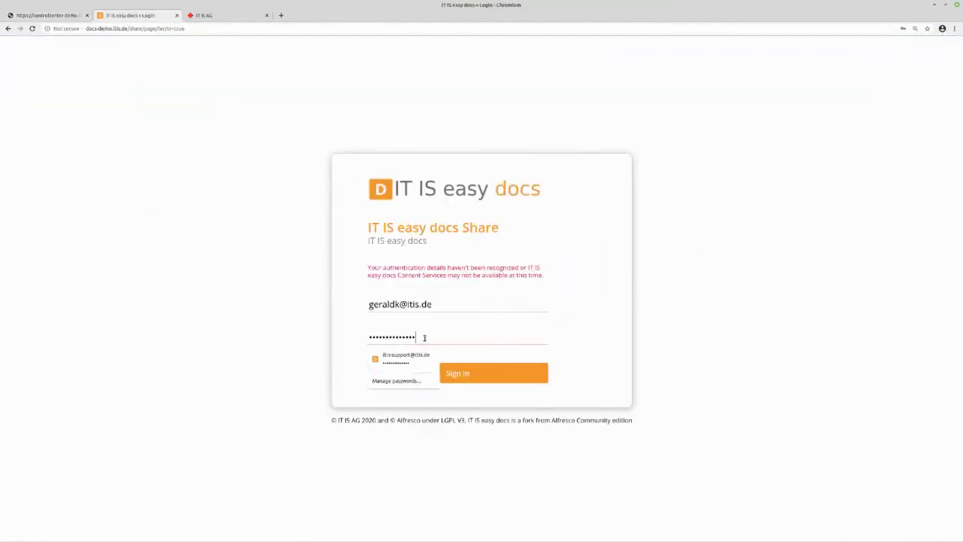
key(ctrl+a)
key(BackSpace)
text(******)
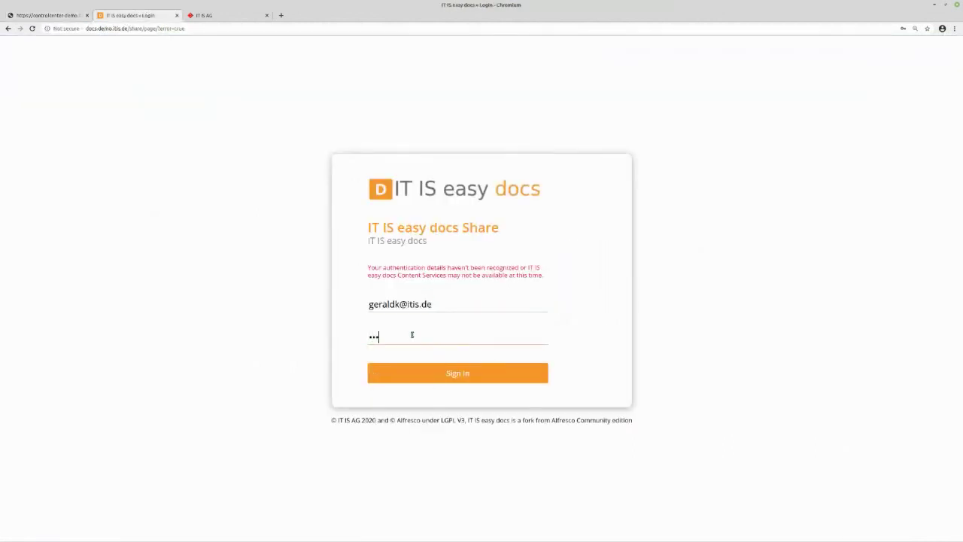
key(ctrl+a)
key(BackSpace)
text(*********)
key(Return)
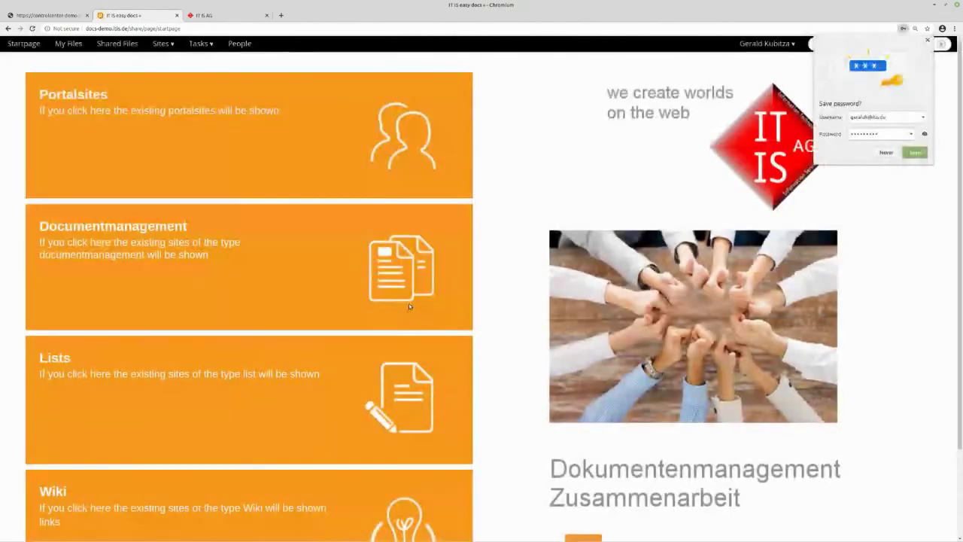
- Dismiss the save-password offer and go to the easy business sign-in from the IT IS AG site
click(927, 40)
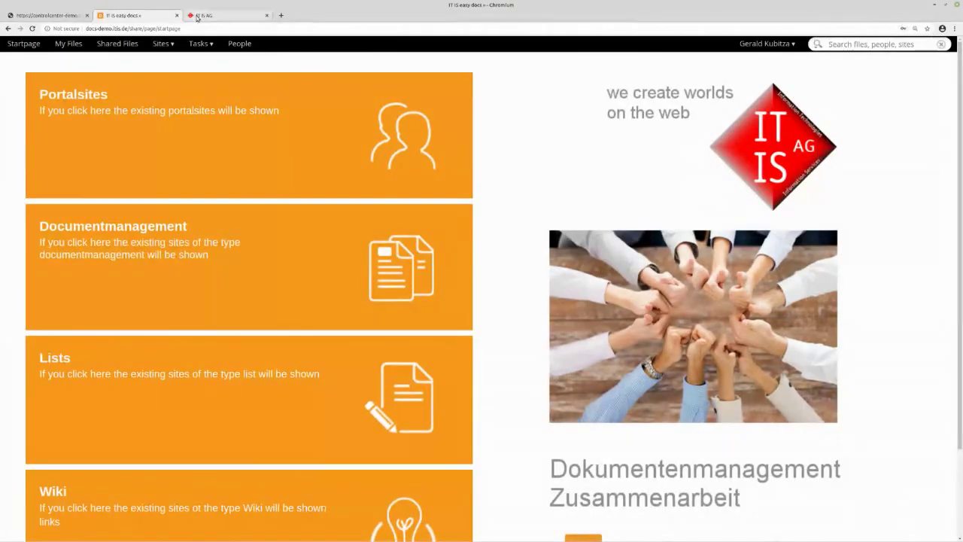
click(197, 16)
click(777, 52)
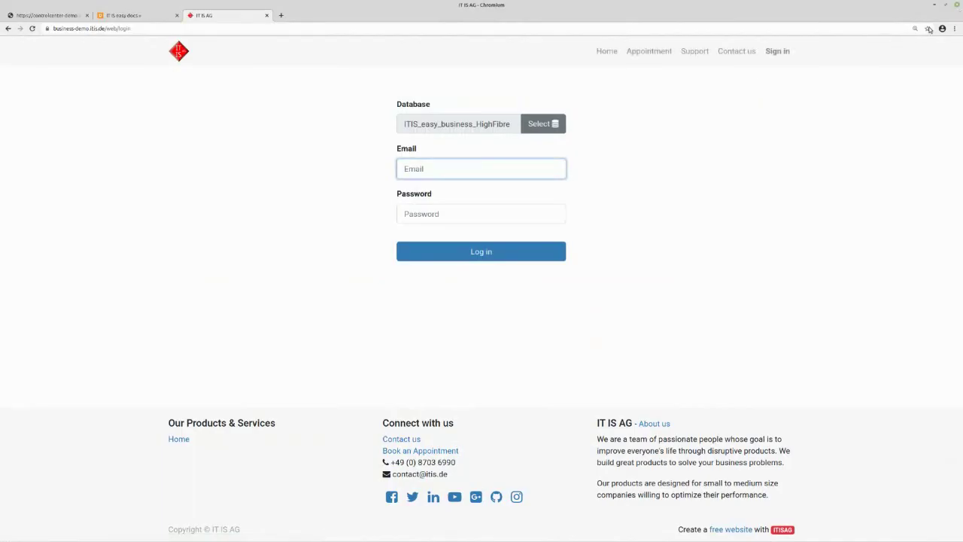
- Log in to easy business with the new user's e-mail and password, then return to Control Center
click(455, 218)
text(d)
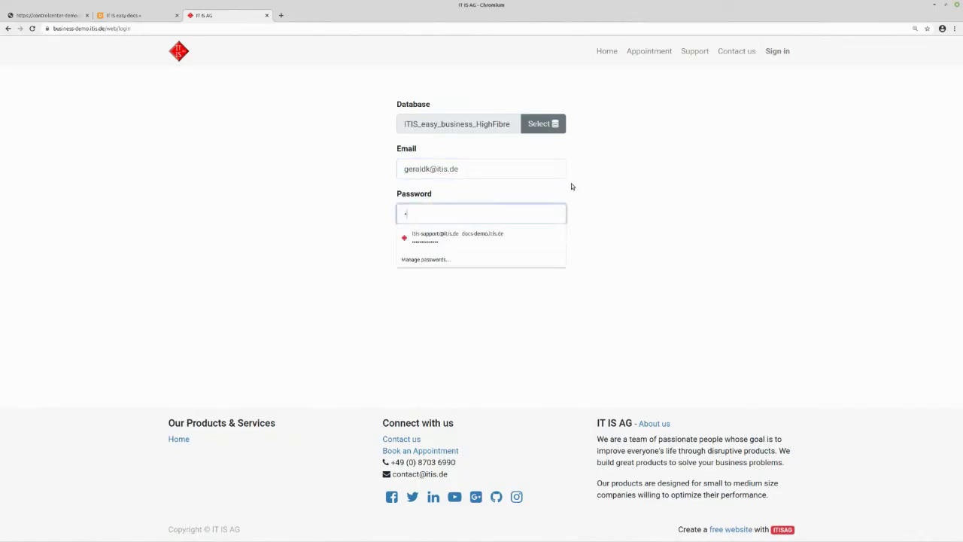
text(*******)
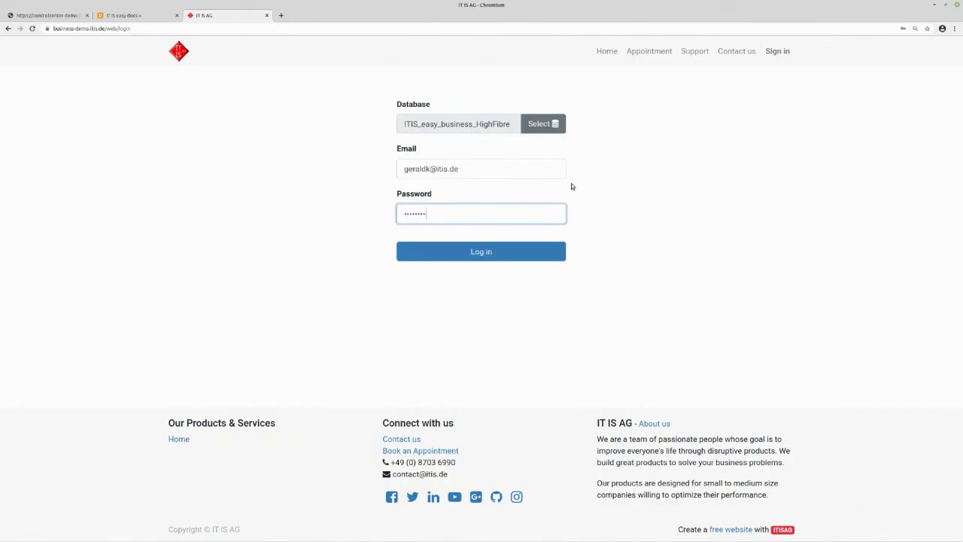
click(484, 254)
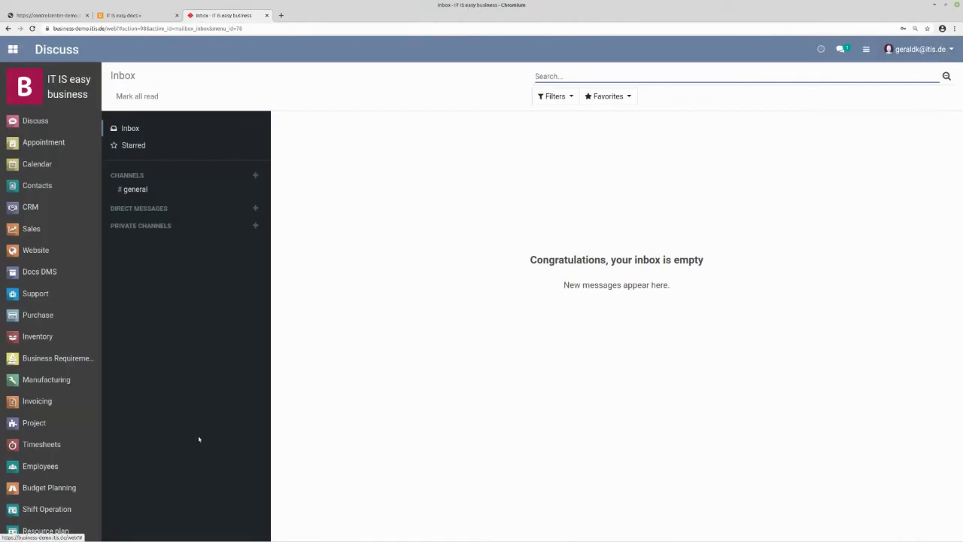
click(59, 16)
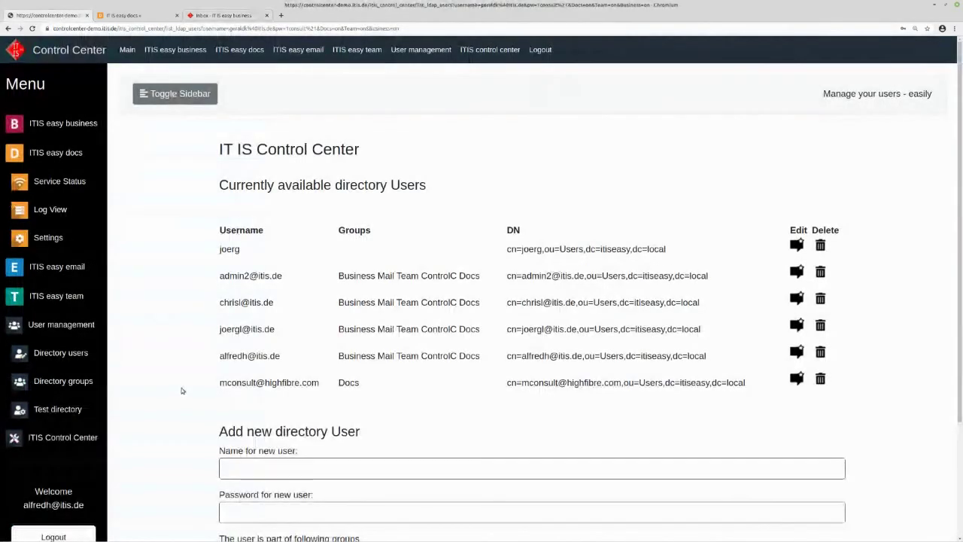
- Show the User management overview with users, groups and the LDAP server status test
click(61, 325)
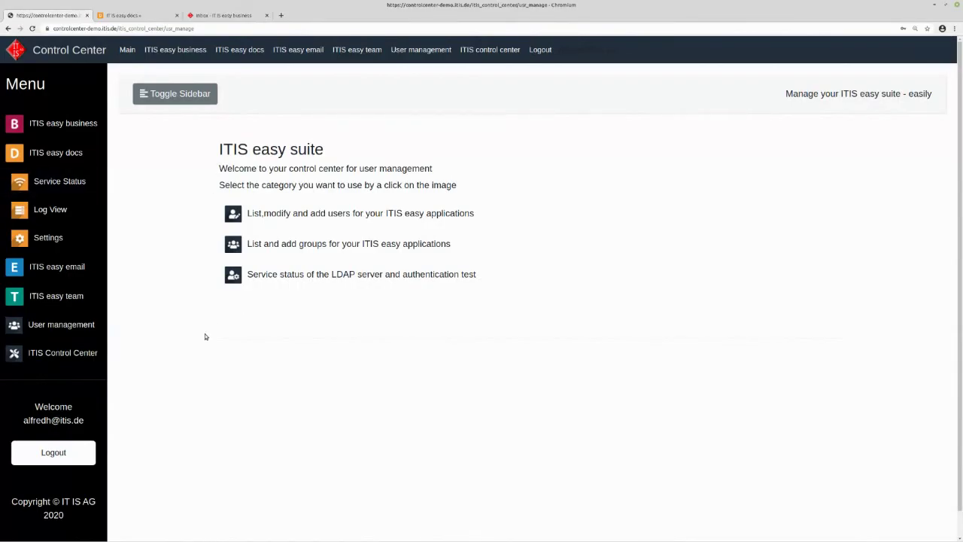
click(73, 350)
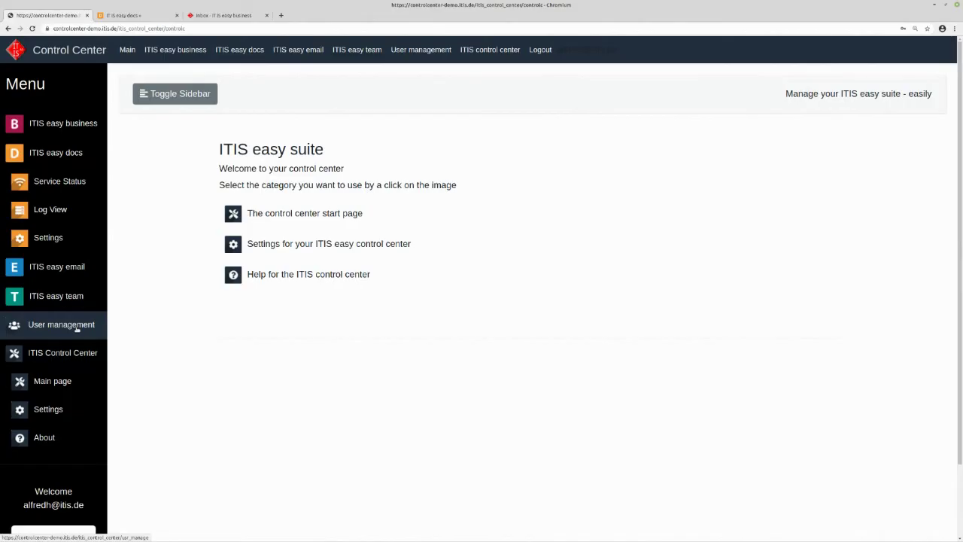
click(76, 329)
scroll(78, 329, down, 1)
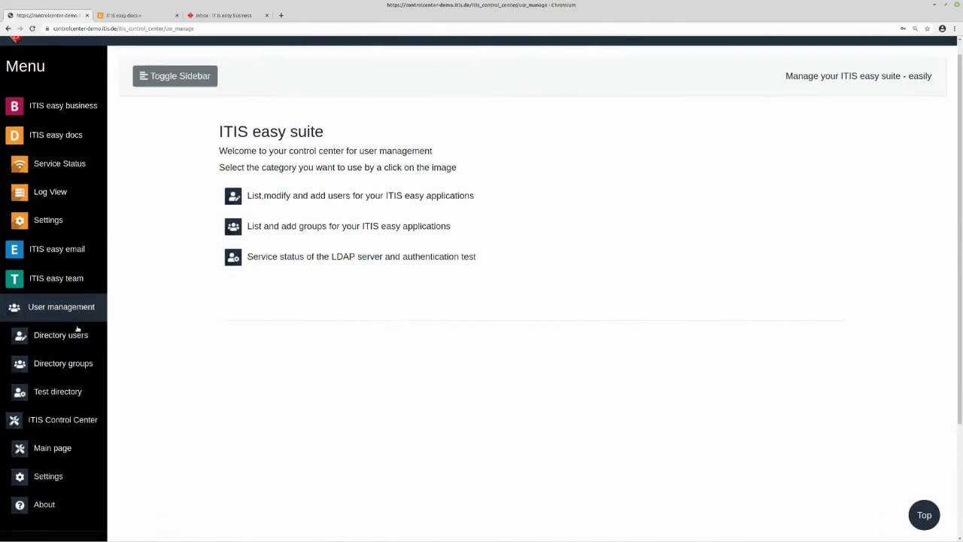